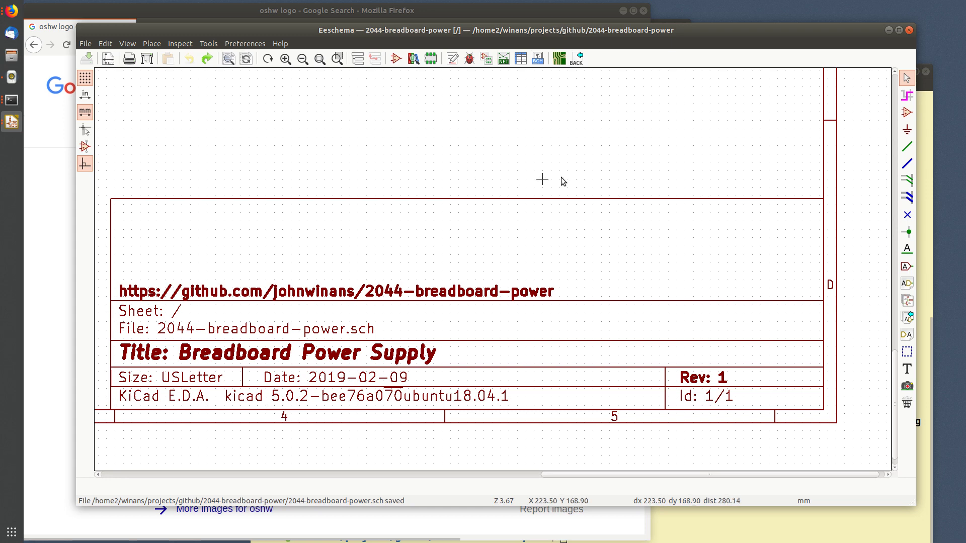
Center the schematic view on the title block
{"action": "scroll", "coordinate": [476, 214], "scroll_direction": "down", "scroll_amount": 2}
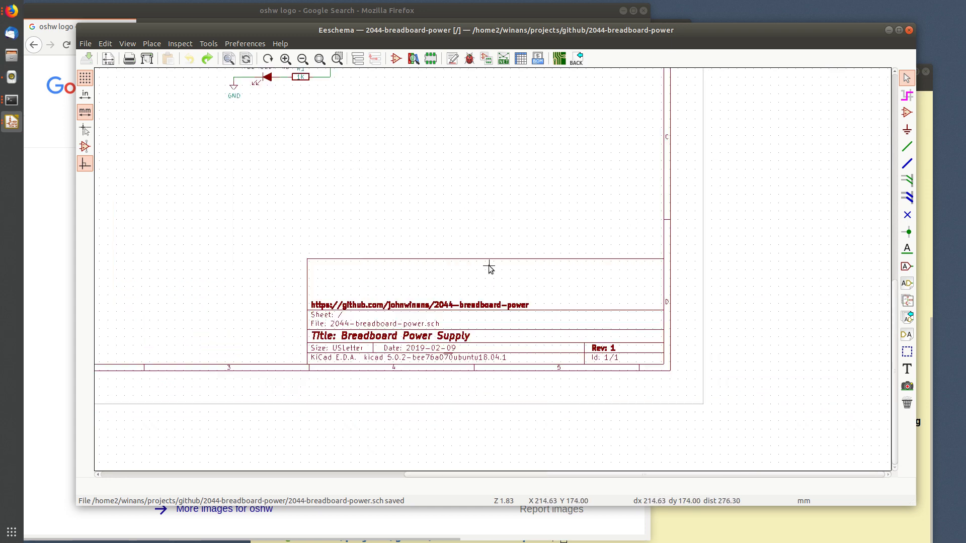
{"action": "scroll", "coordinate": [476, 260], "scroll_direction": "down", "scroll_amount": 1}
{"action": "scroll", "coordinate": [453, 261], "scroll_direction": "up", "scroll_amount": 3, "text": "shift"}
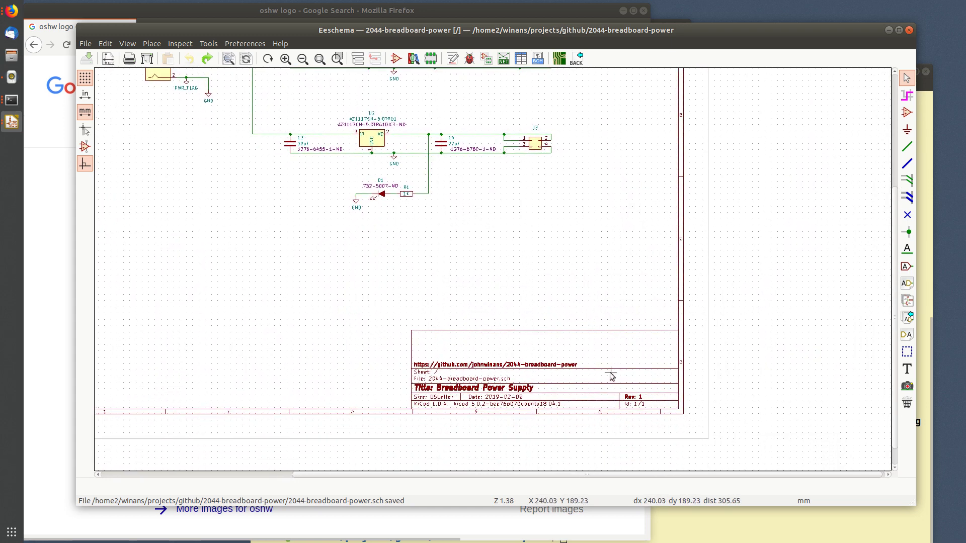
{"action": "scroll", "coordinate": [608, 373], "scroll_direction": "up", "scroll_amount": 3}
{"action": "middle_click_drag", "start_coordinate": [442, 259], "coordinate": [582, 281]}
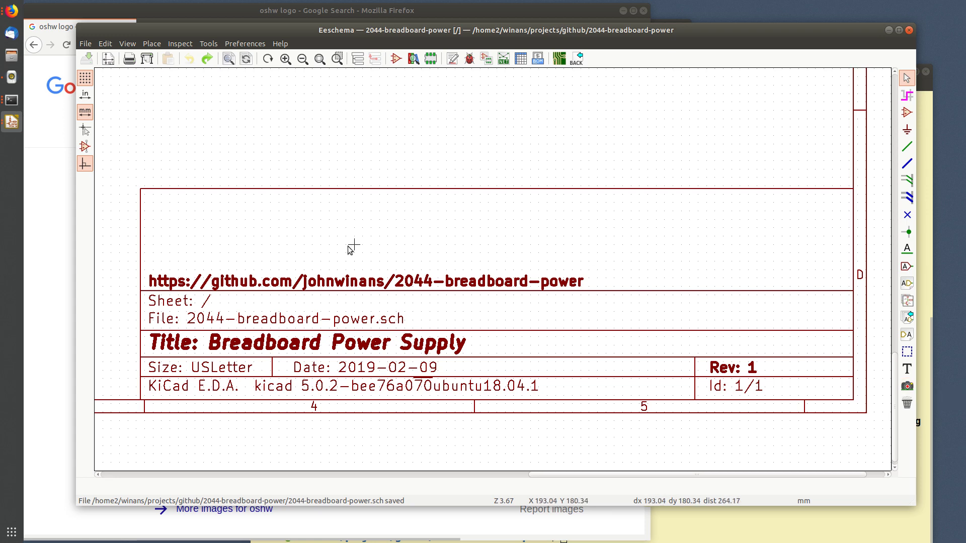
Open the Open Source Hardware Logo search result in Firefox
{"action": "left_click", "coordinate": [40, 259]}
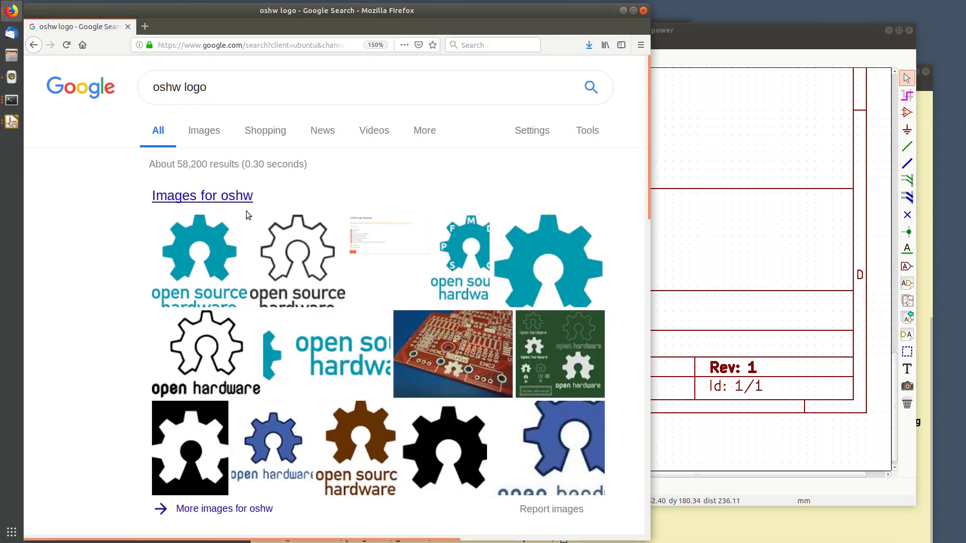
{"action": "scroll", "coordinate": [268, 251], "scroll_direction": "down", "scroll_amount": 3}
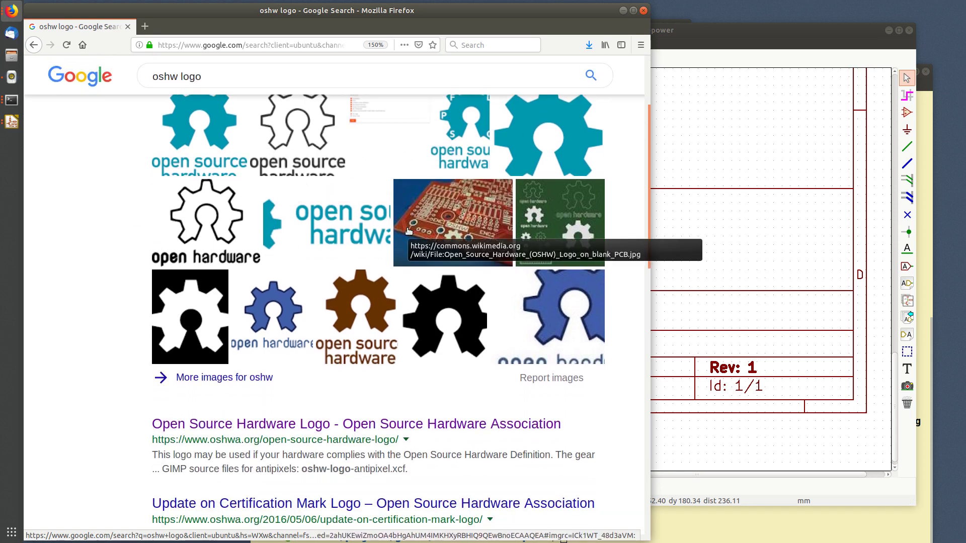
{"action": "scroll", "coordinate": [144, 298], "scroll_direction": "down", "scroll_amount": 2}
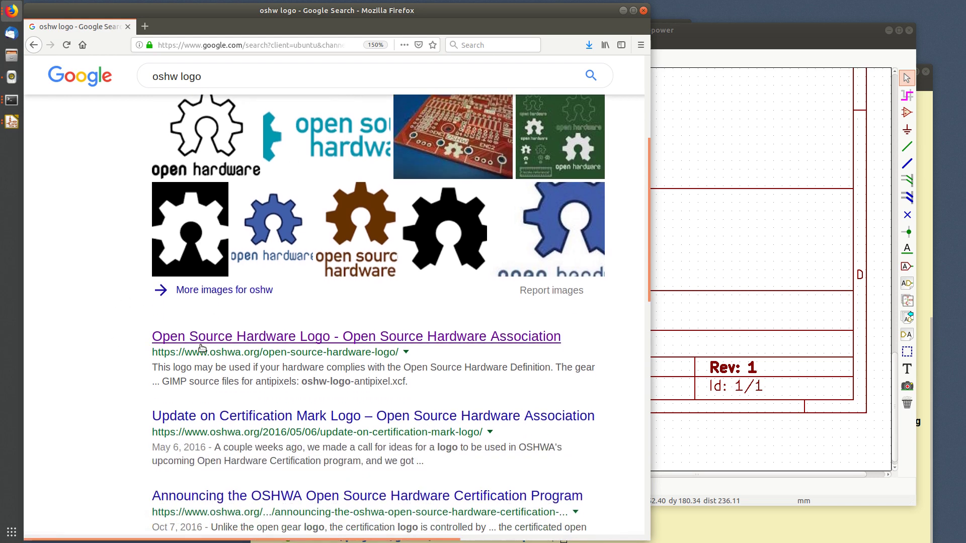
{"action": "left_click", "coordinate": [255, 337]}
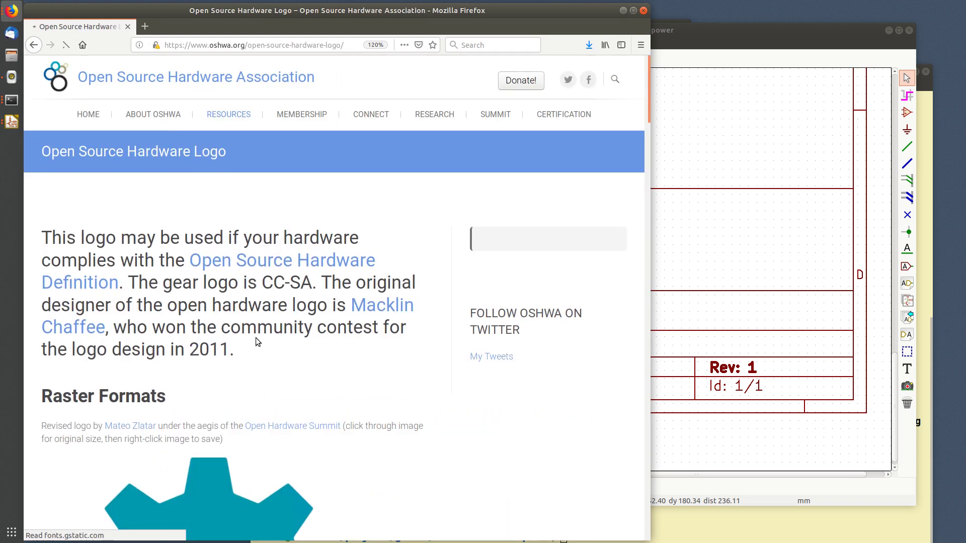
Open the small 100-pixel OSHW logo image (oshw-logo-100-px.png) on its own
{"action": "scroll", "coordinate": [281, 322], "scroll_direction": "down", "scroll_amount": 5}
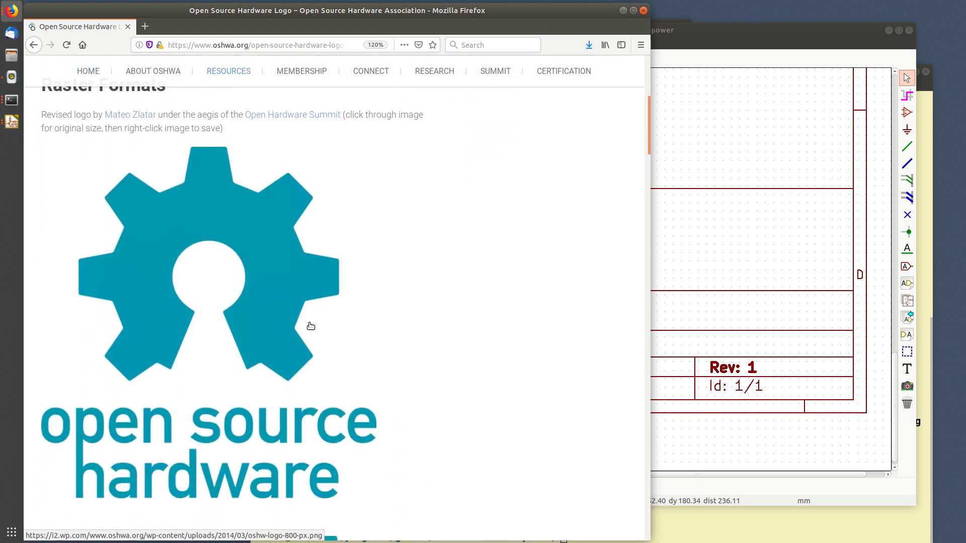
{"action": "scroll", "coordinate": [249, 310], "scroll_direction": "down", "scroll_amount": 5}
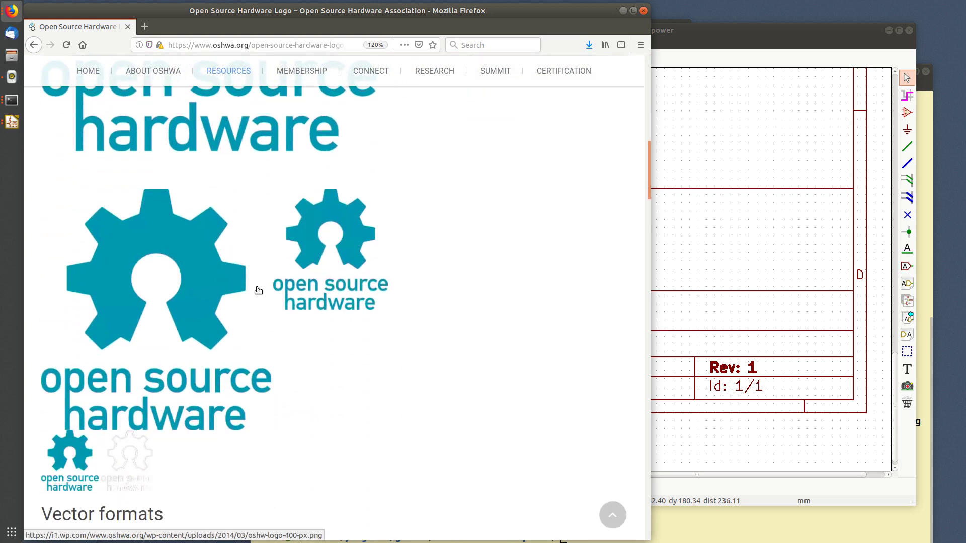
{"action": "scroll", "coordinate": [247, 311], "scroll_direction": "up", "scroll_amount": 2}
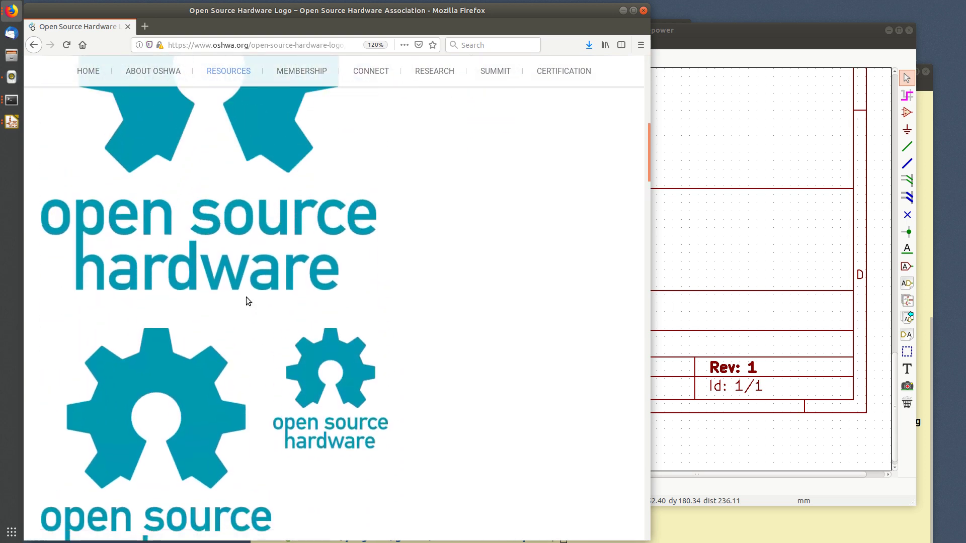
{"action": "scroll", "coordinate": [246, 304], "scroll_direction": "up", "scroll_amount": 1}
{"action": "scroll", "coordinate": [325, 362], "scroll_direction": "down", "scroll_amount": 1}
{"action": "scroll", "coordinate": [200, 237], "scroll_direction": "down", "scroll_amount": 3}
{"action": "scroll", "coordinate": [201, 280], "scroll_direction": "up", "scroll_amount": 2}
{"action": "scroll", "coordinate": [201, 280], "scroll_direction": "down", "scroll_amount": 2}
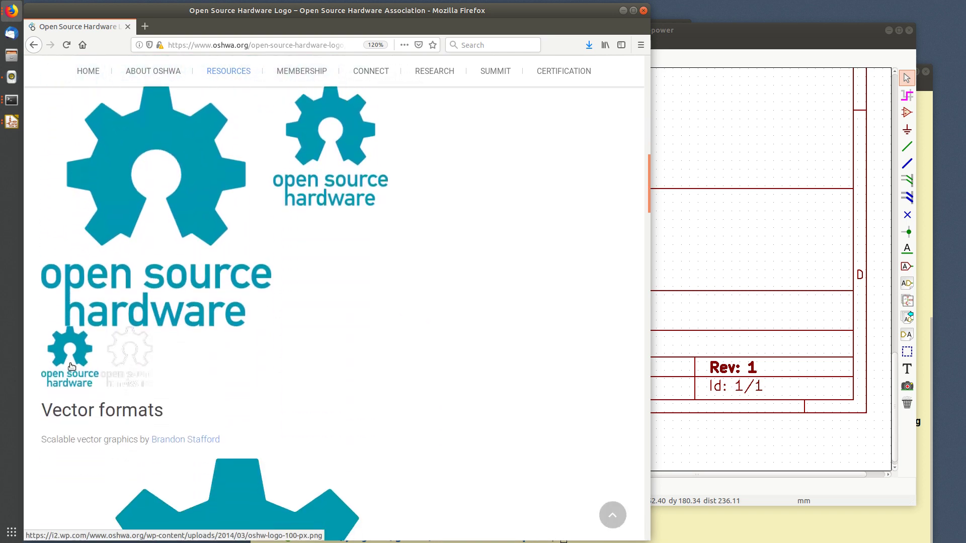
{"action": "left_click", "coordinate": [72, 355]}
{"action": "right_click", "coordinate": [339, 290]}
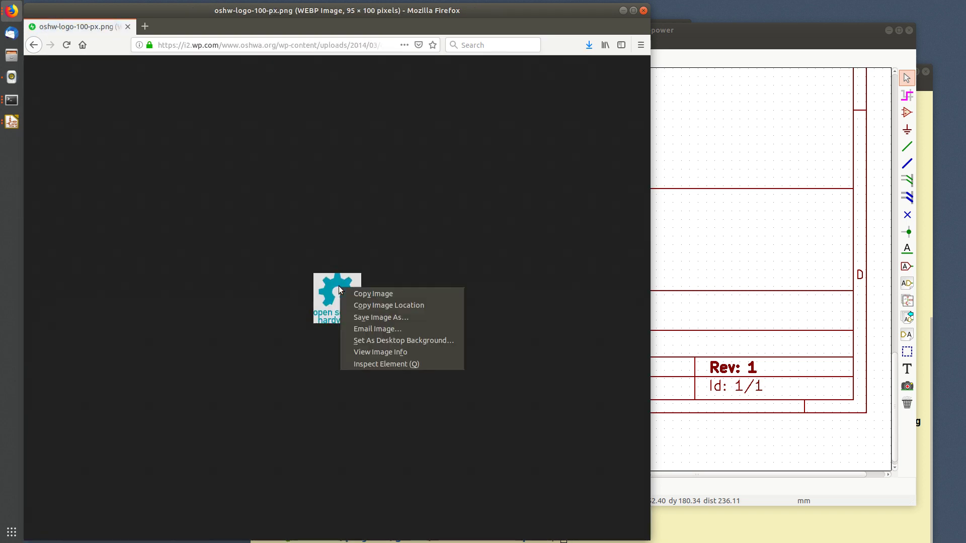
{"action": "left_click", "coordinate": [427, 192]}
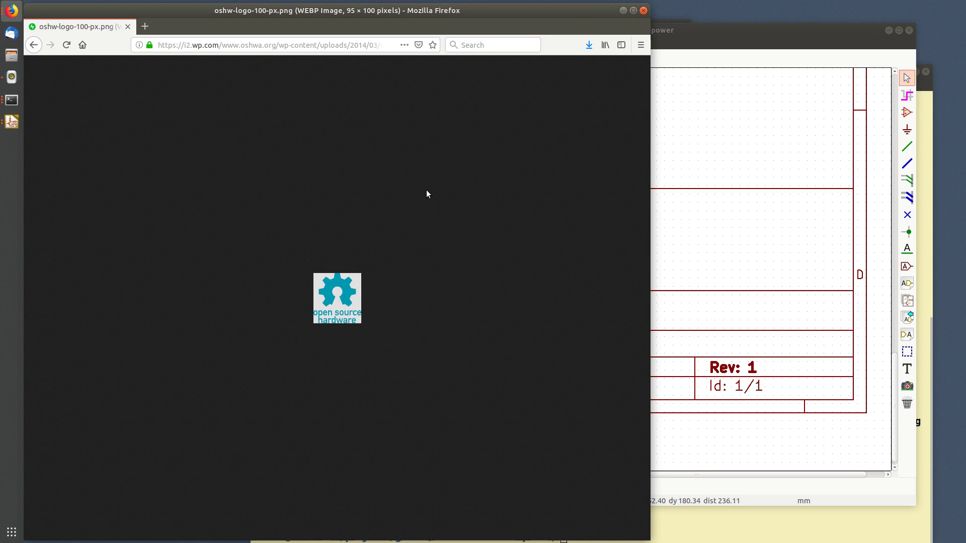
Run ll, pwd .. and ll .. to locate oshw-logo-100-px.png and oshw-logo-400-px.png in the parent folder
{"action": "key", "text": "alt+Tab"}
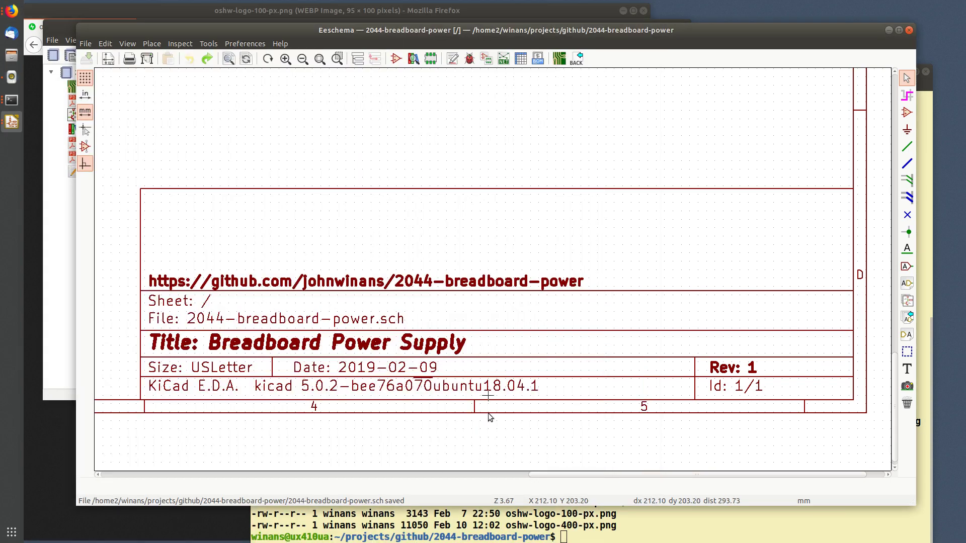
{"action": "left_click", "coordinate": [548, 514]}
{"action": "type", "text": "ll"}
{"action": "key", "text": "Return"}
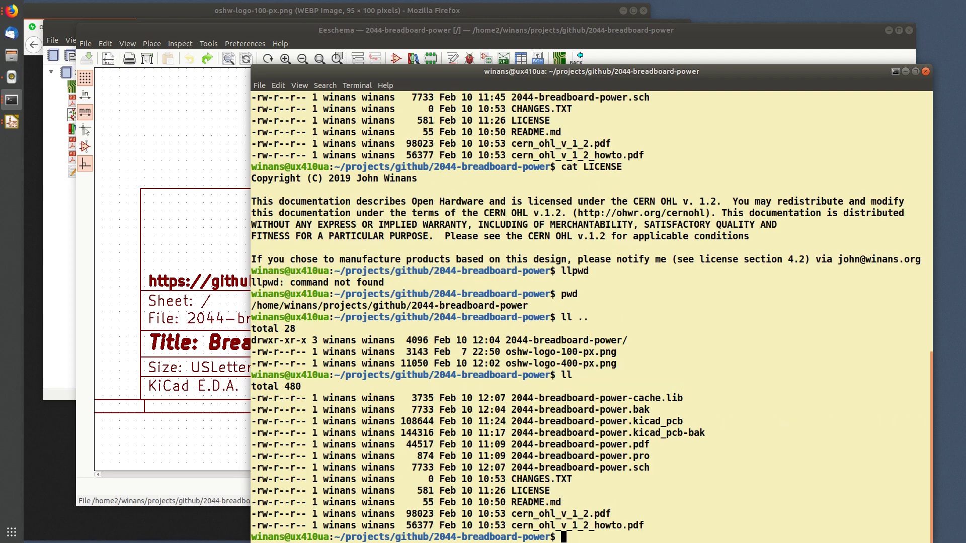
{"action": "type", "text": "pwd .."}
{"action": "key", "text": "Return"}
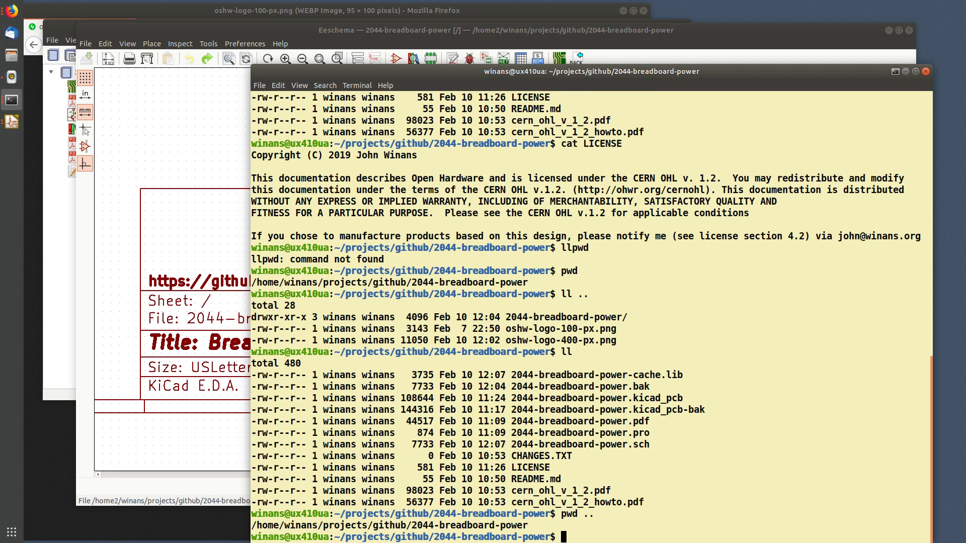
{"action": "type", "text": "ll .."}
{"action": "key", "text": "Return"}
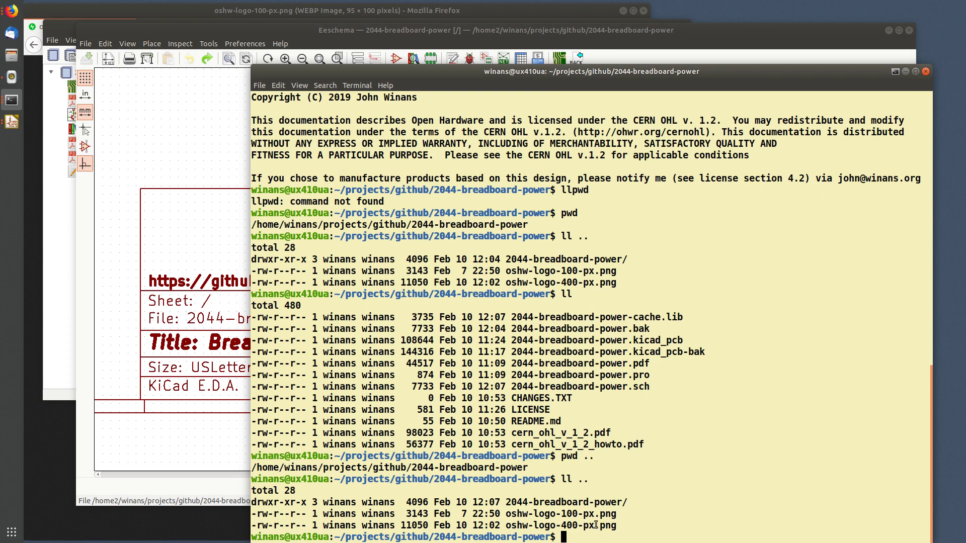
{"action": "left_click", "coordinate": [189, 170]}
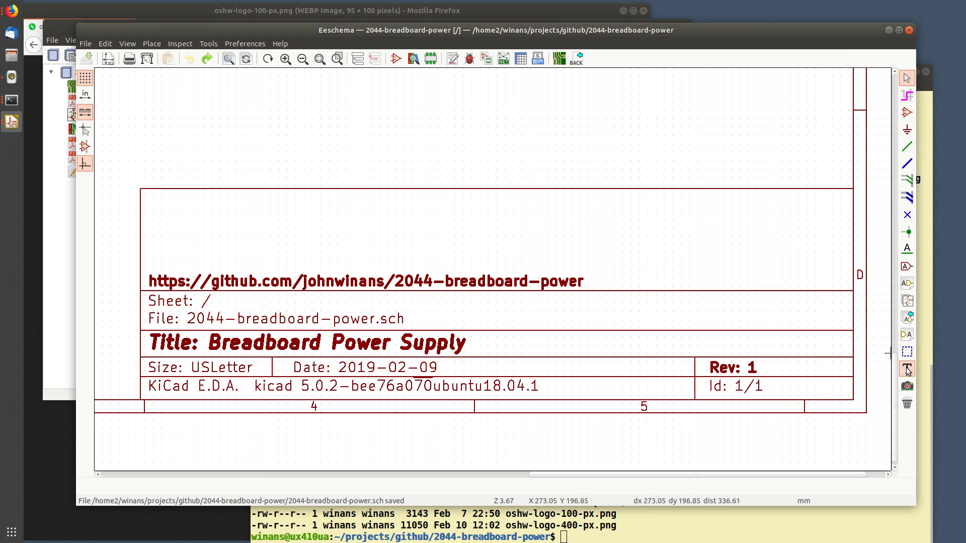
Add oshw-logo-100-px.png to the title block's upper right, above the Sheet row
{"action": "left_click", "coordinate": [907, 388]}
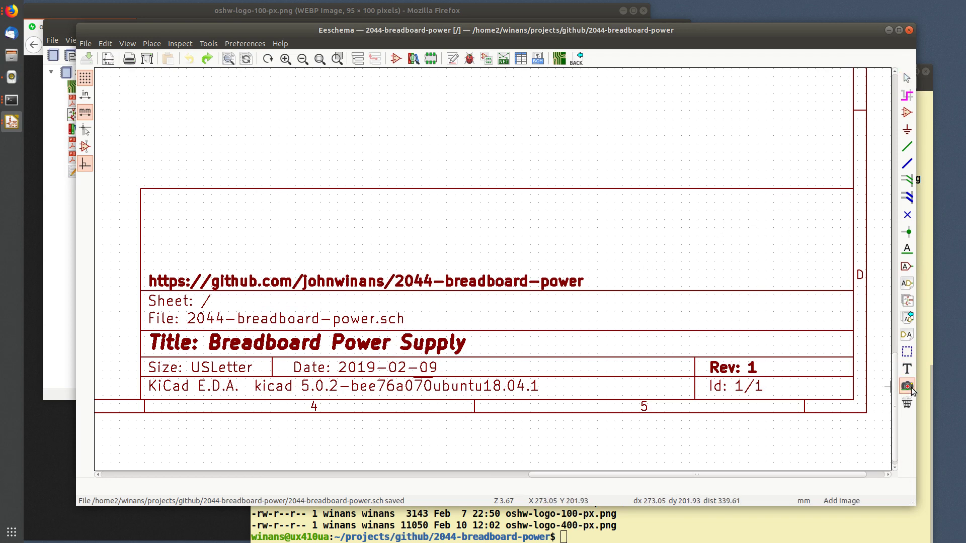
{"action": "left_click", "coordinate": [777, 248]}
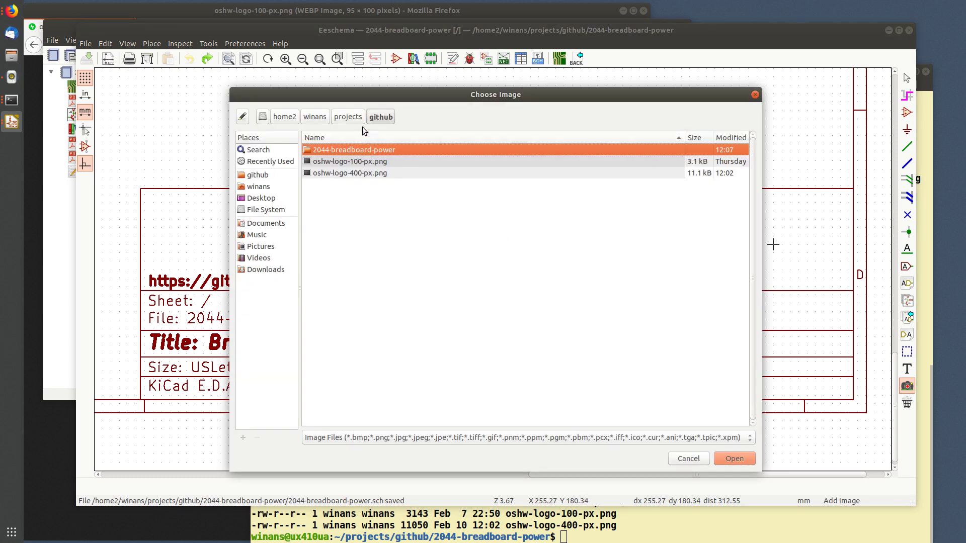
{"action": "left_click", "coordinate": [390, 162]}
{"action": "left_click", "coordinate": [734, 459]}
{"action": "left_click", "coordinate": [807, 240]}
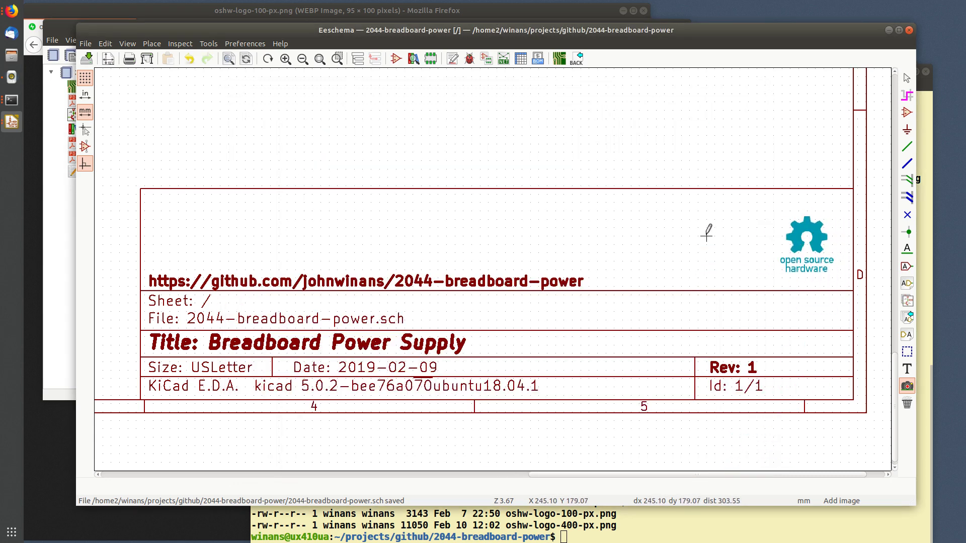
{"action": "key", "text": "Escape"}
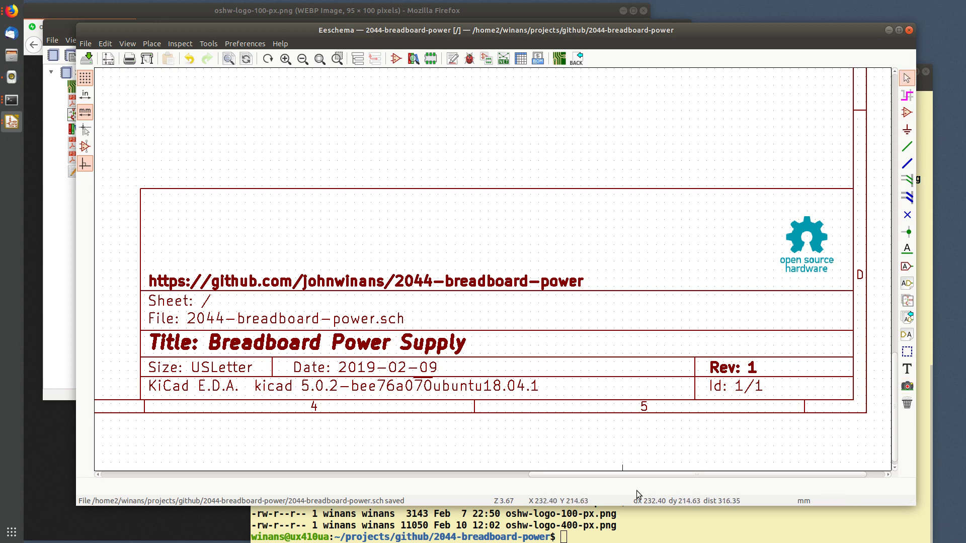
Print the project's LICENSE file with cat in the terminal
{"action": "left_click", "coordinate": [665, 531]}
{"action": "type", "text": "pwd"}
{"action": "key", "text": "Return"}
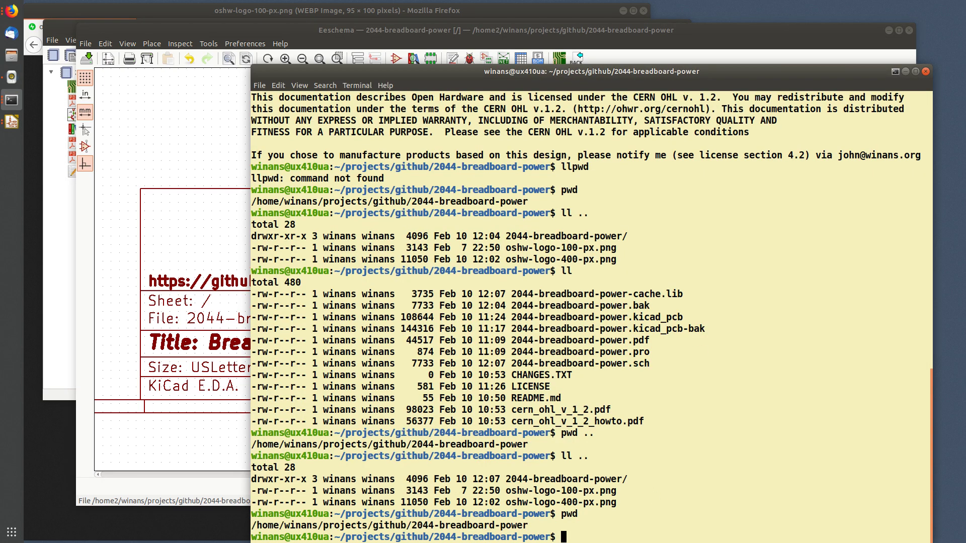
{"action": "type", "text": "ll"}
{"action": "key", "text": "Return"}
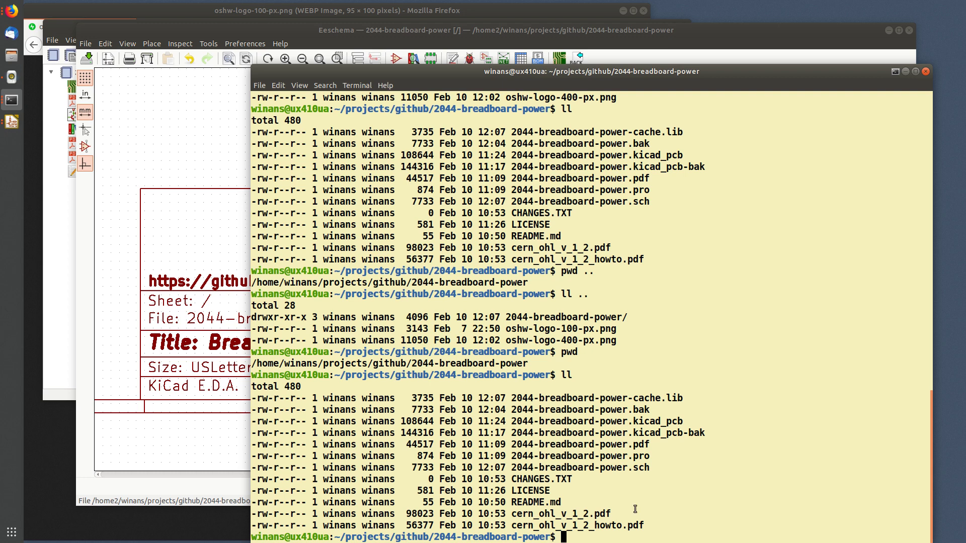
{"action": "double_click", "coordinate": [537, 491]}
{"action": "type", "text": "cat"}
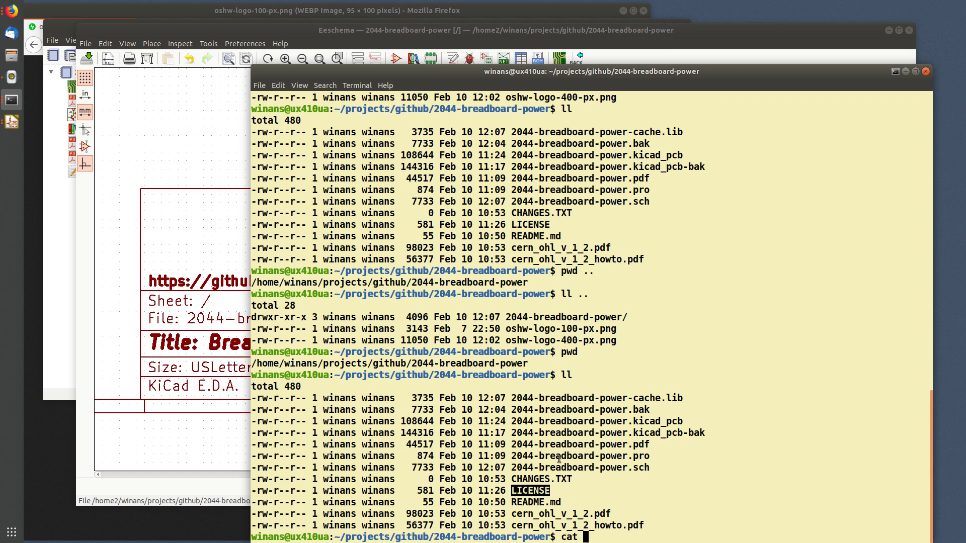
{"action": "middle_click", "coordinate": [632, 327]}
{"action": "key", "text": "Return"}
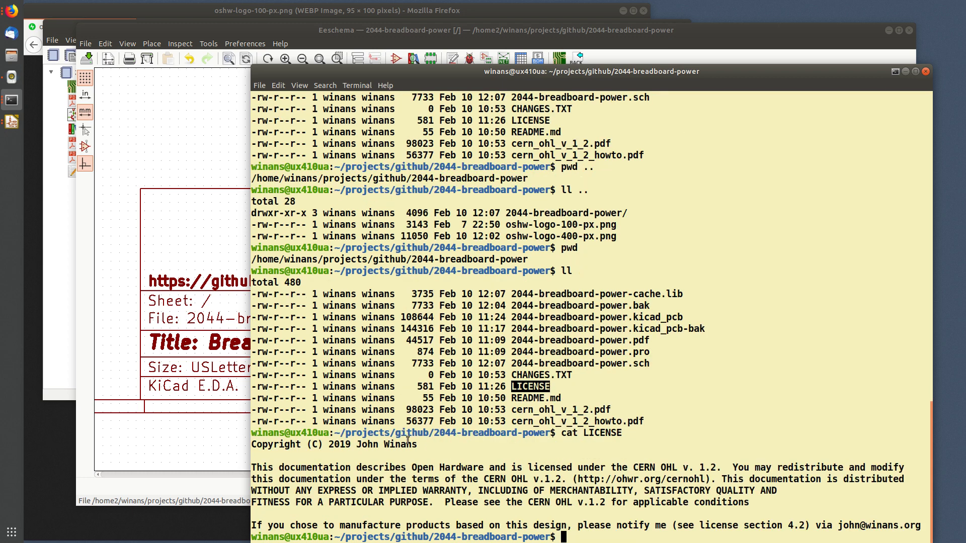
Copy the printed CERN OHL v1.2 license text to the clipboard
{"action": "left_click_drag", "start_coordinate": [386, 446], "coordinate": [430, 526]}
{"action": "key", "text": "ctrl+c"}
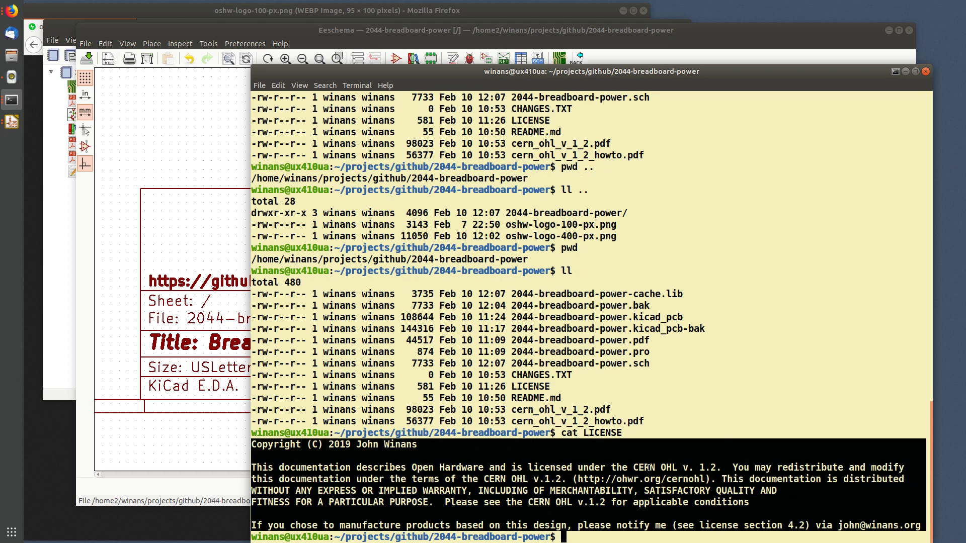
{"action": "right_click", "coordinate": [656, 406]}
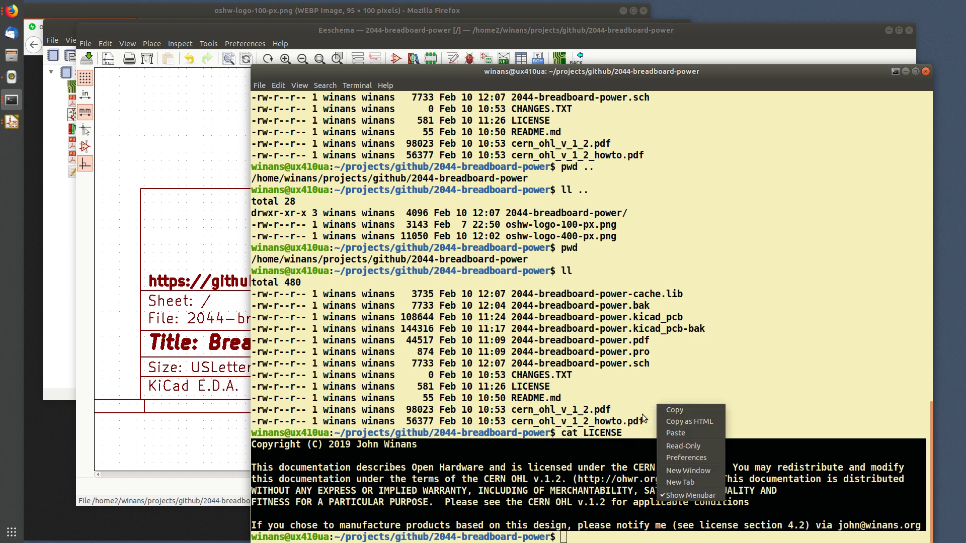
{"action": "left_click", "coordinate": [672, 409]}
Create a schematic text item containing the pasted 2019 CERN OHL v1.2 copyright notice
{"action": "left_click", "coordinate": [245, 35]}
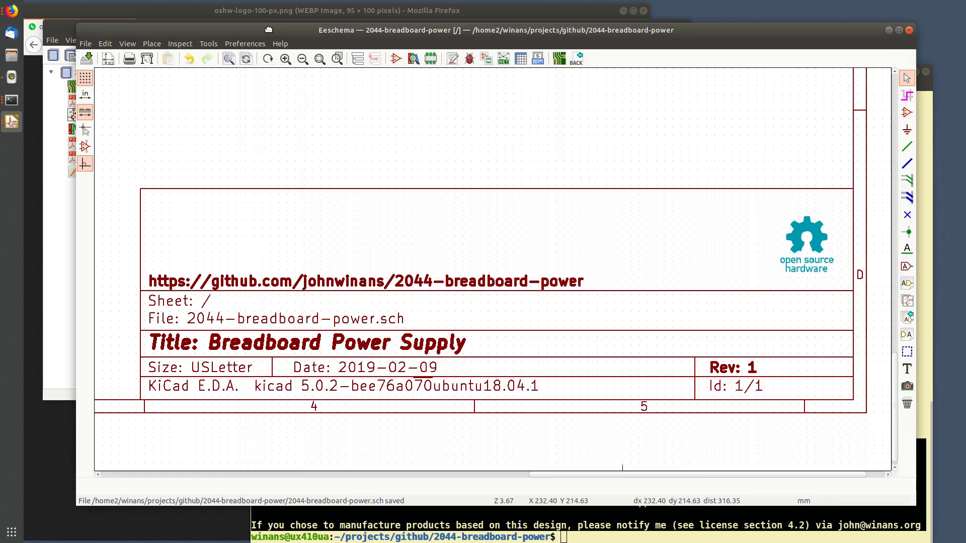
{"action": "left_click", "coordinate": [906, 370]}
{"action": "left_click", "coordinate": [254, 221]}
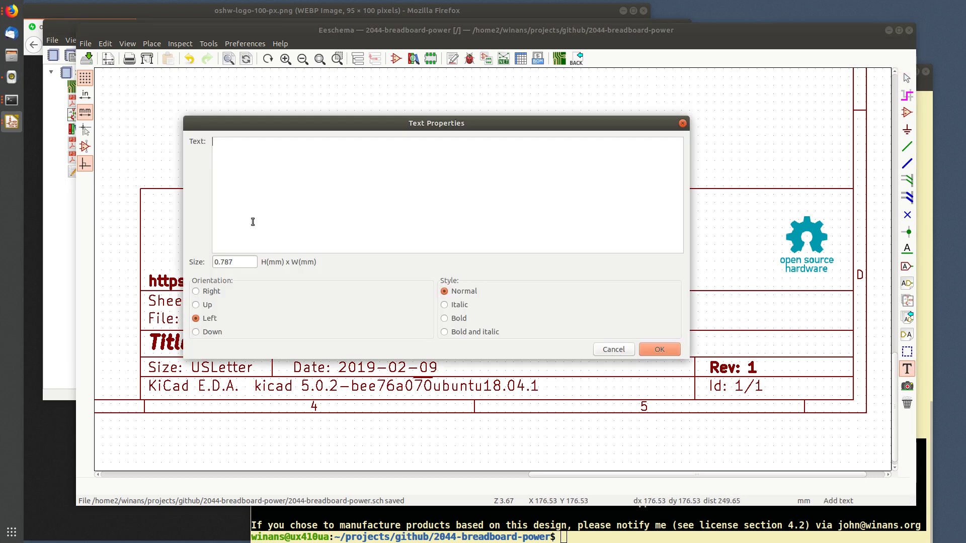
{"action": "right_click", "coordinate": [279, 173]}
{"action": "left_click", "coordinate": [302, 200]}
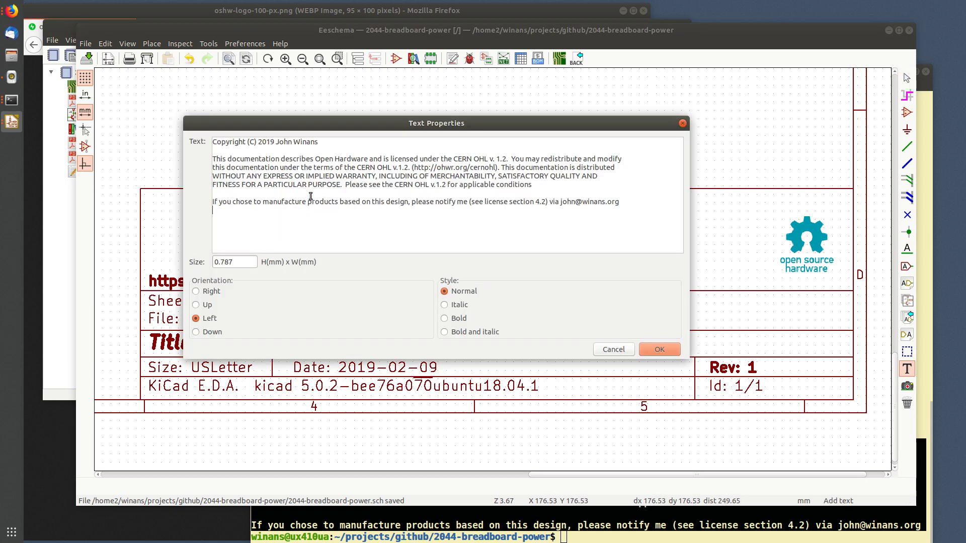
{"action": "left_click", "coordinate": [239, 263]}
{"action": "left_click", "coordinate": [662, 349]}
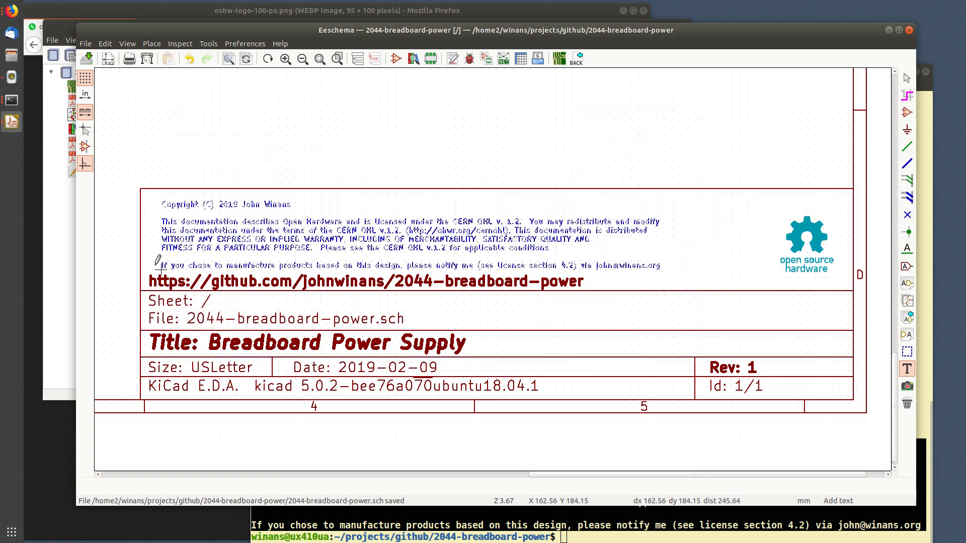
Place the notice in the title block above the repository URL line and zoom out to check
{"action": "left_click", "coordinate": [145, 260]}
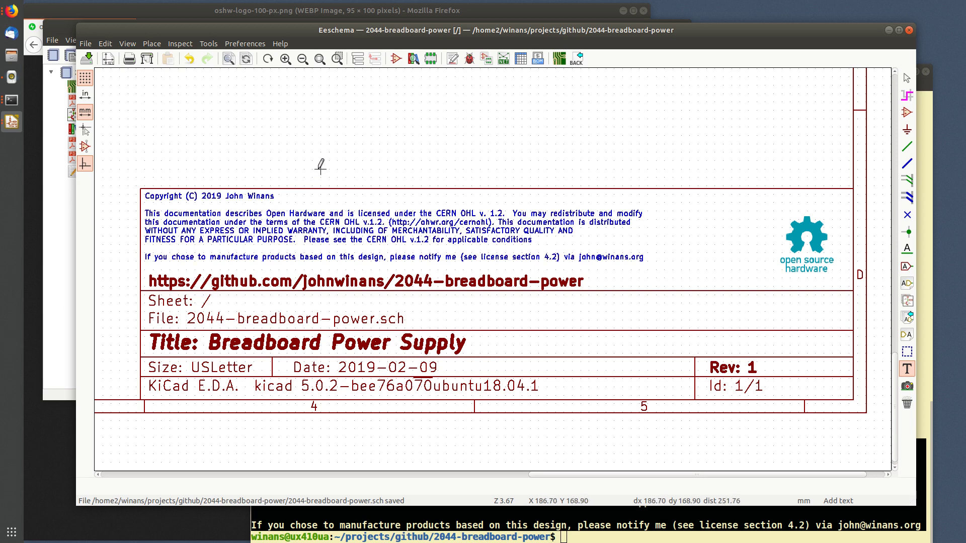
{"action": "key", "text": "Escape"}
{"action": "scroll", "coordinate": [491, 274], "scroll_direction": "down", "scroll_amount": 3}
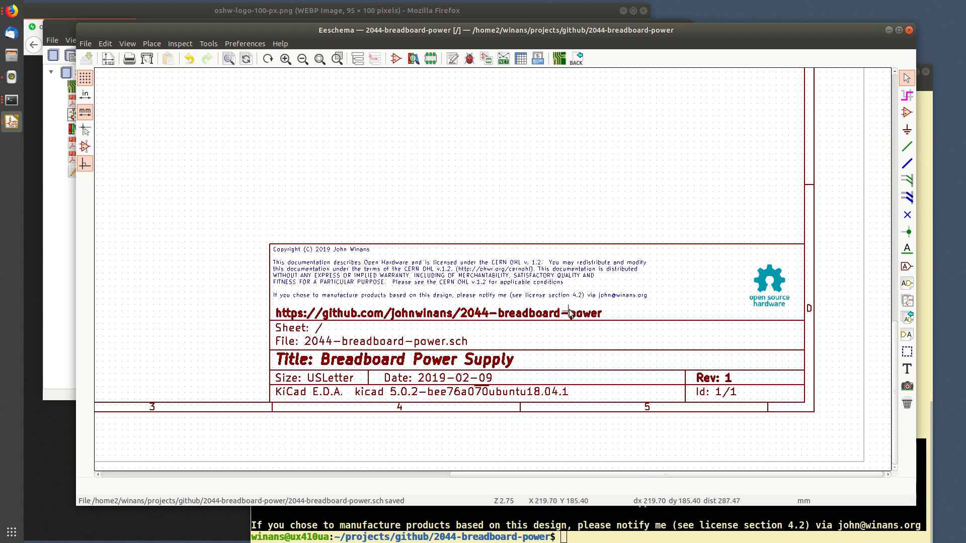
{"action": "scroll", "coordinate": [568, 322], "scroll_direction": "down", "scroll_amount": 4}
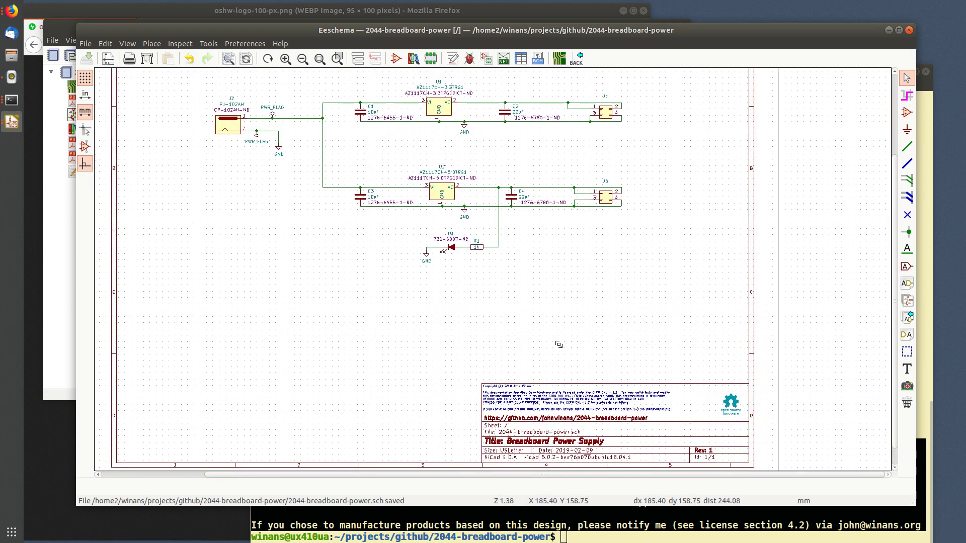
{"action": "scroll", "coordinate": [564, 343], "scroll_direction": "down", "scroll_amount": 1}
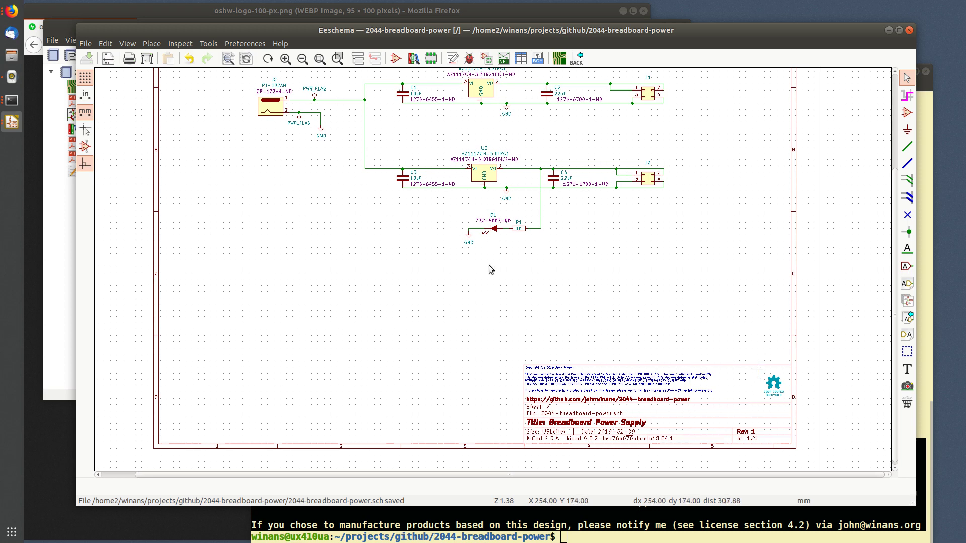
{"action": "scroll", "coordinate": [753, 375], "scroll_direction": "up", "scroll_amount": 1}
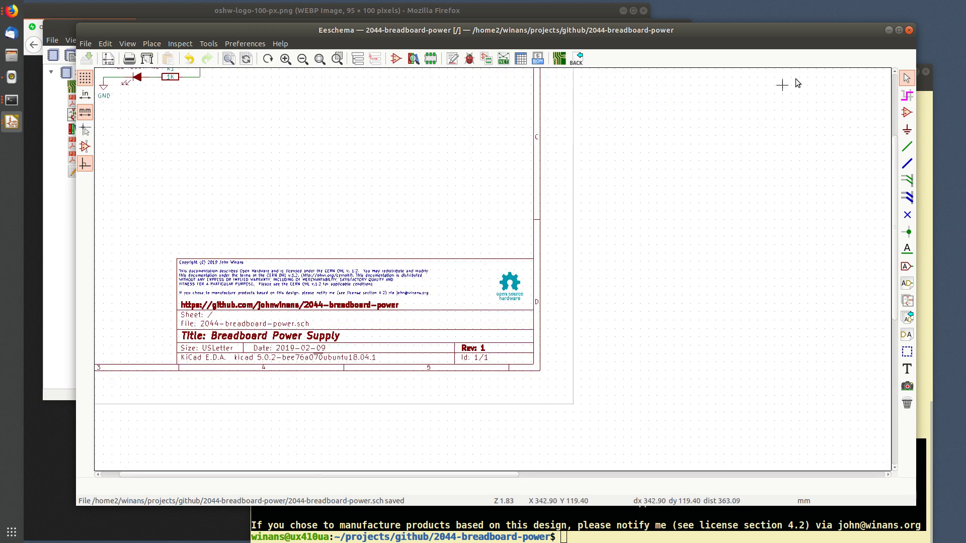
Close Eeschema and select 2044-breadboard-power.kicad_pcb in the KiCad project manager
{"action": "left_click", "coordinate": [909, 30]}
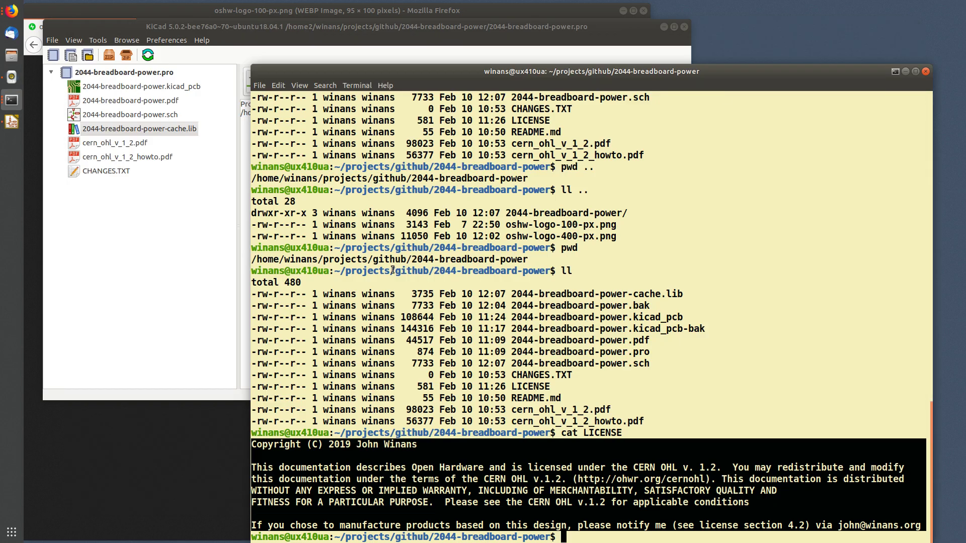
{"action": "type", "text": "ll"}
{"action": "key", "text": "Return"}
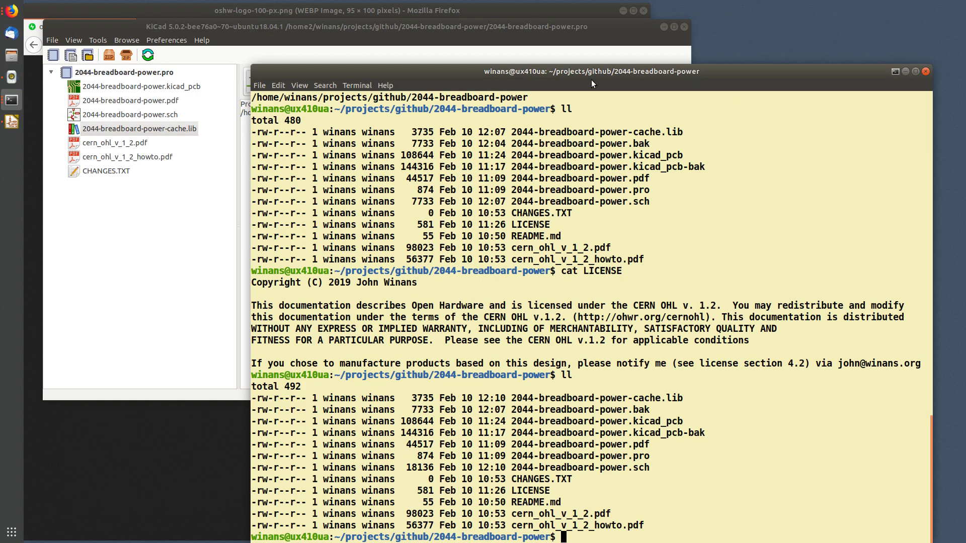
{"action": "key", "text": "alt+Tab"}
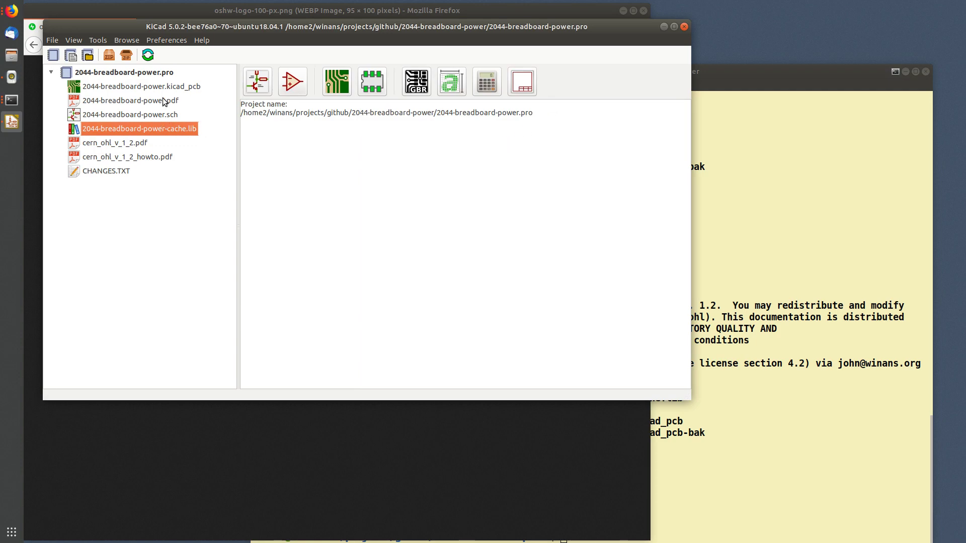
{"action": "left_click", "coordinate": [184, 87]}
Open the board in Pcbnew and zoom in on the F.SilkS front silkscreen
{"action": "double_click", "coordinate": [185, 86]}
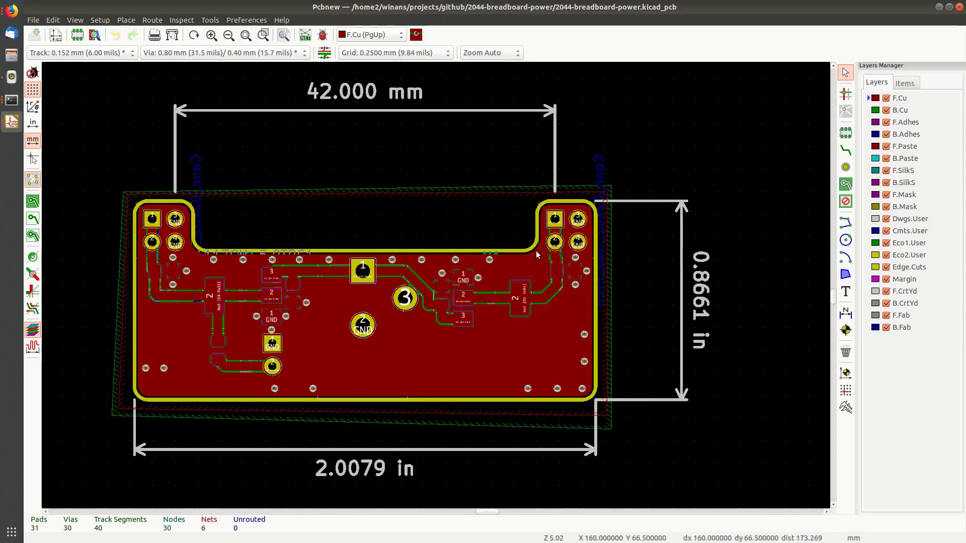
{"action": "left_click", "coordinate": [903, 170]}
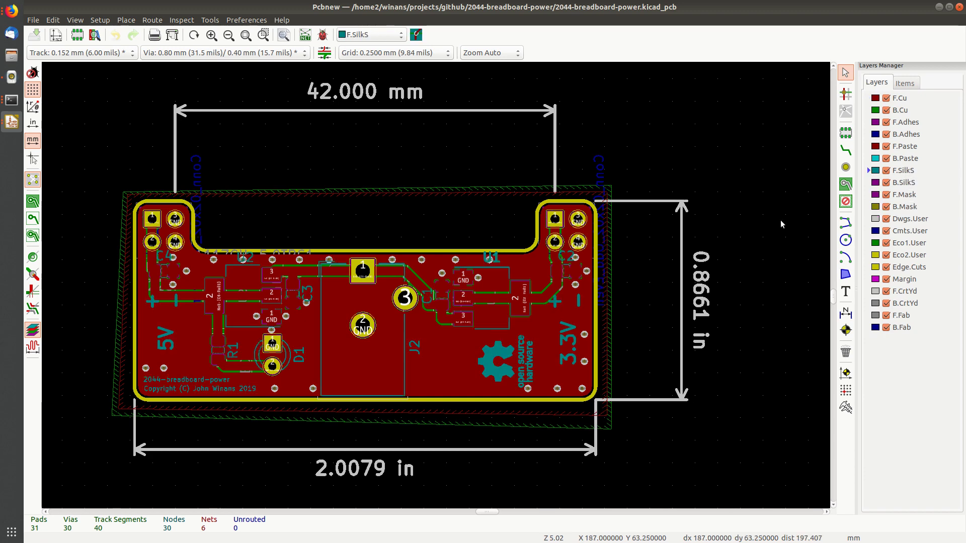
{"action": "scroll", "coordinate": [212, 396], "scroll_direction": "up", "scroll_amount": 1}
{"action": "scroll", "coordinate": [436, 285], "scroll_direction": "right", "scroll_amount": 3}
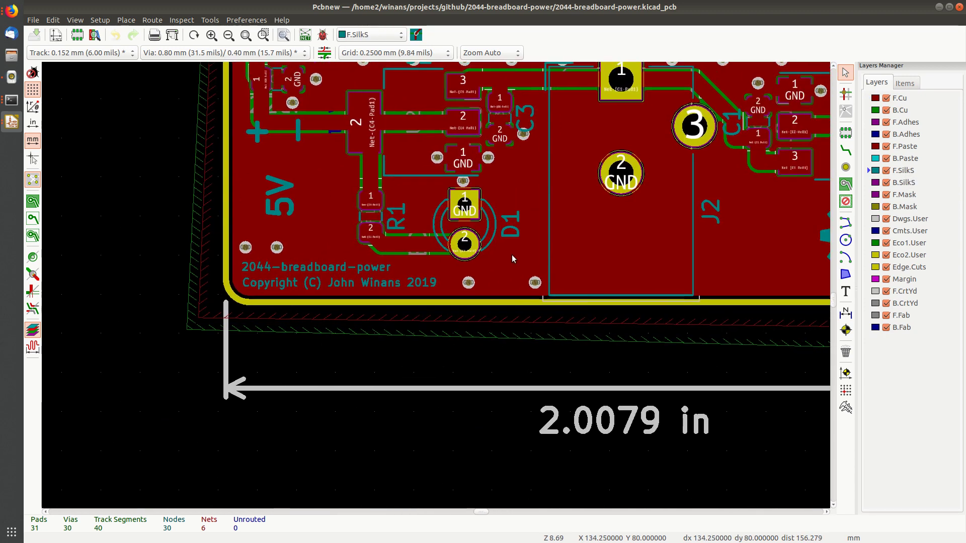
{"action": "scroll", "coordinate": [451, 282], "scroll_direction": "up", "scroll_amount": 1}
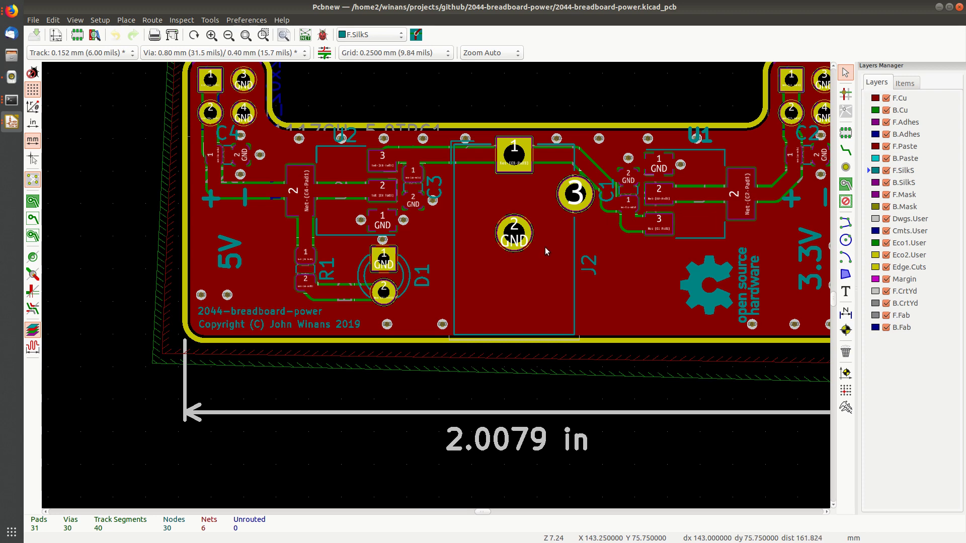
Pan to the board's right side and make B.SilkS the active layer
{"action": "middle_click_drag", "start_coordinate": [545, 247], "coordinate": [502, 291]}
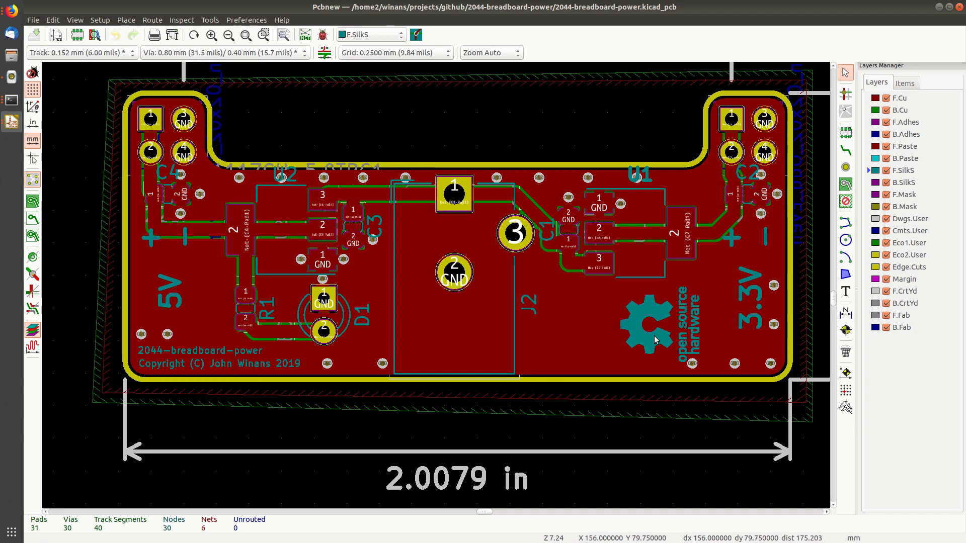
{"action": "left_click", "coordinate": [905, 111]}
{"action": "left_click", "coordinate": [912, 182]}
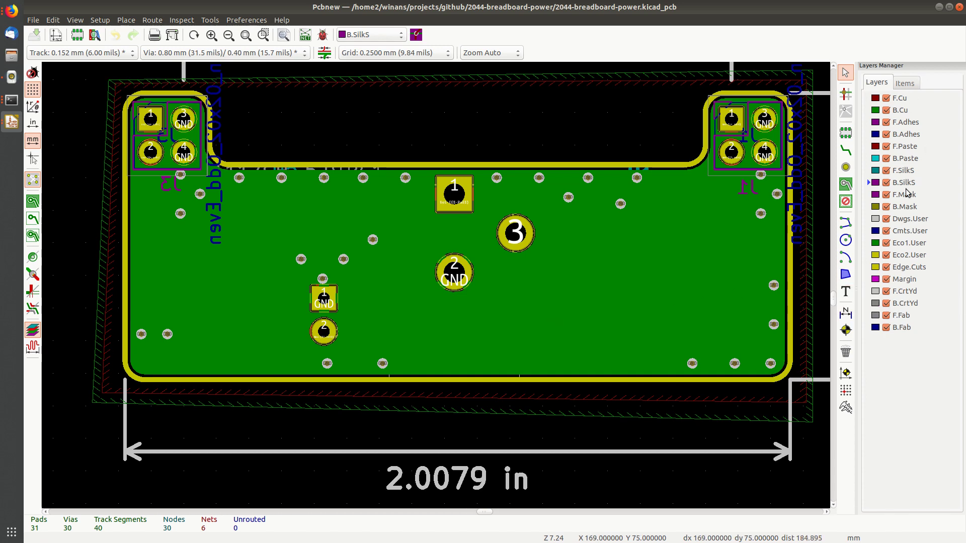
Start a new back-silkscreen text item on the board, then bring up the GitHub repository page
{"action": "left_click", "coordinate": [845, 291]}
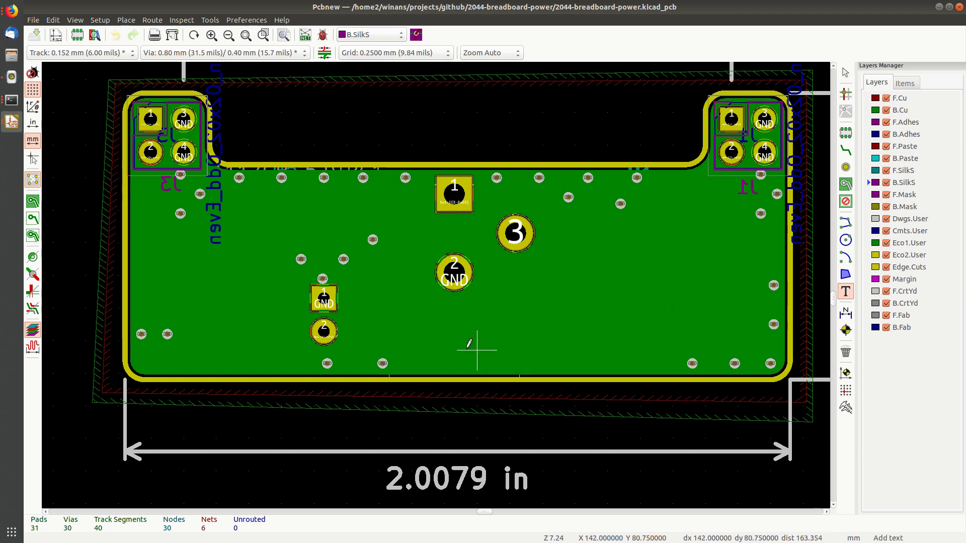
{"action": "left_click", "coordinate": [431, 340]}
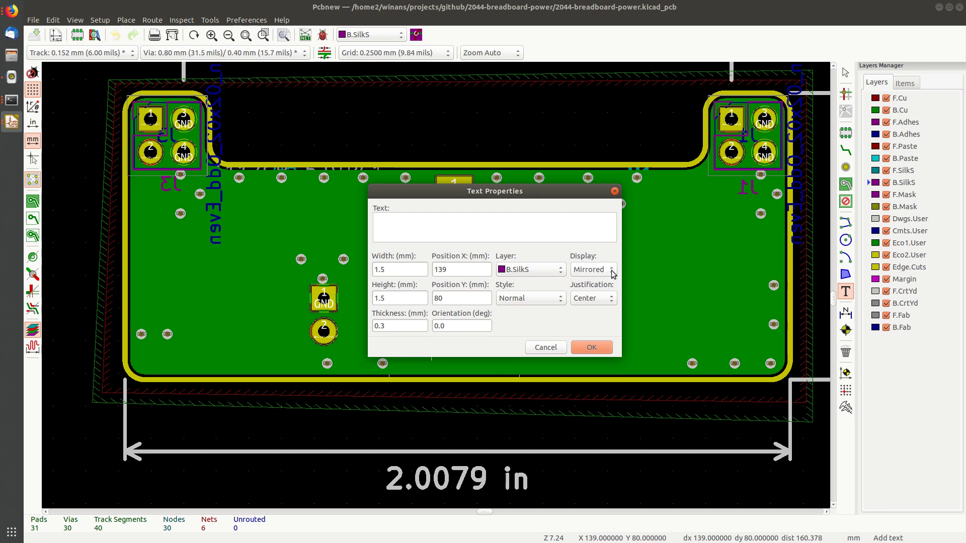
{"action": "key", "text": "alt+Tab"}
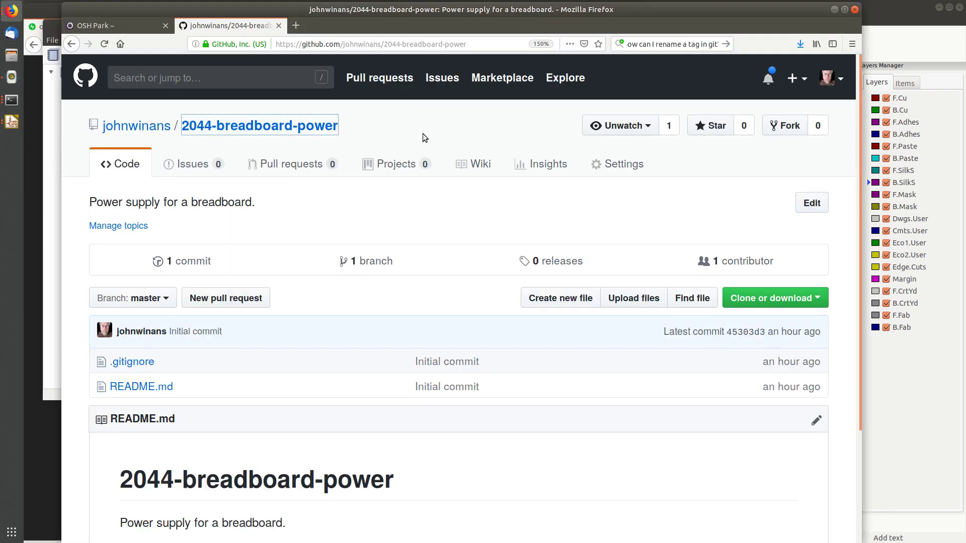
Copy the 2044-breadboard-power GitHub repository URL from Firefox's address bar
{"action": "left_click", "coordinate": [441, 47]}
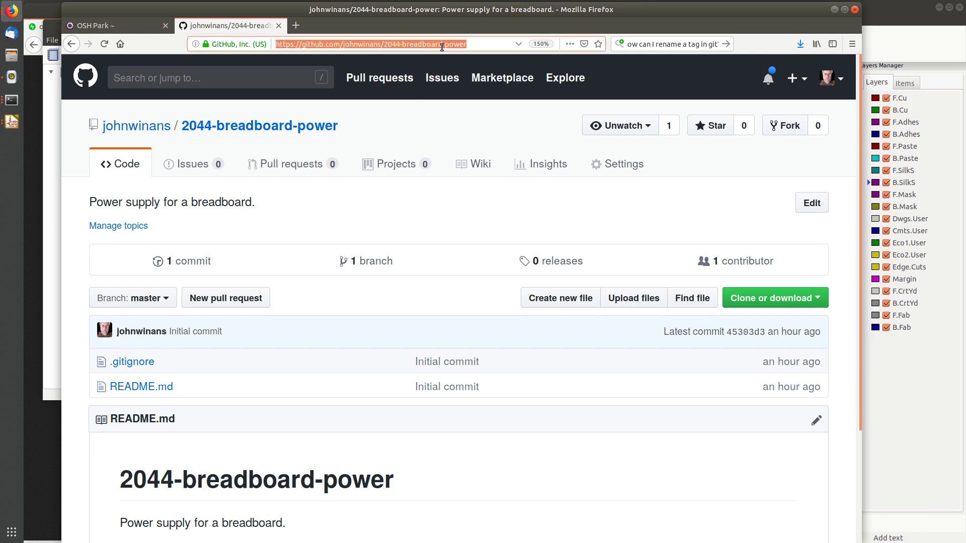
{"action": "right_click", "coordinate": [445, 47]}
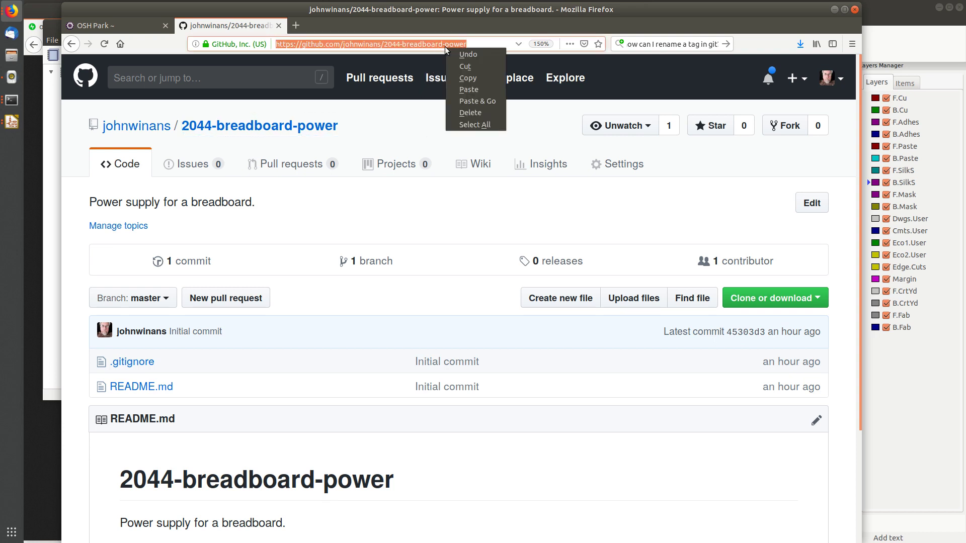
{"action": "left_click", "coordinate": [471, 75]}
{"action": "key", "text": "alt+Tab"}
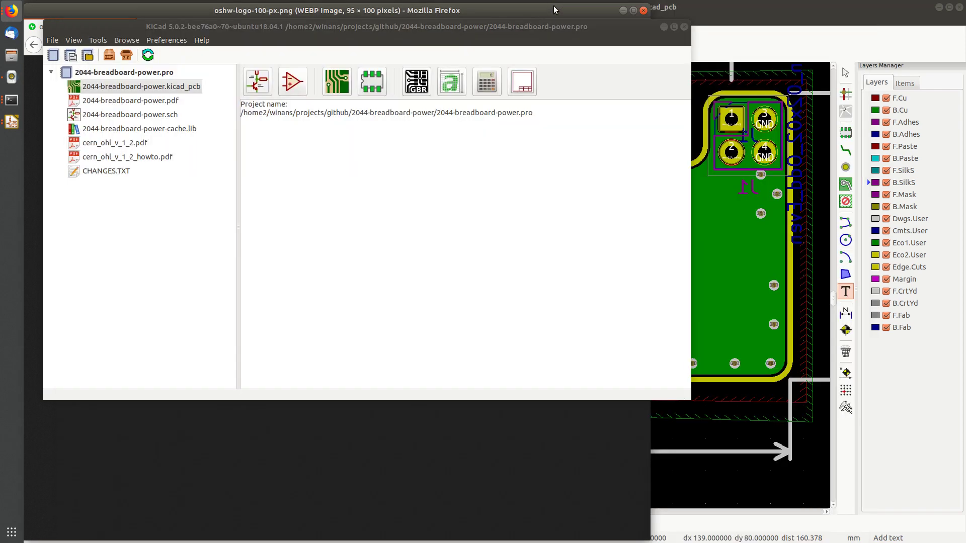
Paste the GitHub URL as the text and place it on the back silkscreen
{"action": "left_click", "coordinate": [723, 25]}
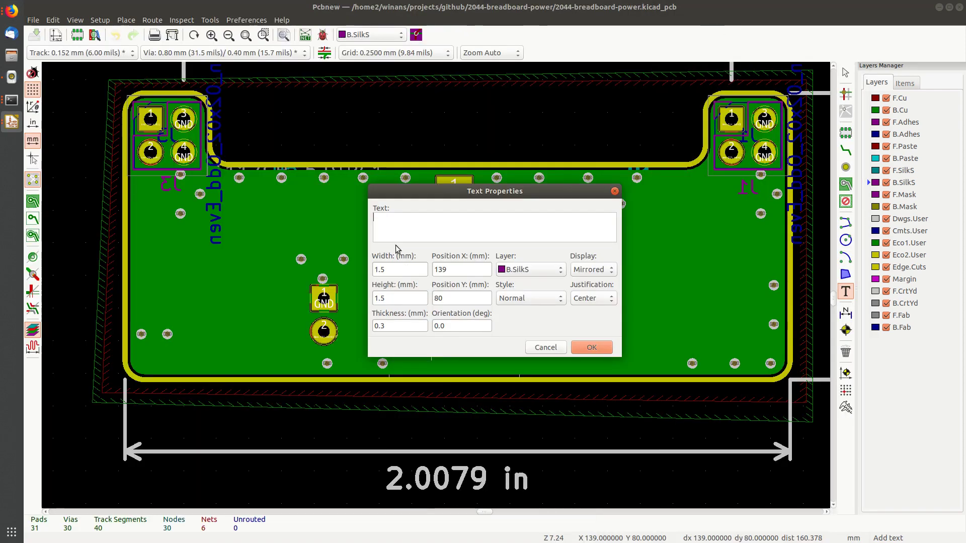
{"action": "right_click", "coordinate": [397, 225]}
{"action": "left_click", "coordinate": [419, 255]}
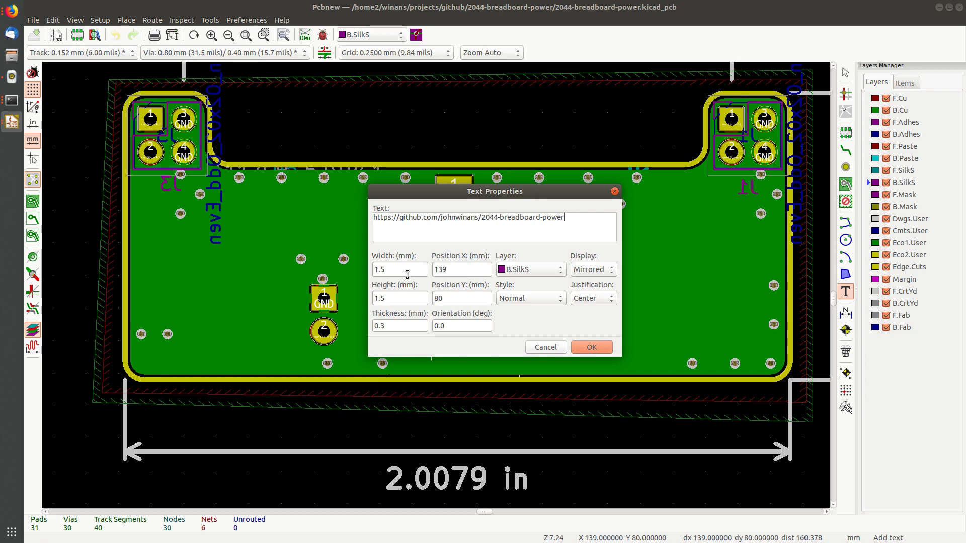
{"action": "left_click", "coordinate": [592, 348]}
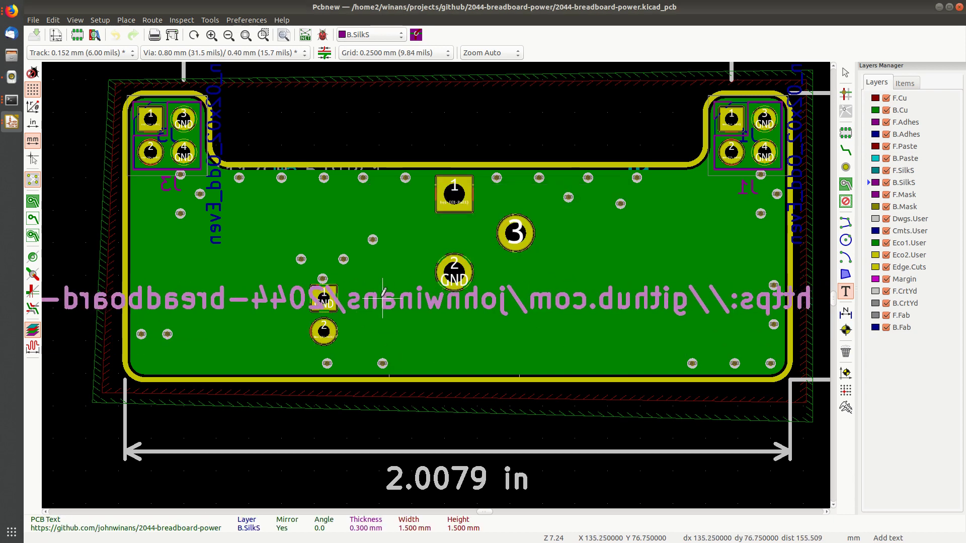
{"action": "left_click", "coordinate": [486, 320]}
{"action": "key", "text": "Escape"}
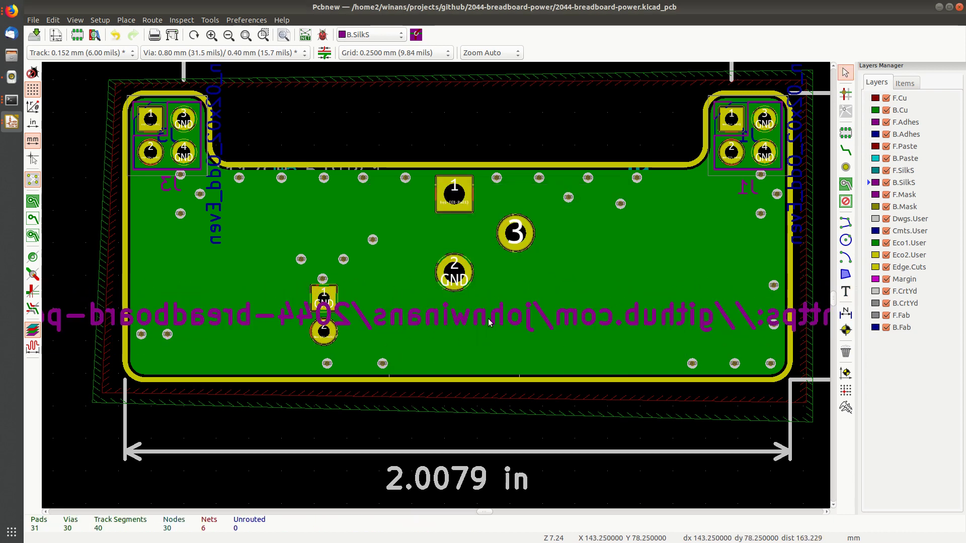
Set the URL text's stroke thickness to 0.15 mm
{"action": "left_click", "coordinate": [500, 320]}
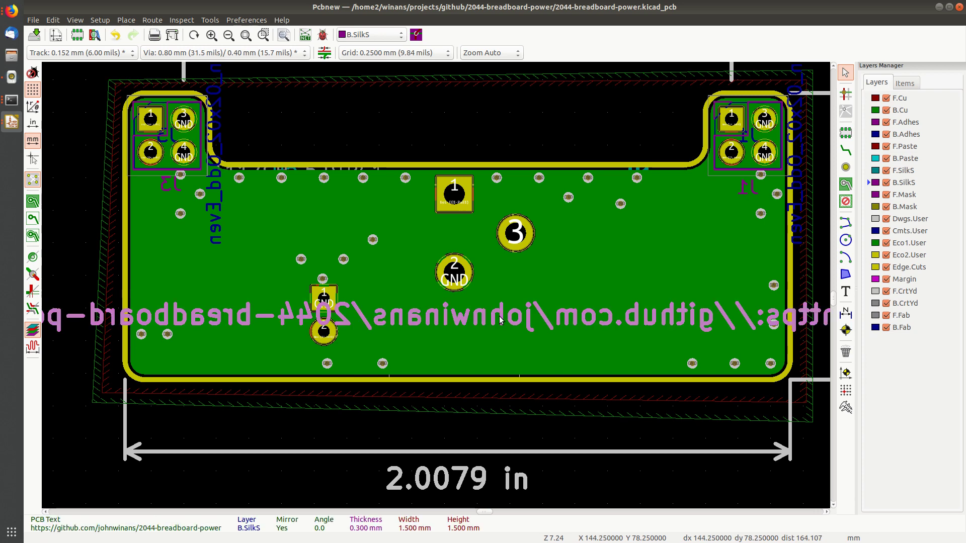
{"action": "double_click", "coordinate": [500, 319]}
{"action": "left_click", "coordinate": [397, 273]}
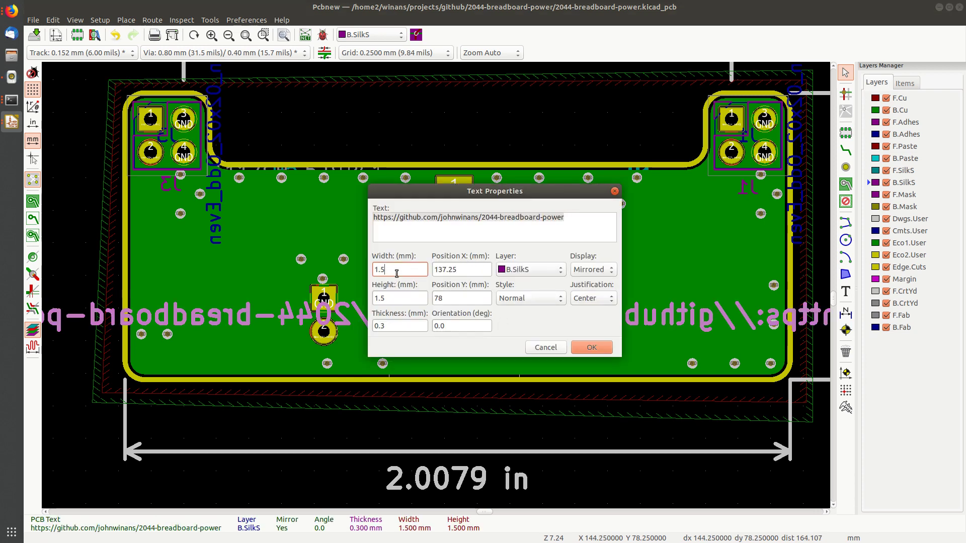
{"action": "left_click", "coordinate": [400, 297]}
{"action": "left_click", "coordinate": [403, 326]}
{"action": "type", "text": "15"}
{"action": "left_click", "coordinate": [592, 347]}
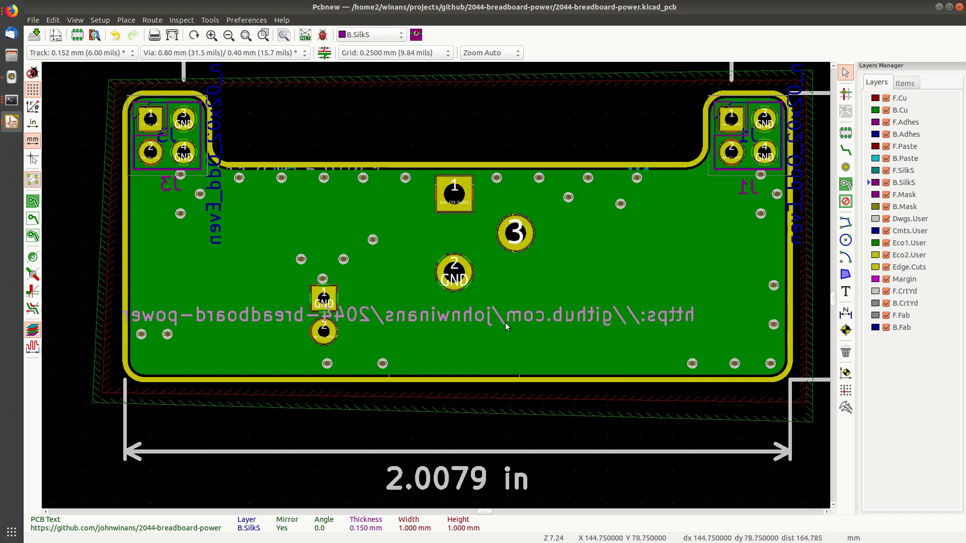
Move the URL text down and set its text size to 0.8 mm
{"action": "key", "text": "m"}
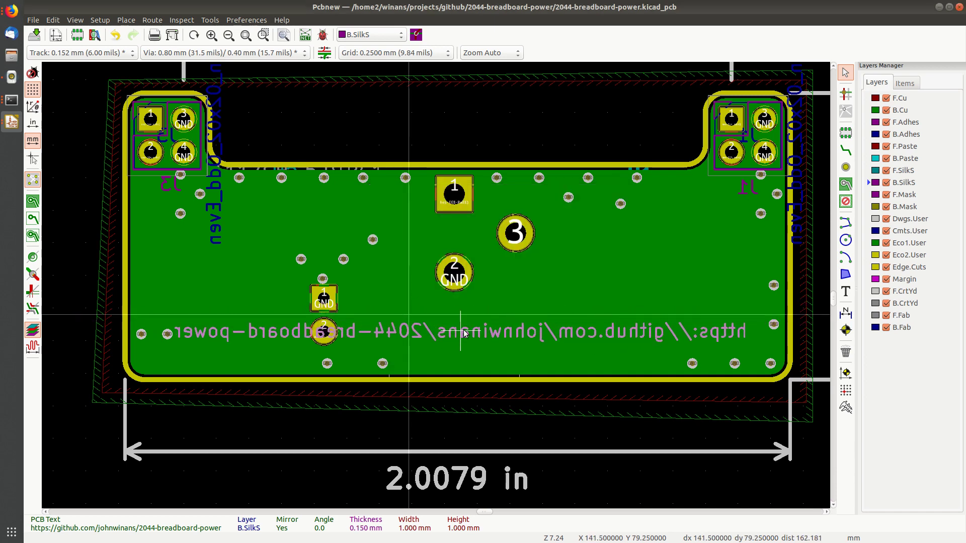
{"action": "left_click", "coordinate": [488, 347]}
{"action": "double_click", "coordinate": [495, 347]}
{"action": "left_click", "coordinate": [394, 270]}
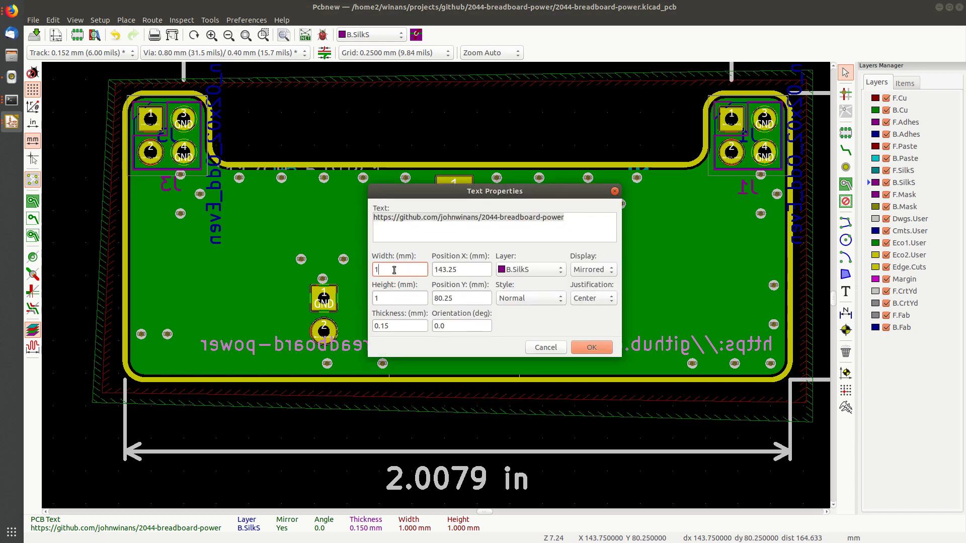
{"action": "type", "text": ".8"}
{"action": "key", "text": "Tab"}
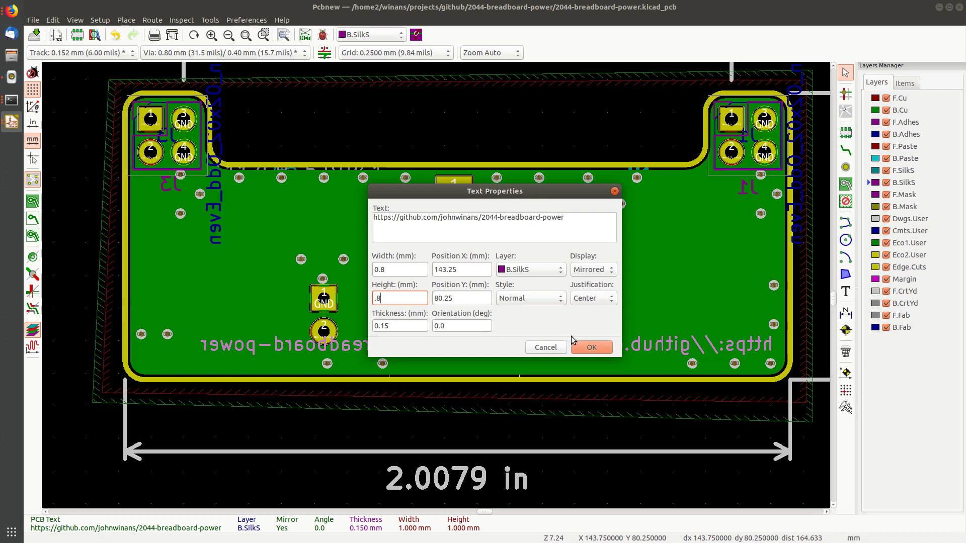
{"action": "left_click", "coordinate": [586, 346]}
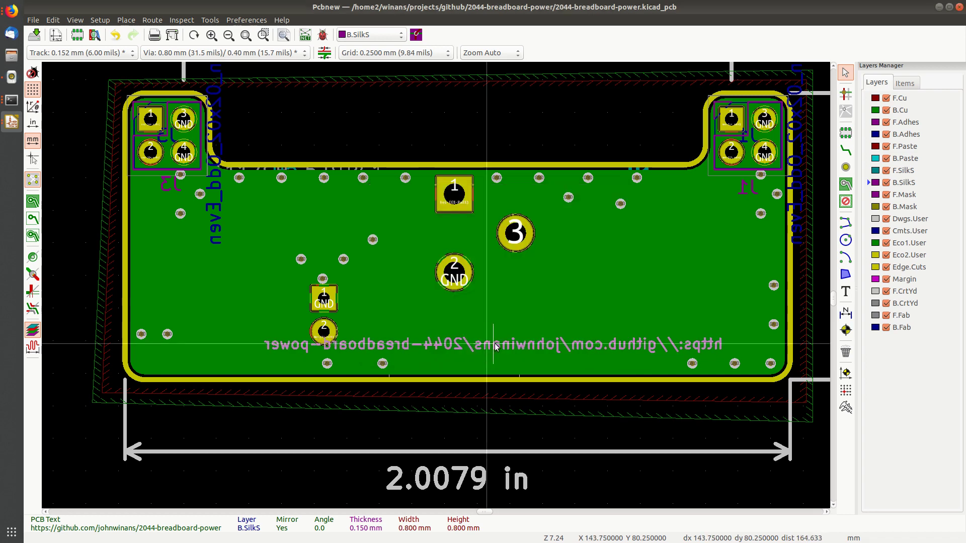
Reposition the link text just above the board's bottom edge and zoom in
{"action": "key", "text": "m"}
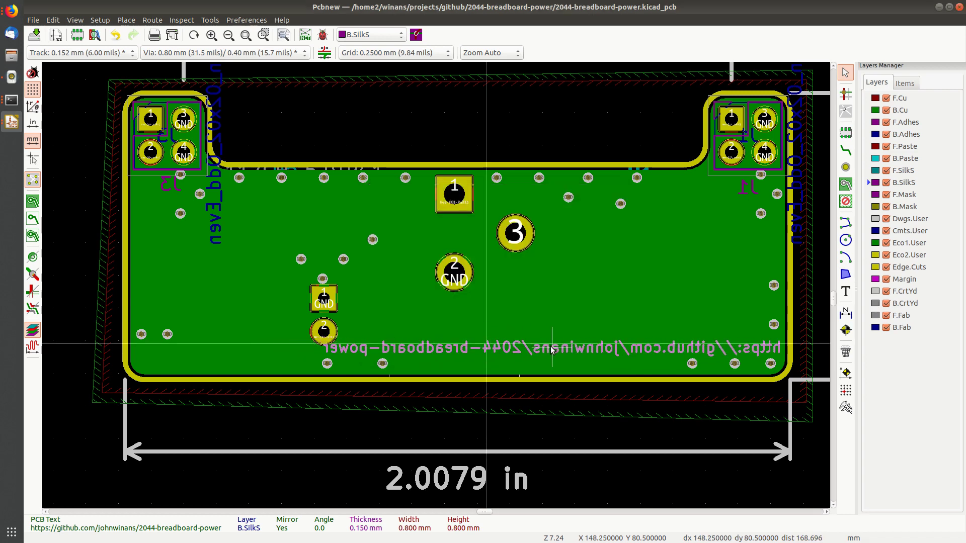
{"action": "left_click", "coordinate": [552, 346]}
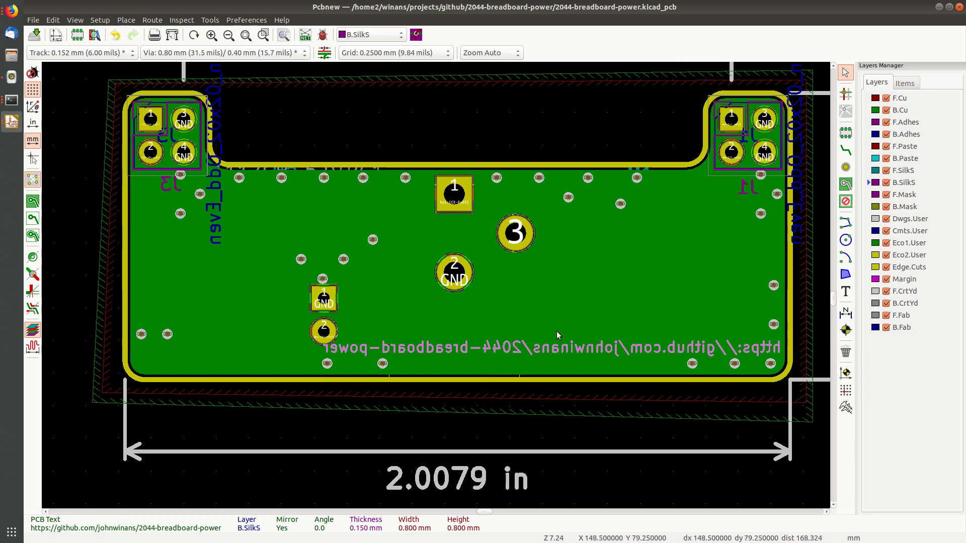
{"action": "key", "text": "m"}
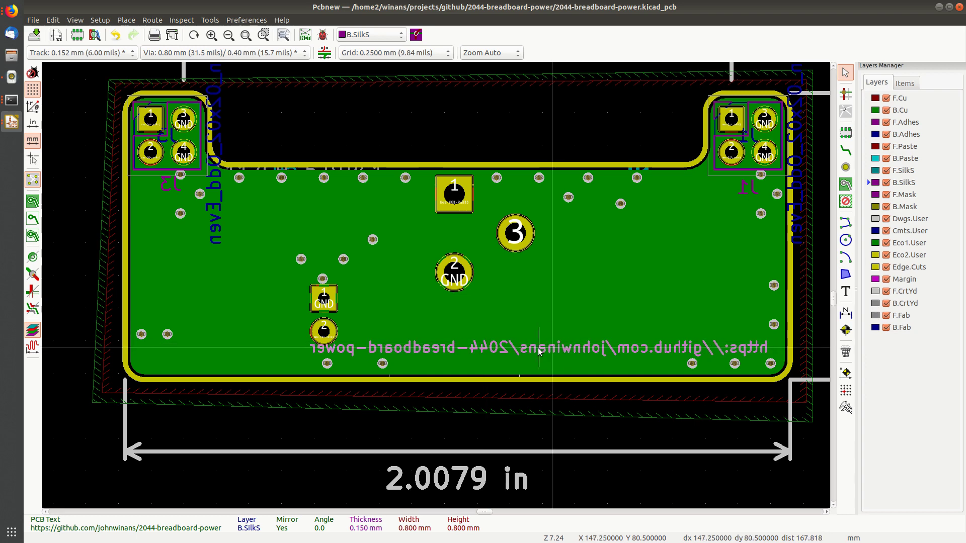
{"action": "left_click", "coordinate": [537, 349]}
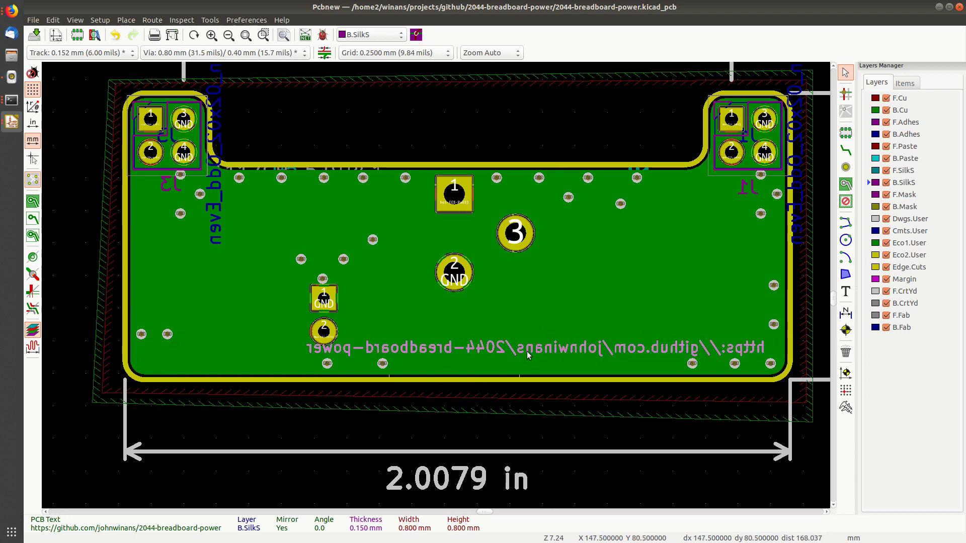
{"action": "scroll", "coordinate": [533, 359], "scroll_direction": "up", "scroll_amount": 1}
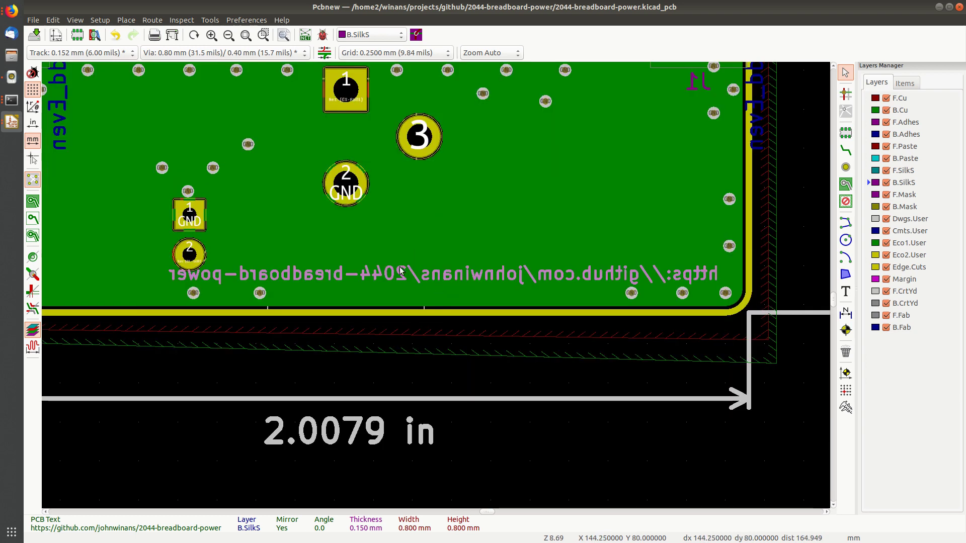
{"action": "key", "text": "alt+3"}
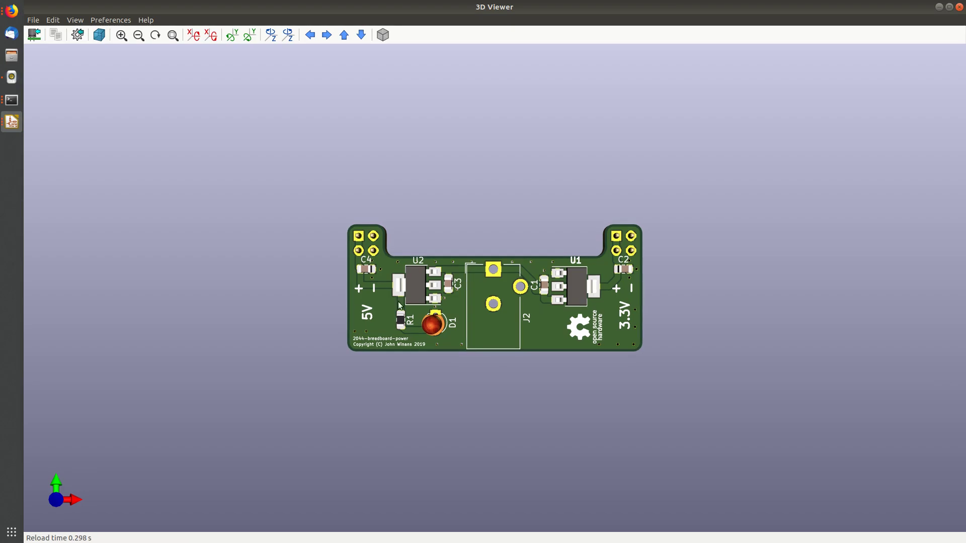
{"action": "left_click_drag", "start_coordinate": [381, 307], "coordinate": [771, 280]}
{"action": "scroll", "coordinate": [568, 322], "scroll_direction": "up", "scroll_amount": 4}
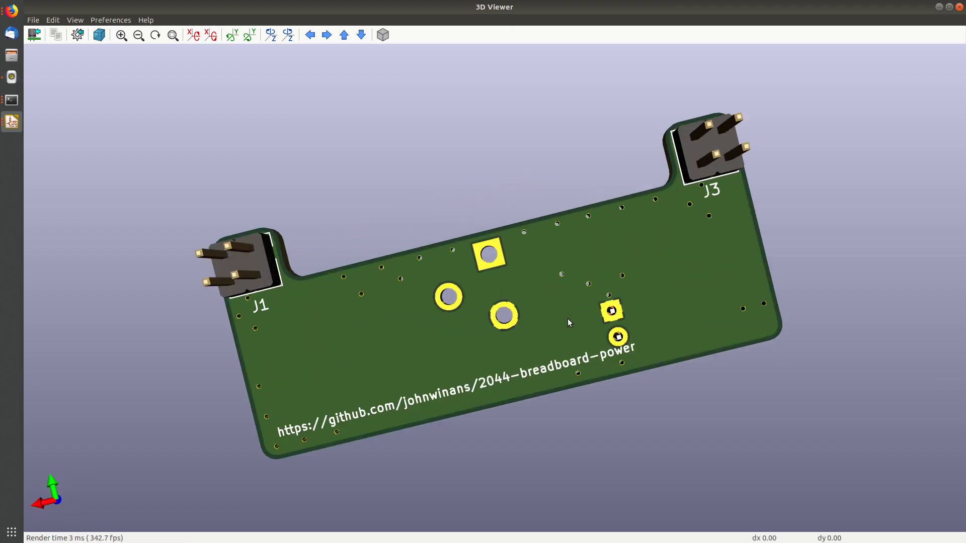
{"action": "left_click_drag", "start_coordinate": [407, 347], "coordinate": [317, 326]}
{"action": "key", "text": "alt+Tab"}
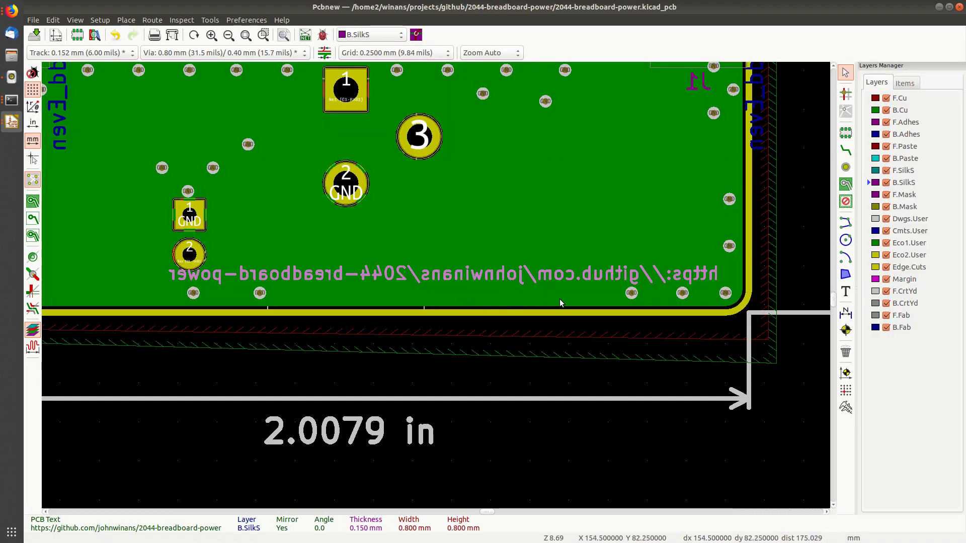
Add a 'Copyright (C) 2019' line with the author's name above the repository link text
{"action": "left_click", "coordinate": [660, 415]}
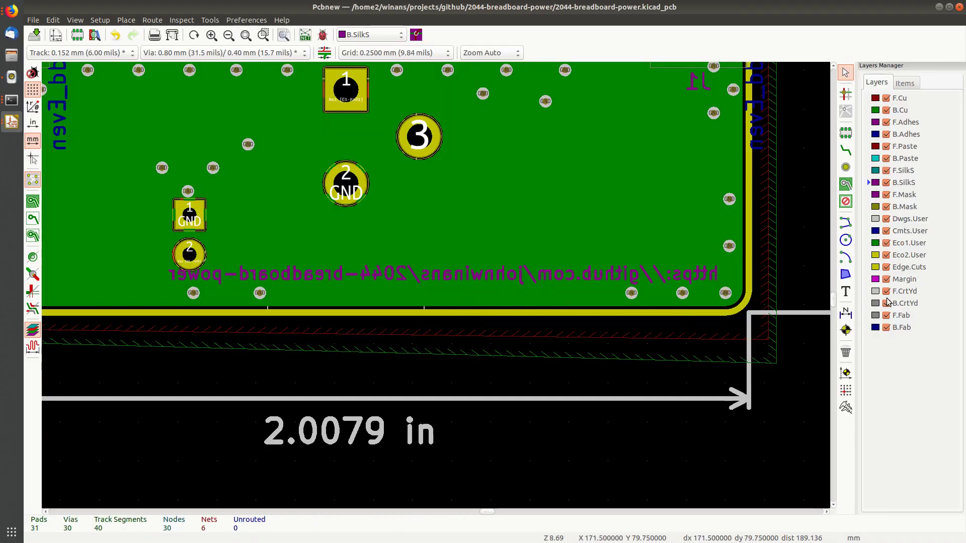
{"action": "left_click", "coordinate": [684, 276]}
{"action": "double_click", "coordinate": [675, 276]}
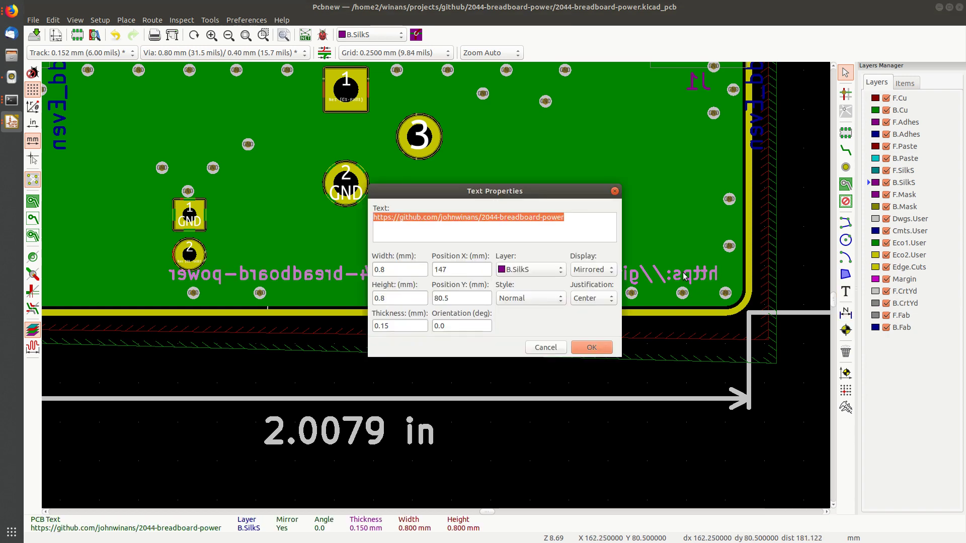
{"action": "left_click", "coordinate": [572, 231]}
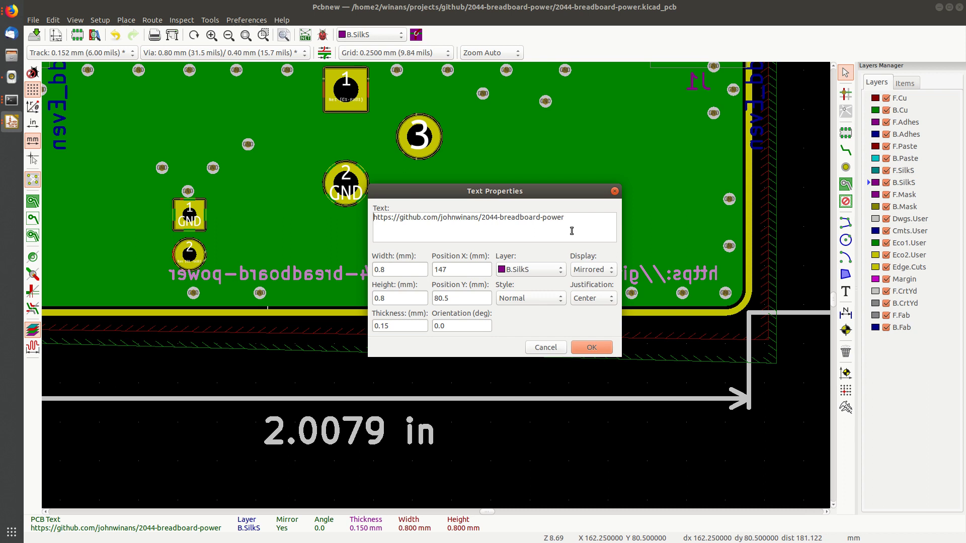
{"action": "key", "text": "Return"}
{"action": "key", "text": "Up"}
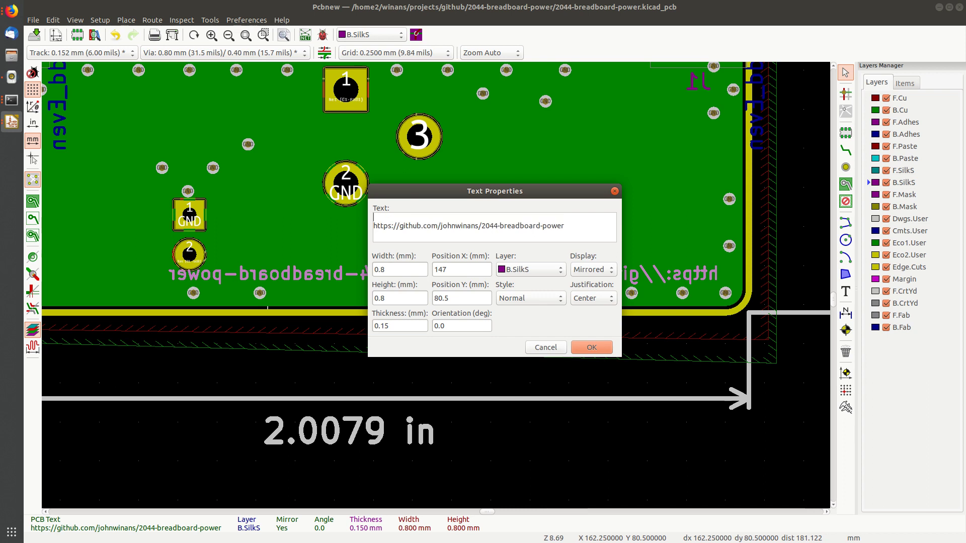
{"action": "type", "text": "COpyright (C)"}
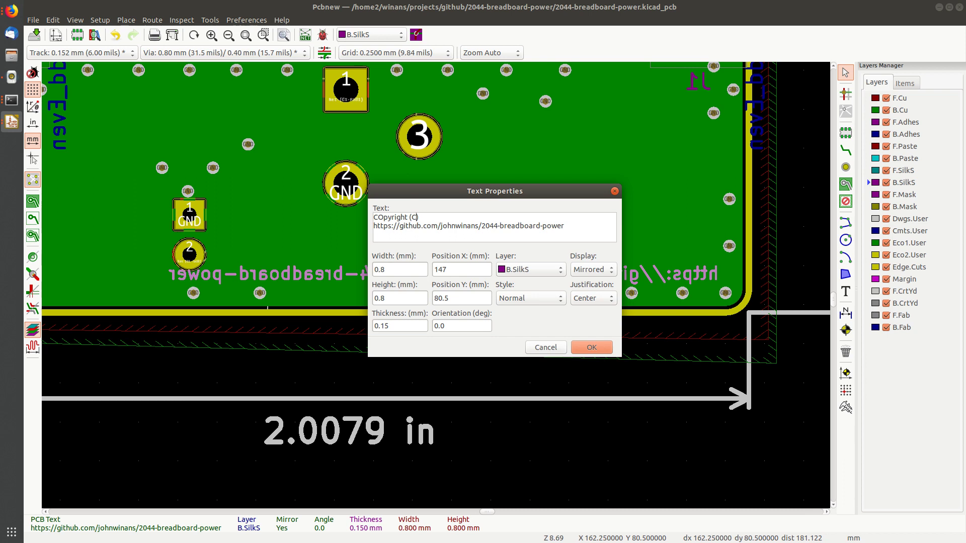
{"action": "left_click", "coordinate": [410, 218]}
{"action": "key", "text": "BackSpace"}
{"action": "type", "text": "opyright"}
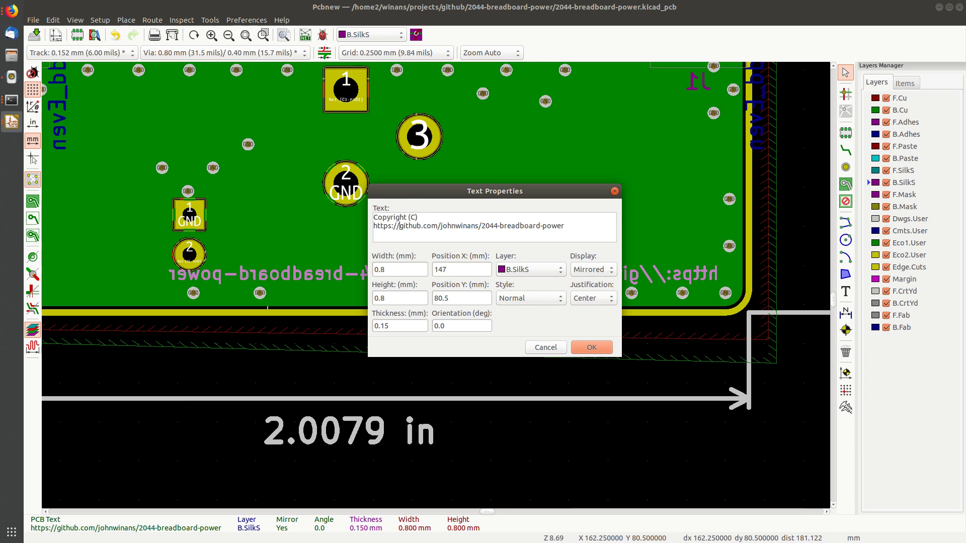
{"action": "type", "text": " (C) "}
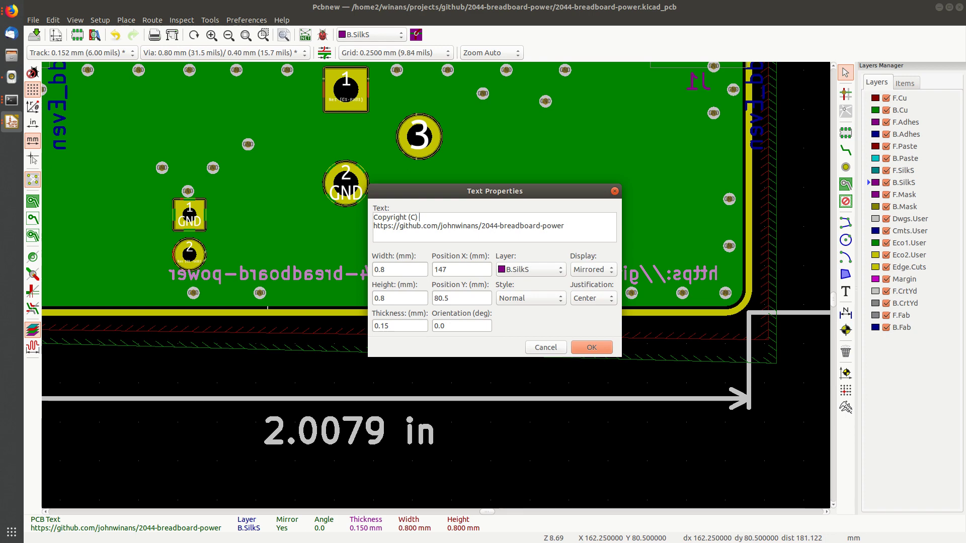
{"action": "type", "text": "2019 John WInans"}
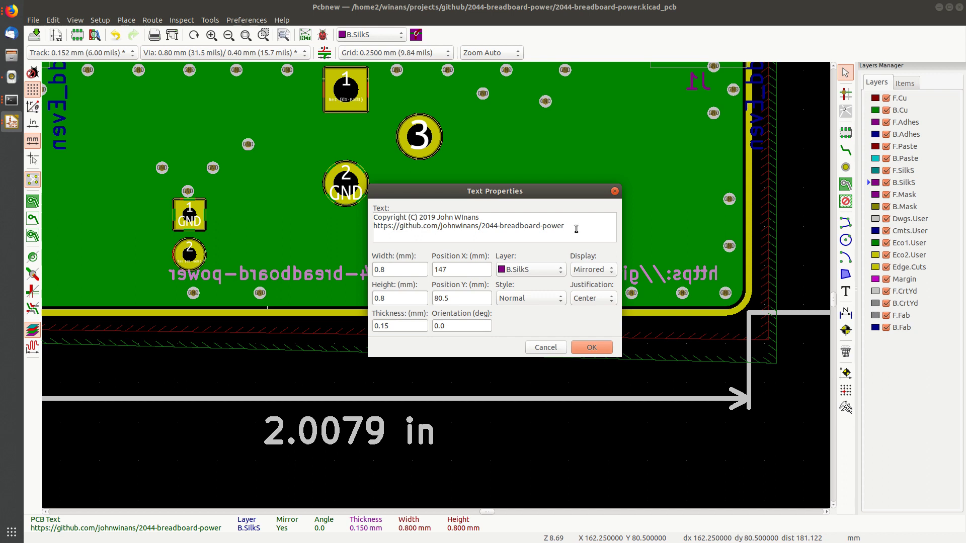
{"action": "key", "text": "BackSpace"}
{"action": "key", "text": "BackSpace"}
{"action": "type", "text": "inans"}
{"action": "left_click", "coordinate": [606, 347]}
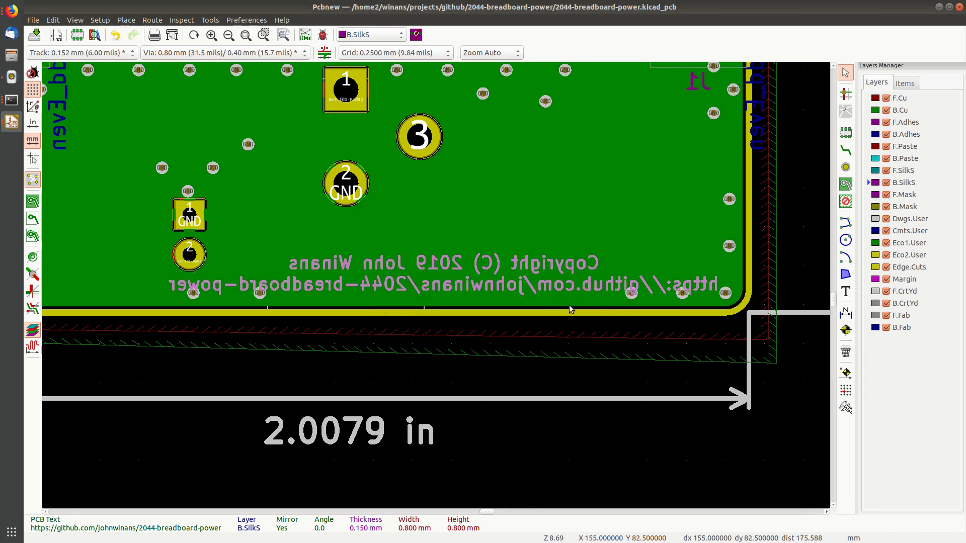
Left-justify the copyright text block and move it near the board's right edge
{"action": "double_click", "coordinate": [485, 269]}
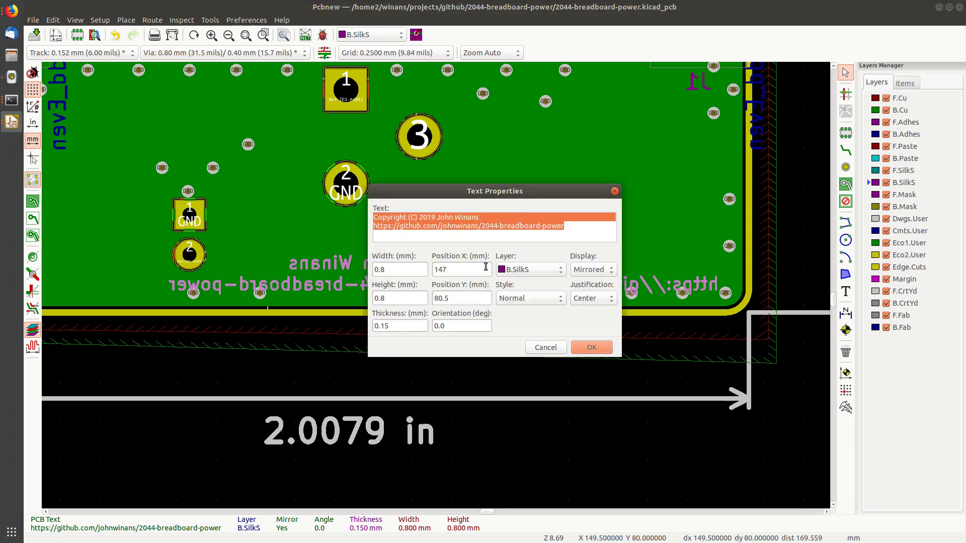
{"action": "left_click", "coordinate": [589, 300]}
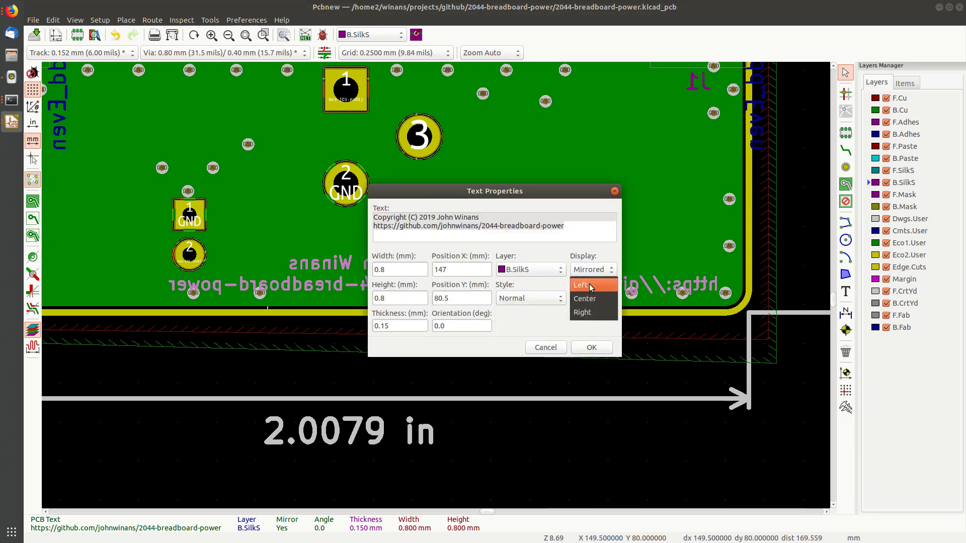
{"action": "left_click", "coordinate": [589, 285]}
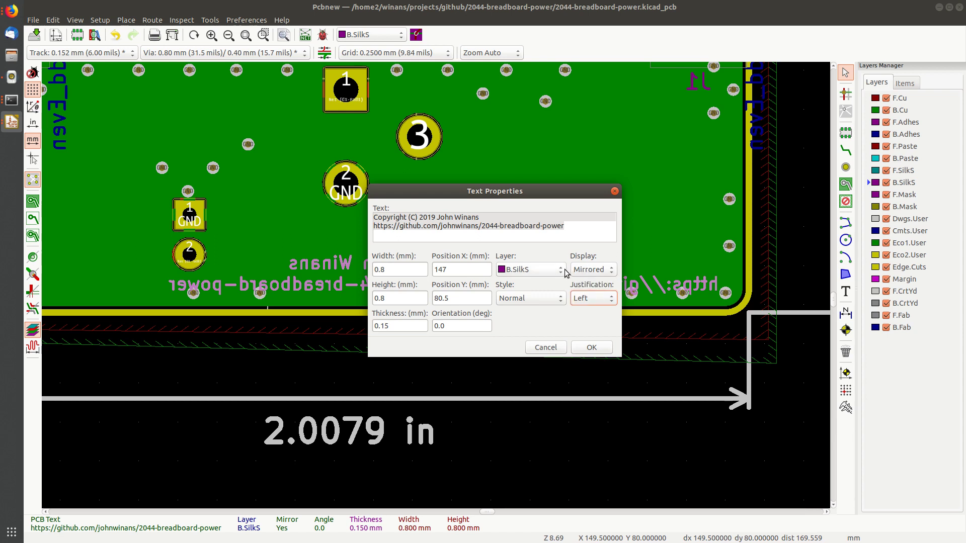
{"action": "left_click", "coordinate": [594, 349]}
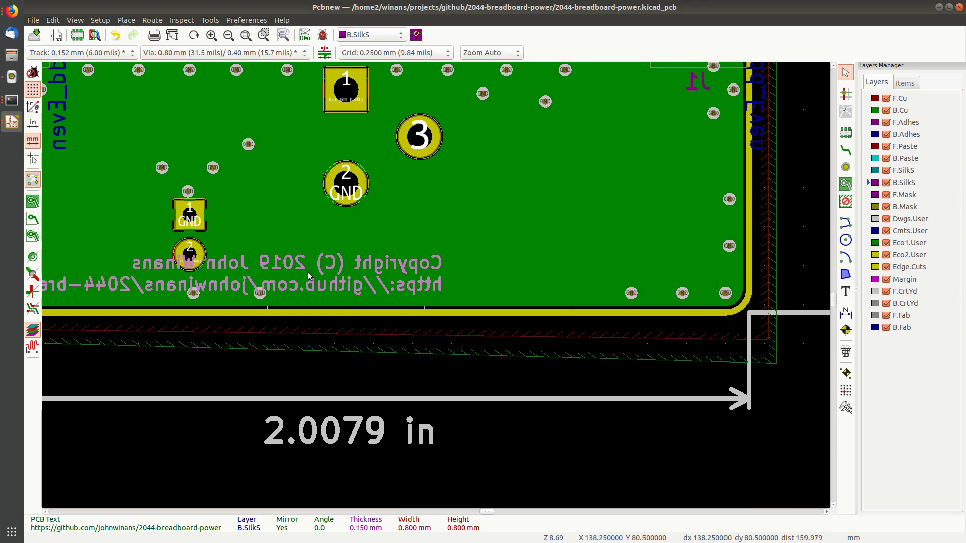
{"action": "key", "text": "m"}
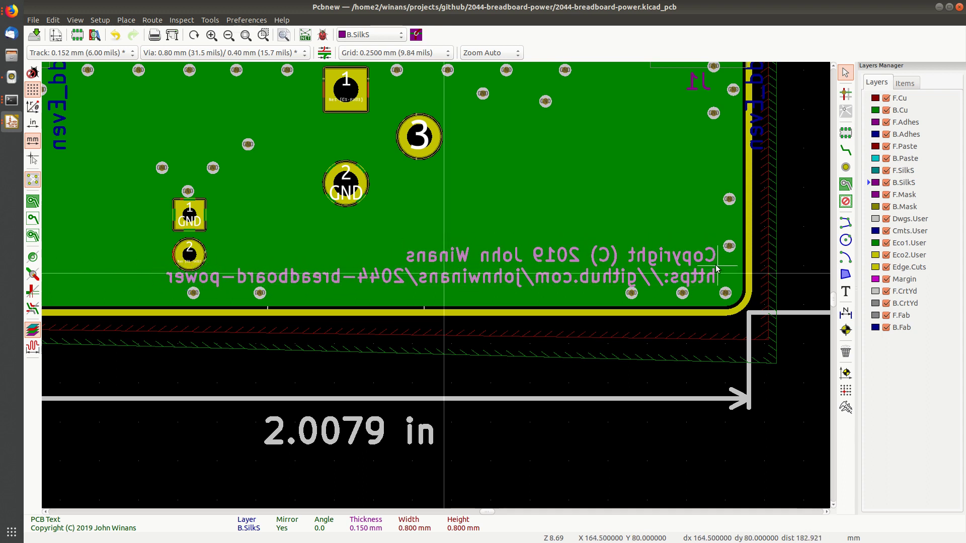
{"action": "left_click", "coordinate": [712, 262]}
List all footprints filtered by 'oshw' and pick OSHW-Logo2_9.8x8mm_SilkScreen
{"action": "left_click", "coordinate": [548, 384]}
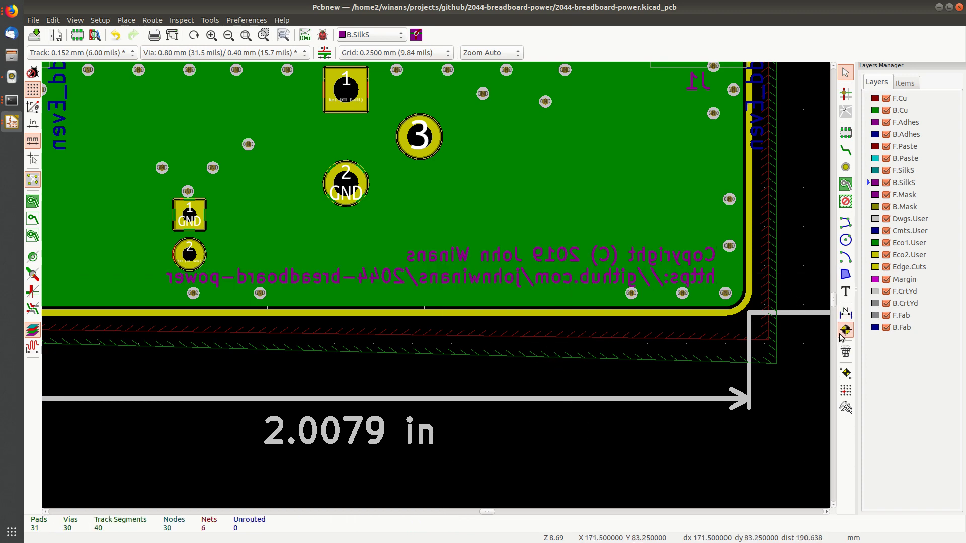
{"action": "left_click", "coordinate": [845, 133]}
{"action": "left_click", "coordinate": [475, 171]}
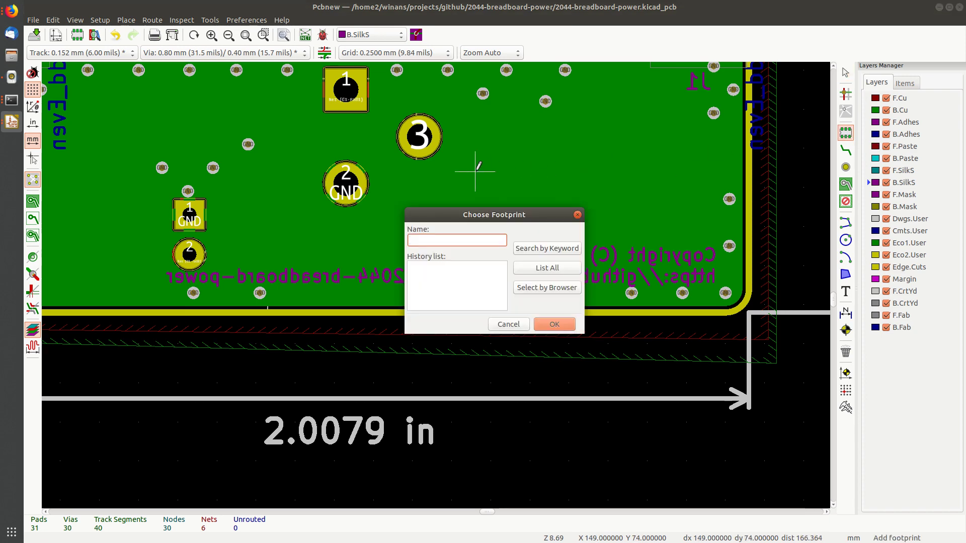
{"action": "type", "text": "osw"}
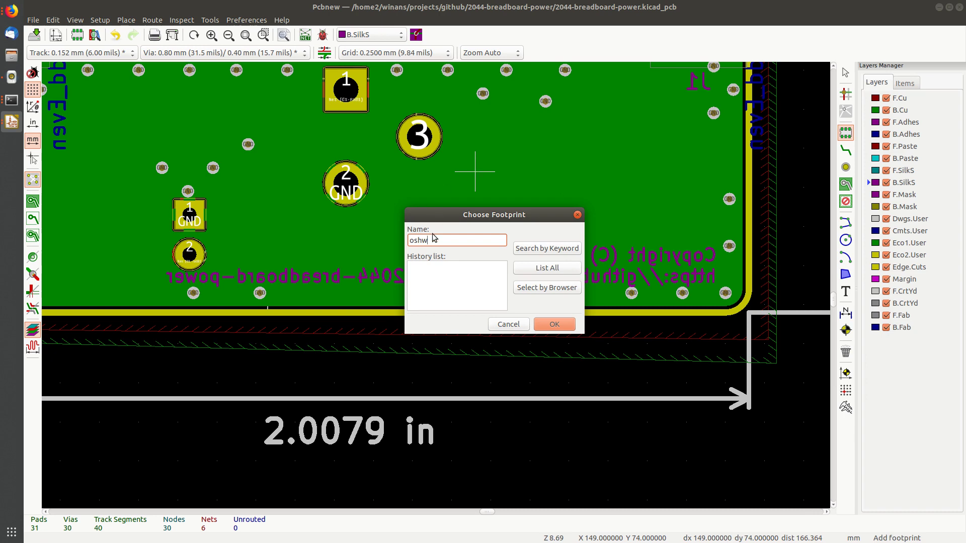
{"action": "left_click", "coordinate": [548, 268]}
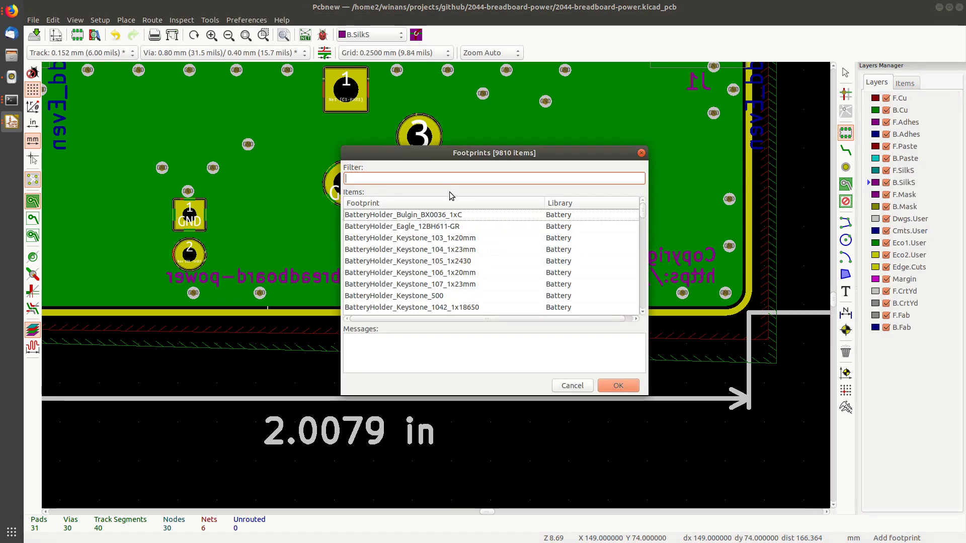
{"action": "type", "text": "os"}
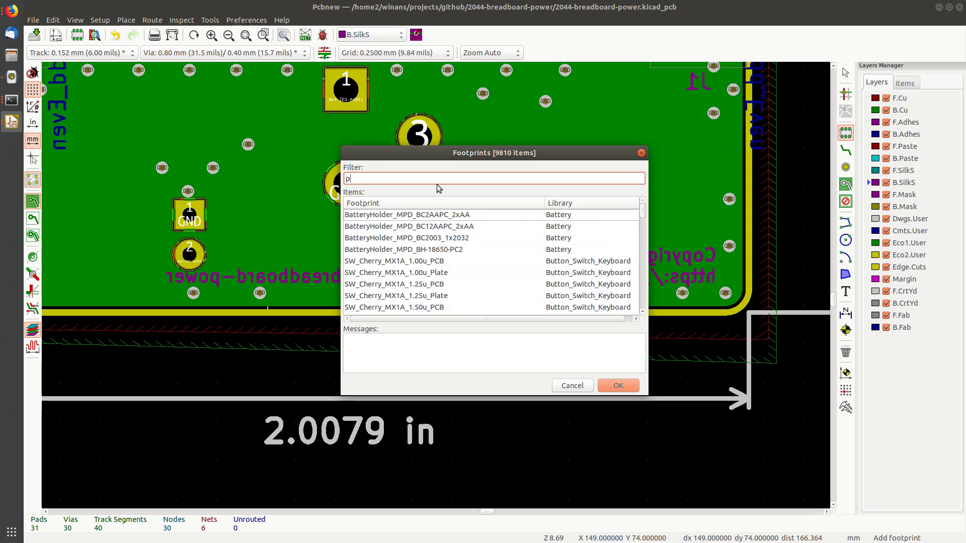
{"action": "type", "text": "hw"}
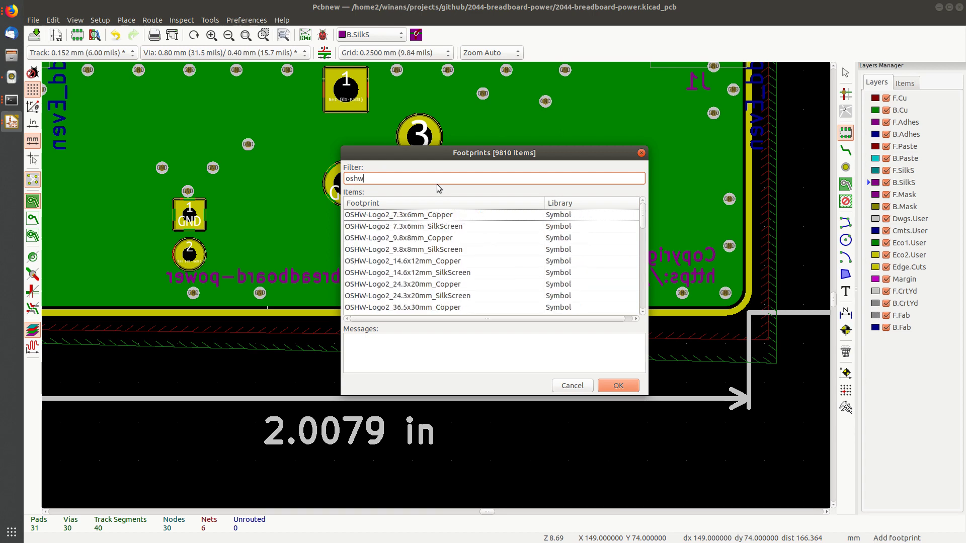
{"action": "left_click", "coordinate": [459, 228]}
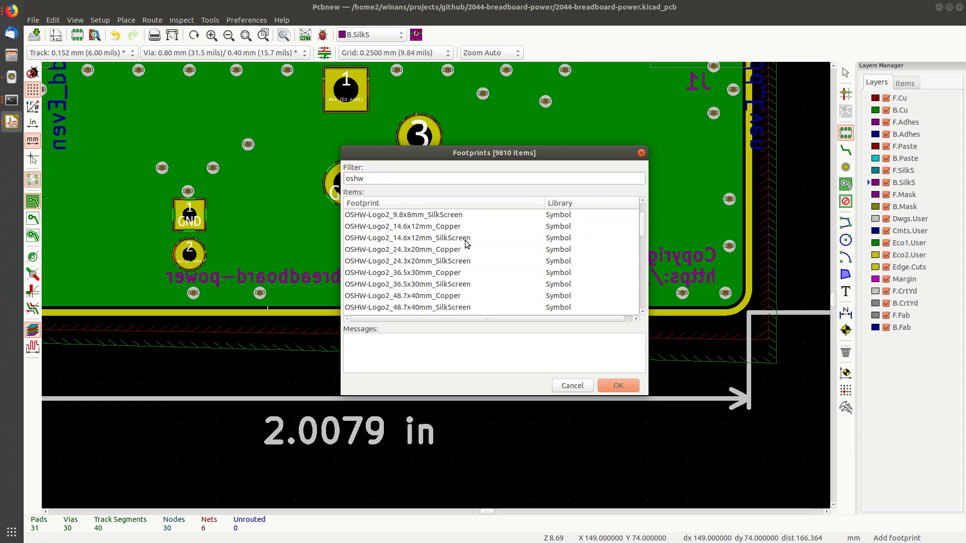
{"action": "left_click", "coordinate": [464, 250]}
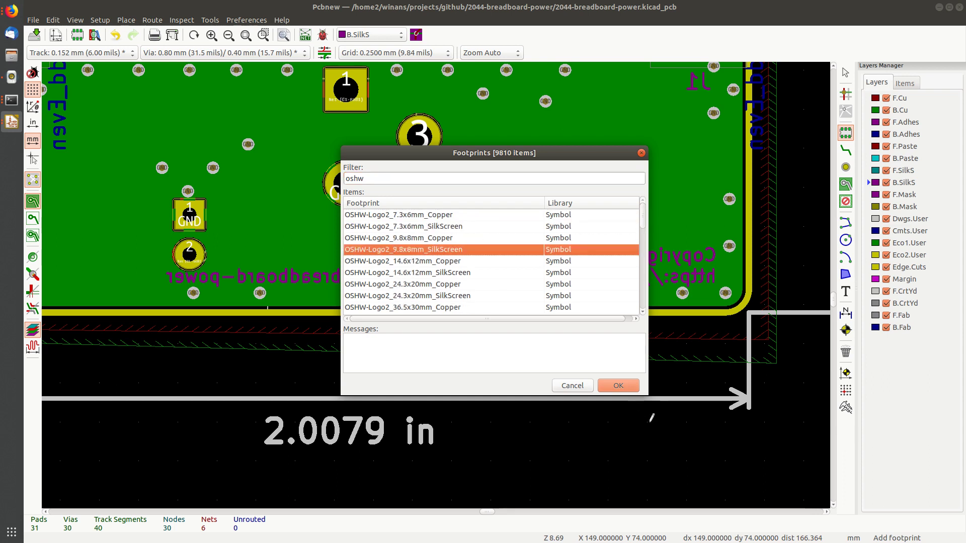
Confirm the OSHW logo footprint and leave footprint placement mode
{"action": "left_click", "coordinate": [618, 385]}
{"action": "scroll", "coordinate": [477, 162], "scroll_direction": "down", "scroll_amount": 2}
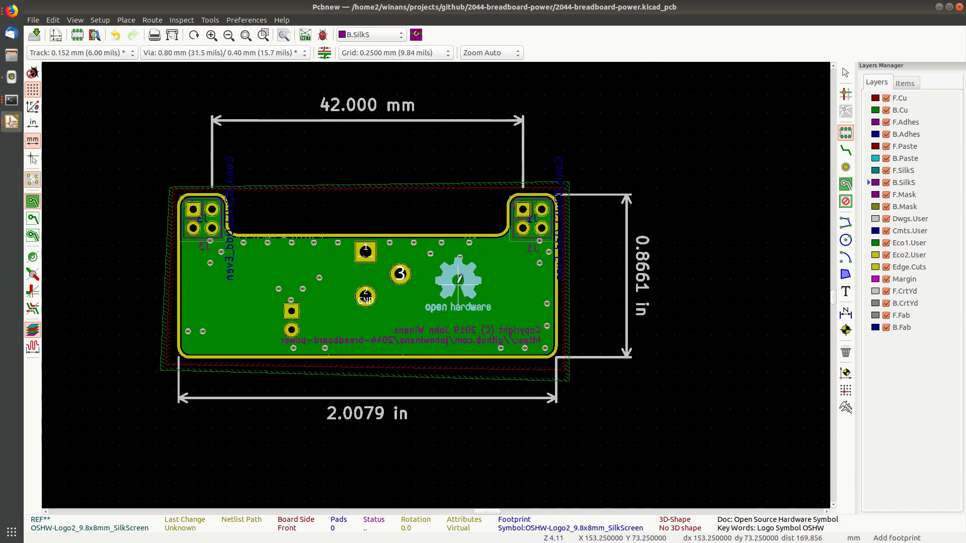
{"action": "key", "text": "Escape"}
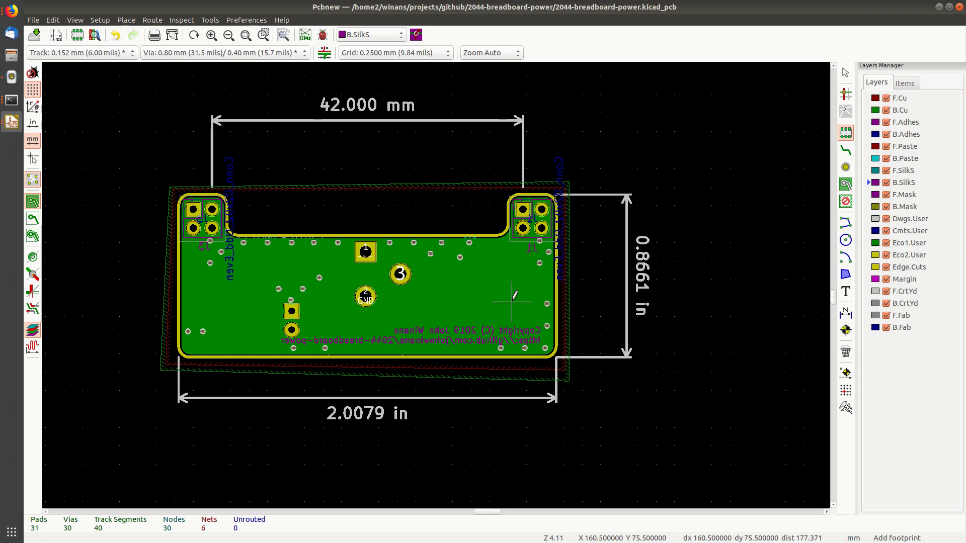
{"action": "key", "text": "Escape"}
Hide the filled copper zones to reveal the traces and the logo
{"action": "scroll", "coordinate": [542, 301], "scroll_direction": "up", "scroll_amount": 3}
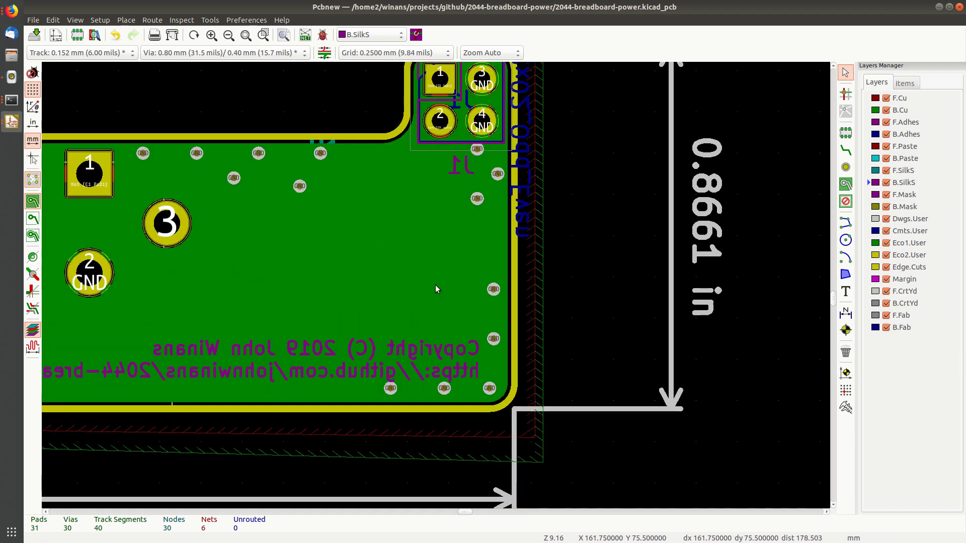
{"action": "scroll", "coordinate": [435, 284], "scroll_direction": "down", "scroll_amount": 1}
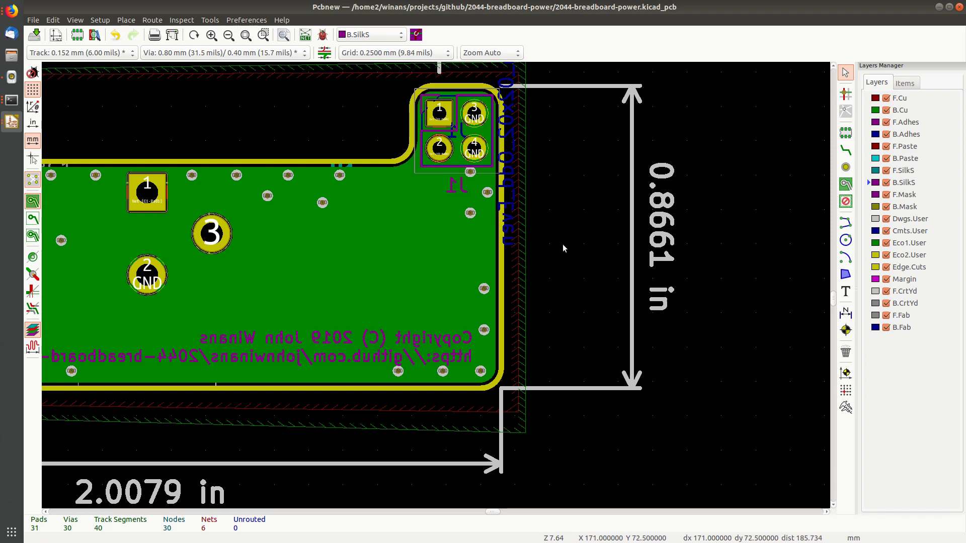
{"action": "left_click", "coordinate": [355, 280]}
{"action": "left_click", "coordinate": [367, 255]}
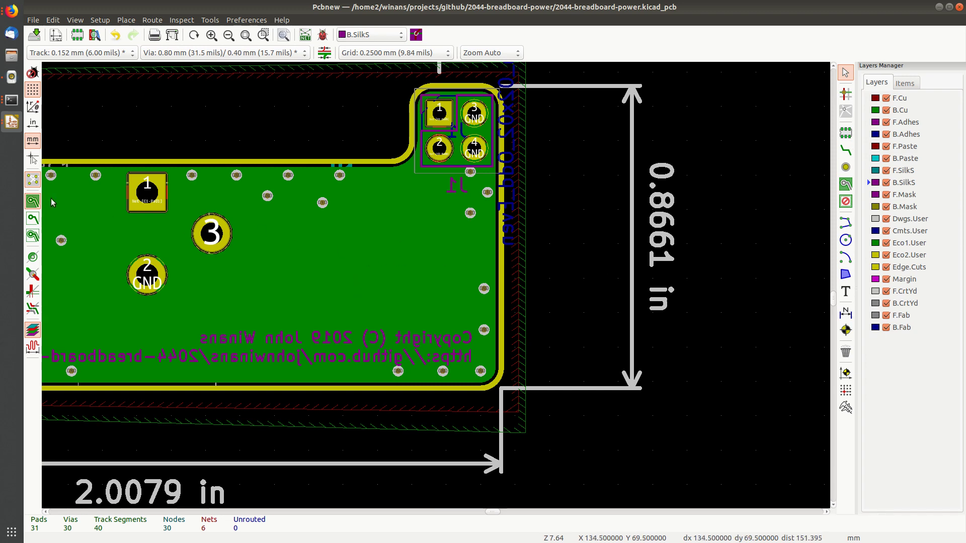
{"action": "left_click", "coordinate": [32, 222]}
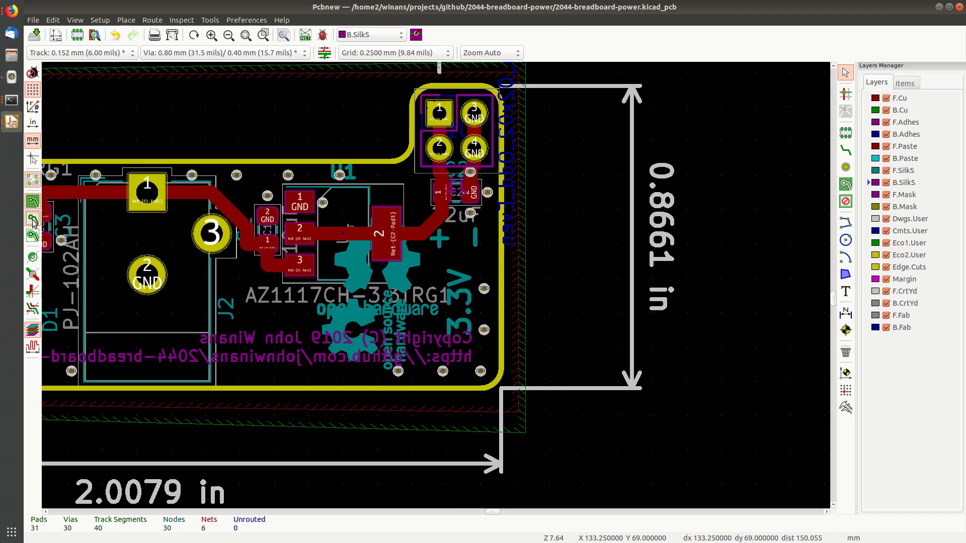
{"action": "left_click", "coordinate": [408, 272]}
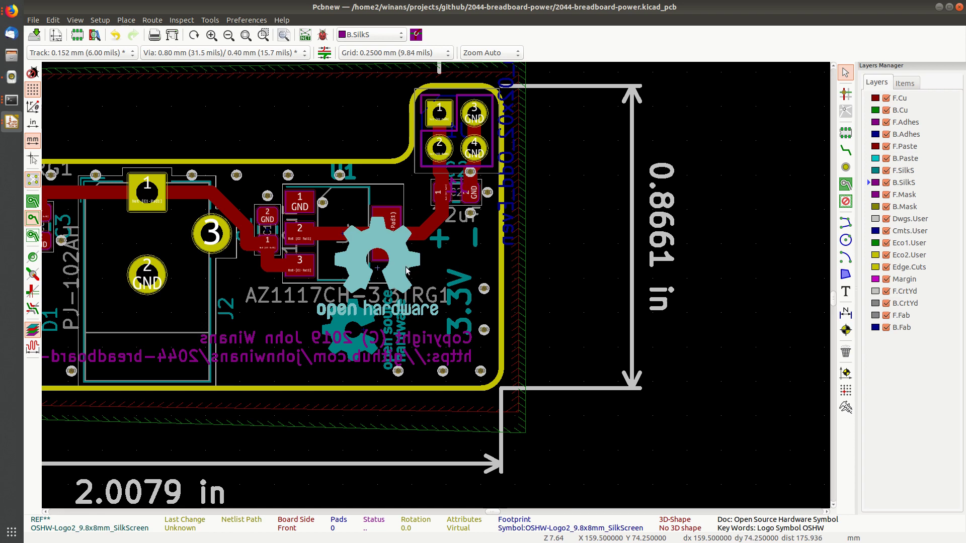
{"action": "double_click", "coordinate": [398, 267]}
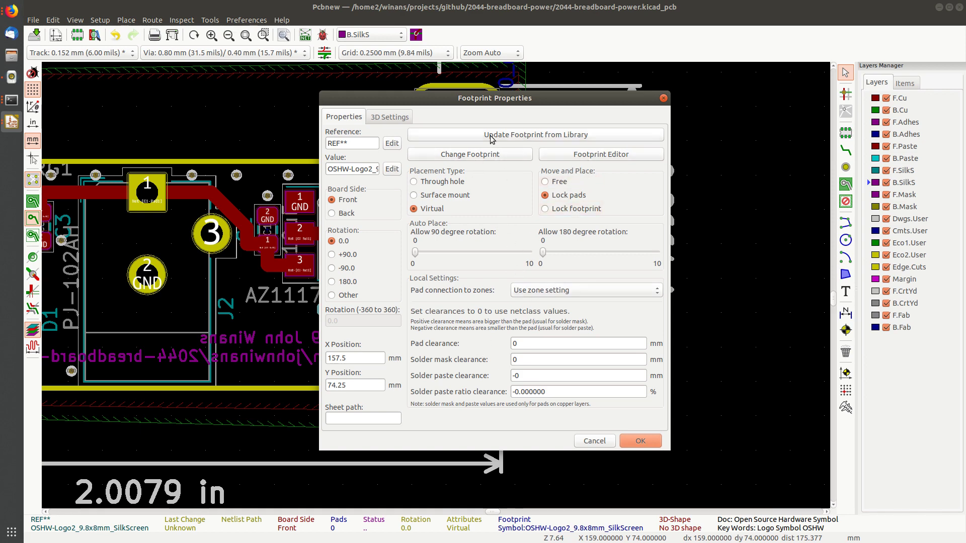
{"action": "left_click", "coordinate": [391, 117]}
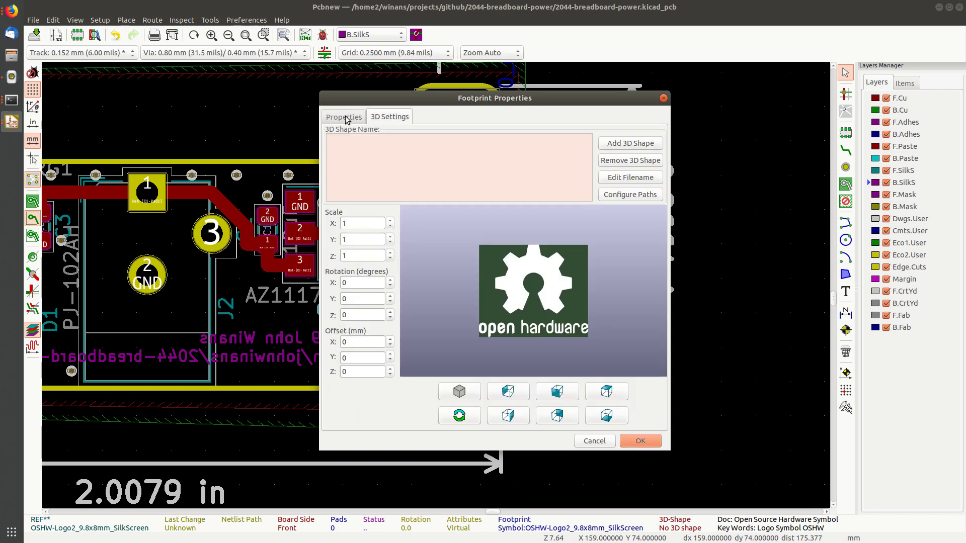
{"action": "left_click", "coordinate": [345, 117]}
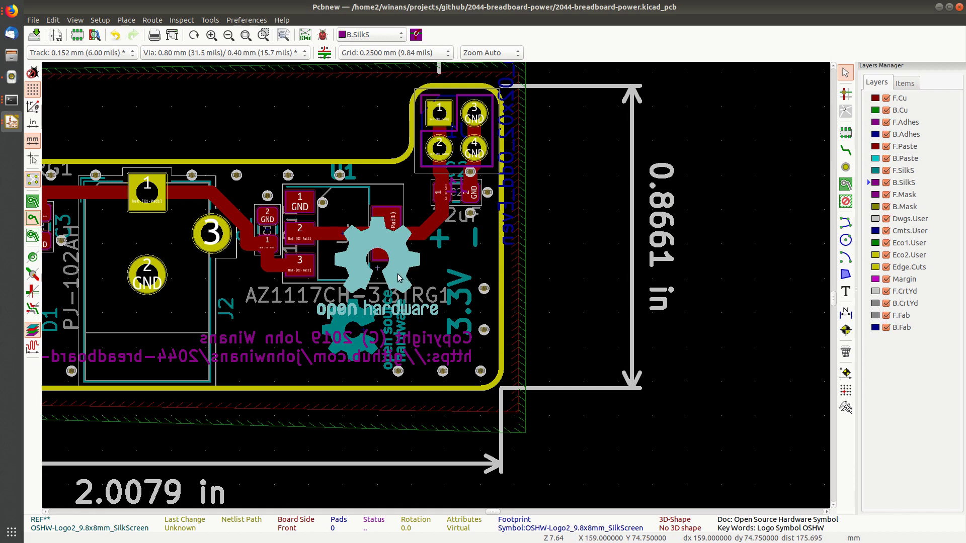
Flip the logo to the back side, show zone fills again, and rotate it 180 degrees
{"action": "key", "text": "f"}
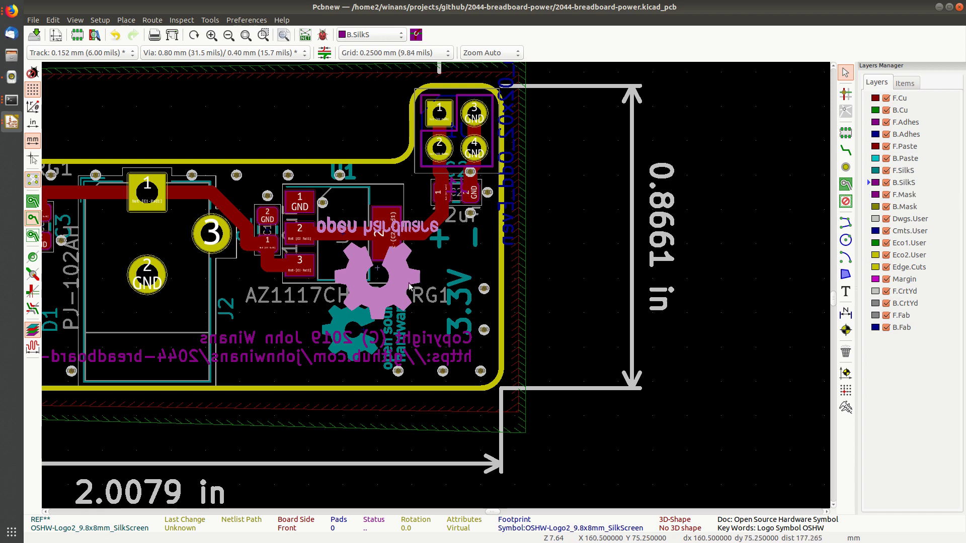
{"action": "left_click", "coordinate": [33, 203]}
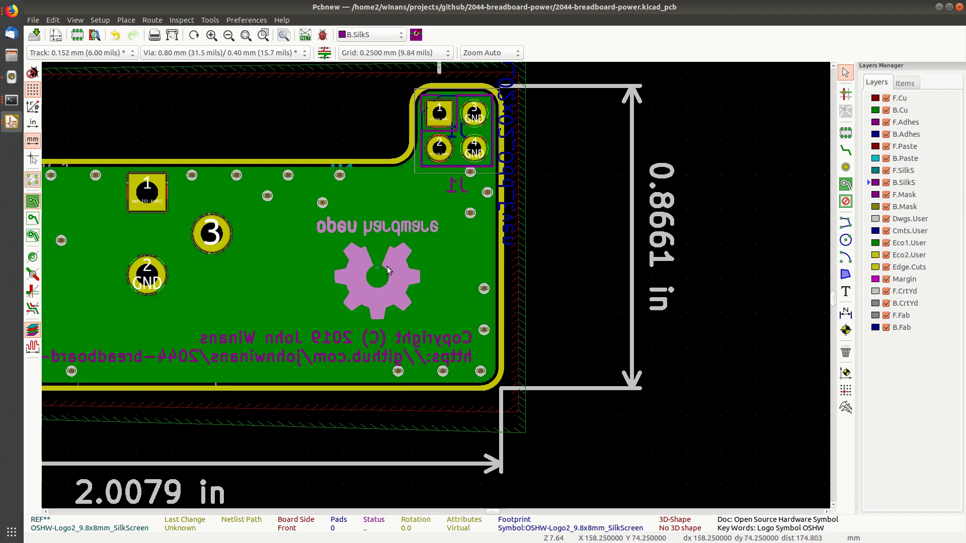
{"action": "key", "text": "r"}
{"action": "key", "text": "r"}
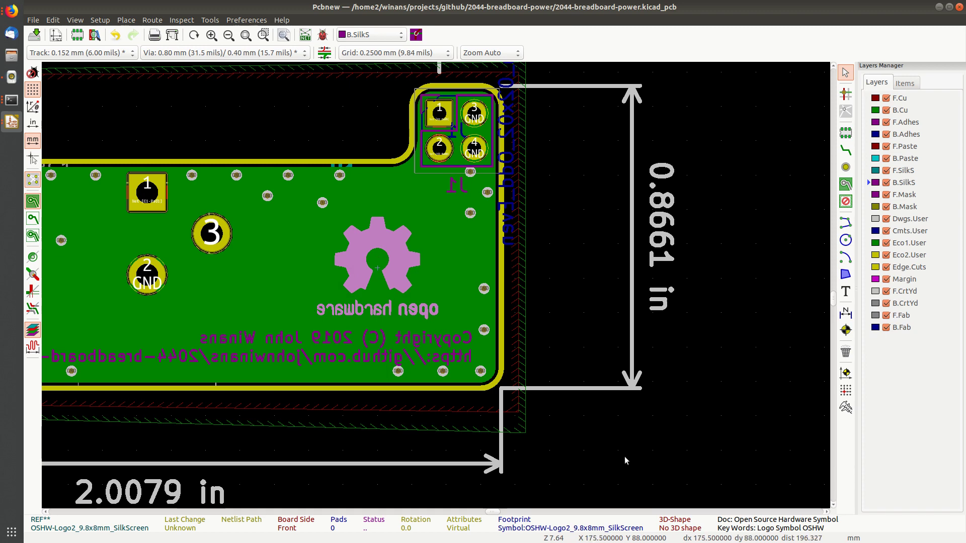
{"action": "left_click", "coordinate": [625, 460]}
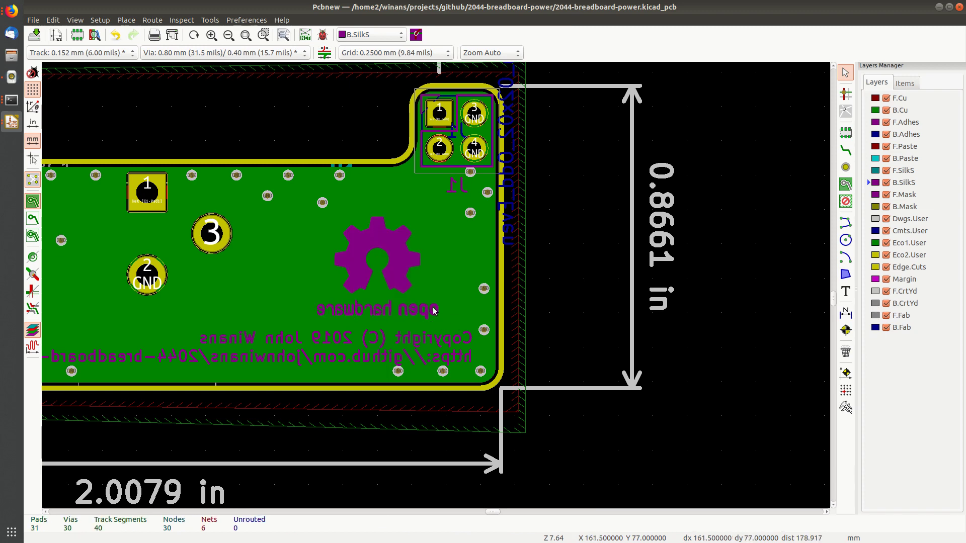
Move the OSHW logo to sit just above the copyright text
{"action": "middle_click_drag", "start_coordinate": [405, 315], "coordinate": [537, 296]}
{"action": "left_click", "coordinate": [538, 252]}
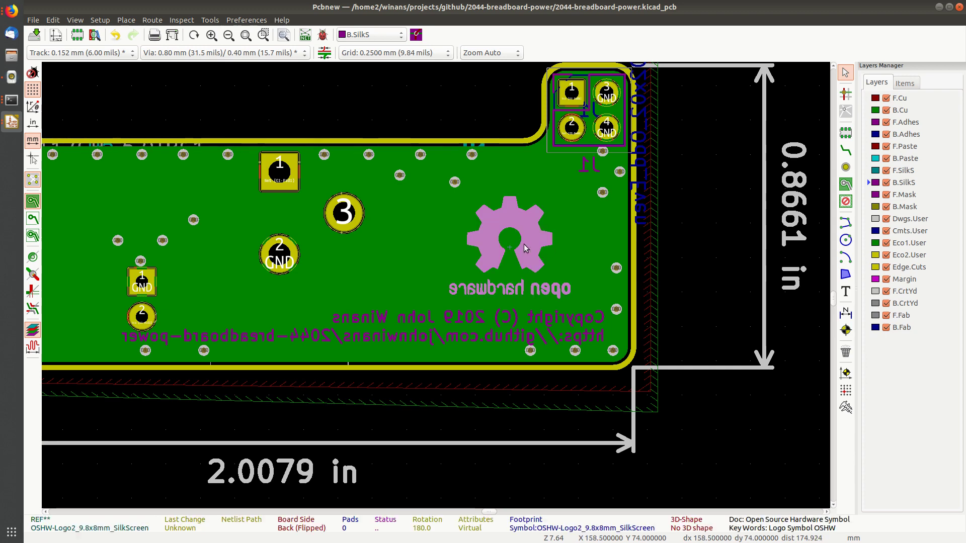
{"action": "key", "text": "m"}
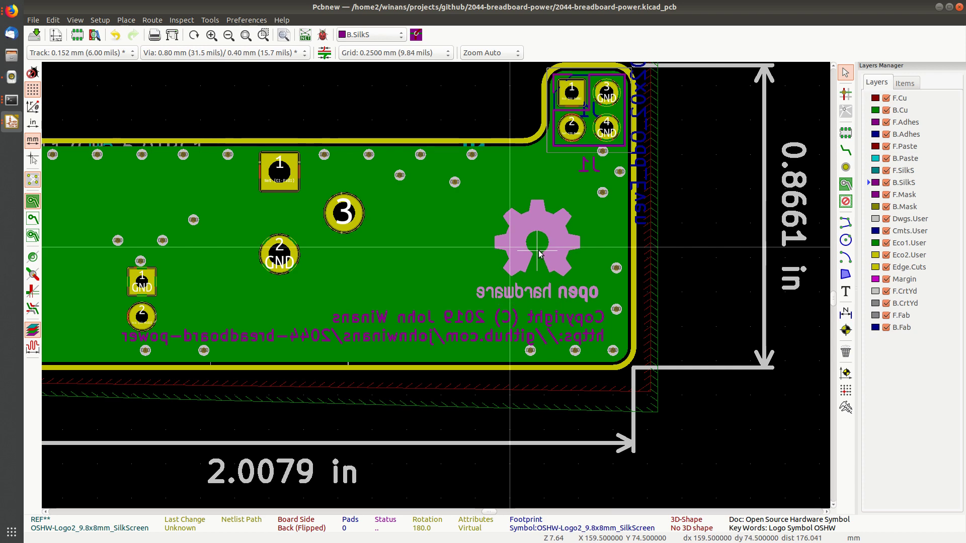
{"action": "left_click", "coordinate": [541, 247]}
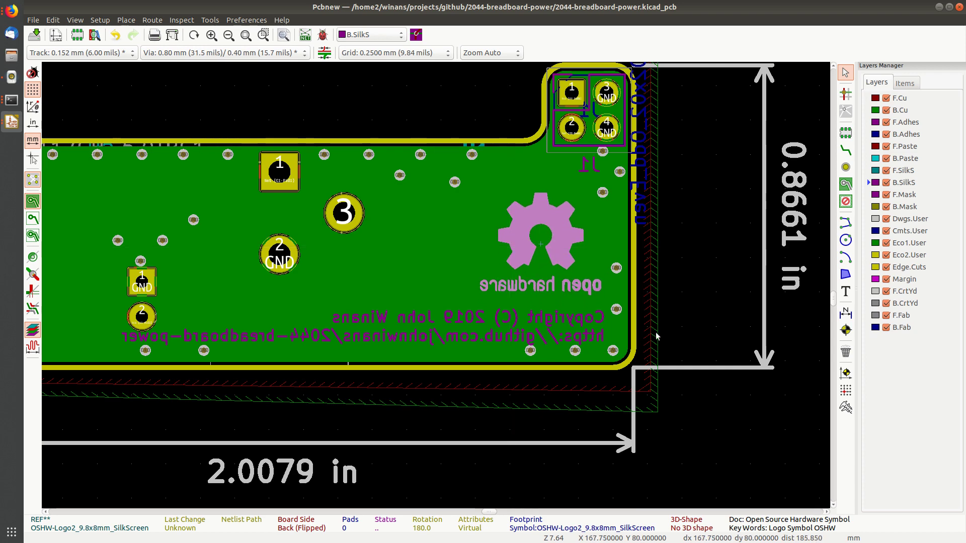
{"action": "left_click", "coordinate": [725, 412]}
Select the back-side OSHW logo and delete it from the board
{"action": "left_click", "coordinate": [903, 171]}
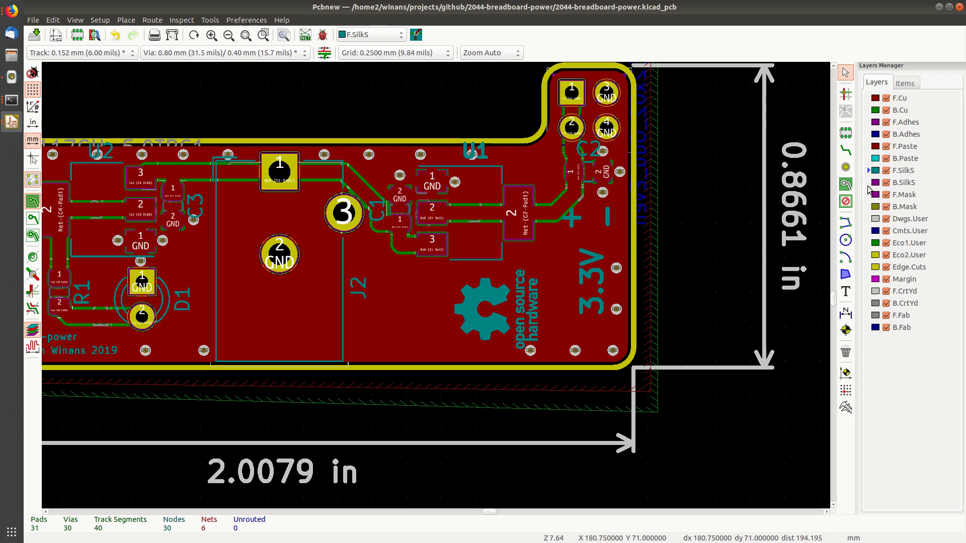
{"action": "key", "text": "Down"}
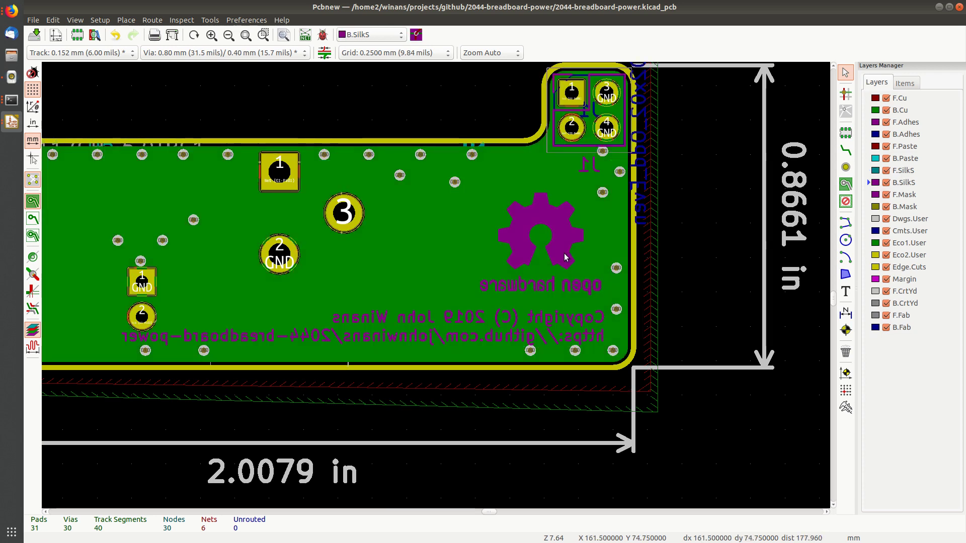
{"action": "left_click", "coordinate": [565, 265]}
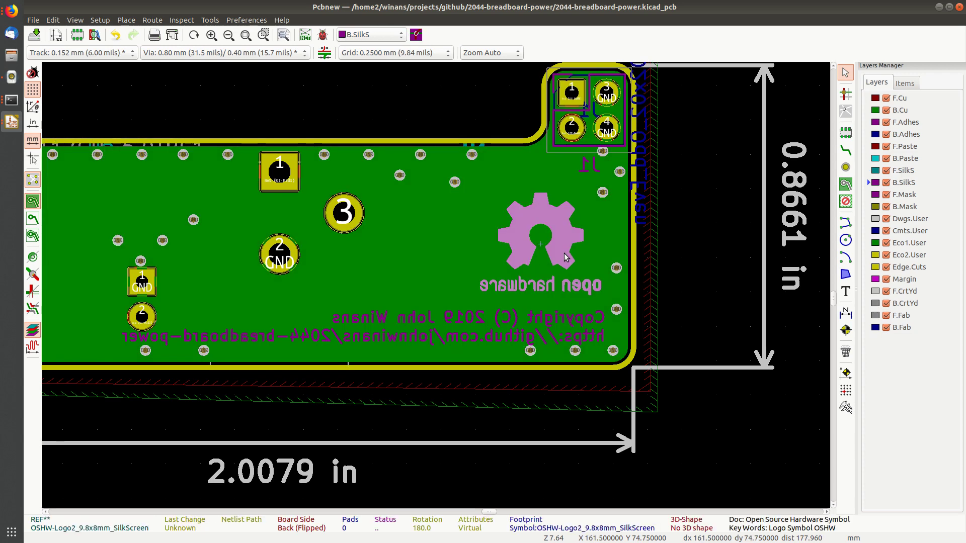
{"action": "key", "text": "Delete"}
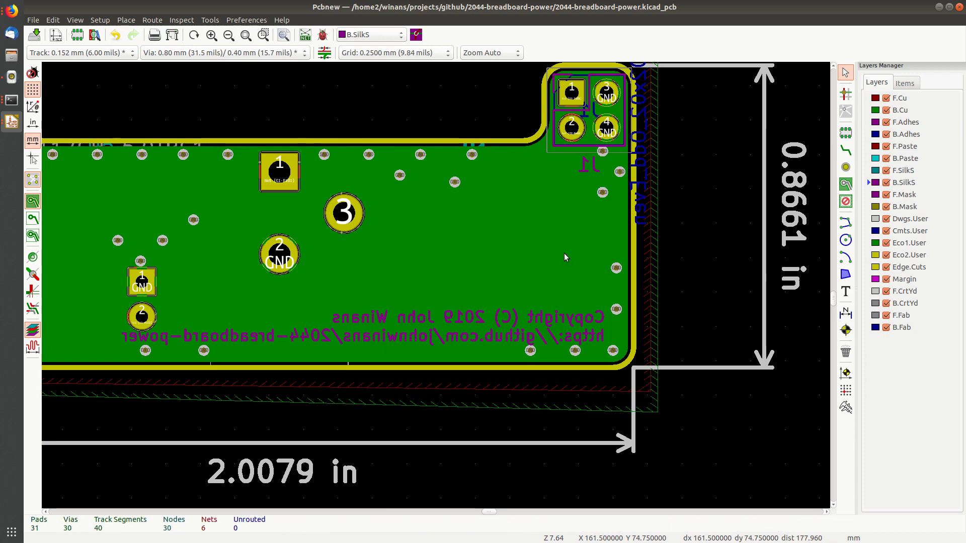
{"action": "left_click", "coordinate": [846, 132]}
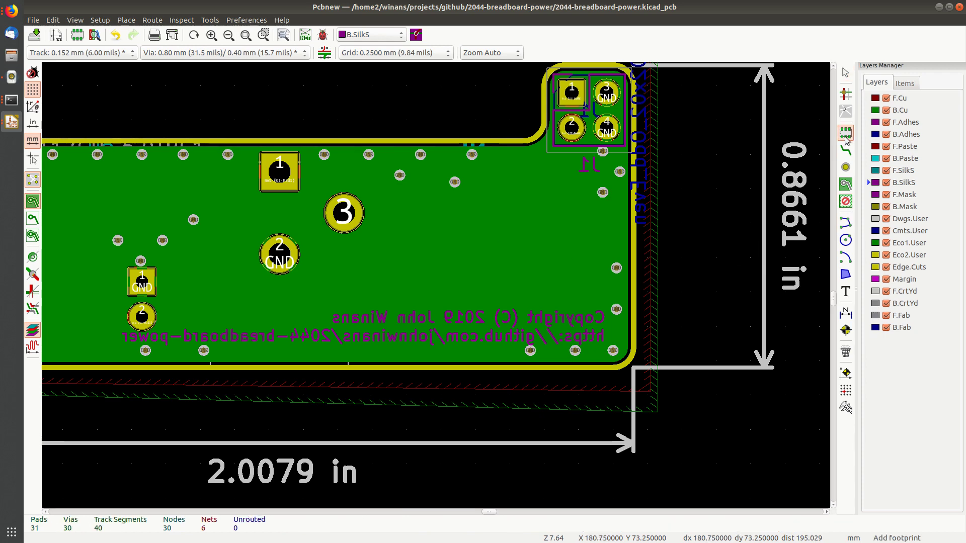
Pick OSHW-Symbol_13.4x12mm_SilkScreen from the 'oshw'-filtered list, then cancel its placement
{"action": "left_click", "coordinate": [512, 252]}
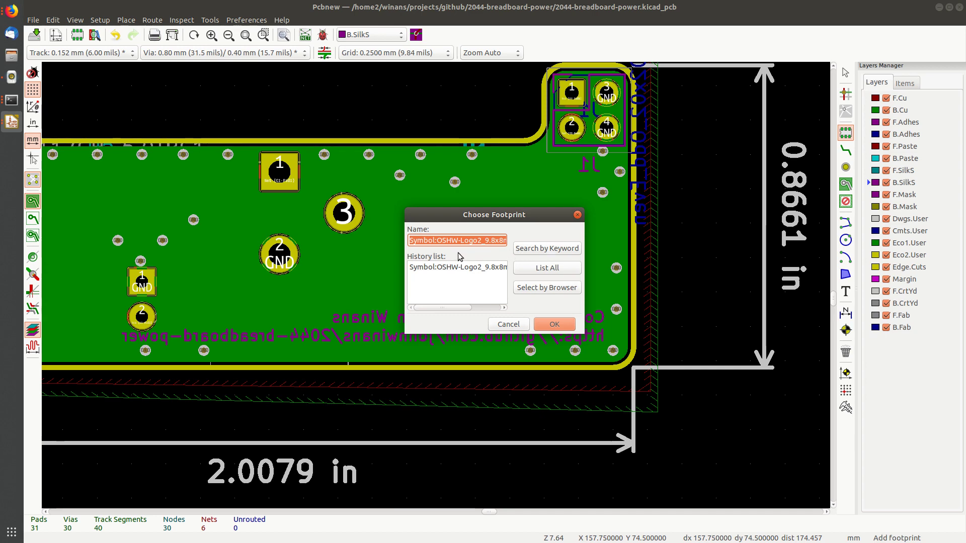
{"action": "left_click", "coordinate": [534, 269]}
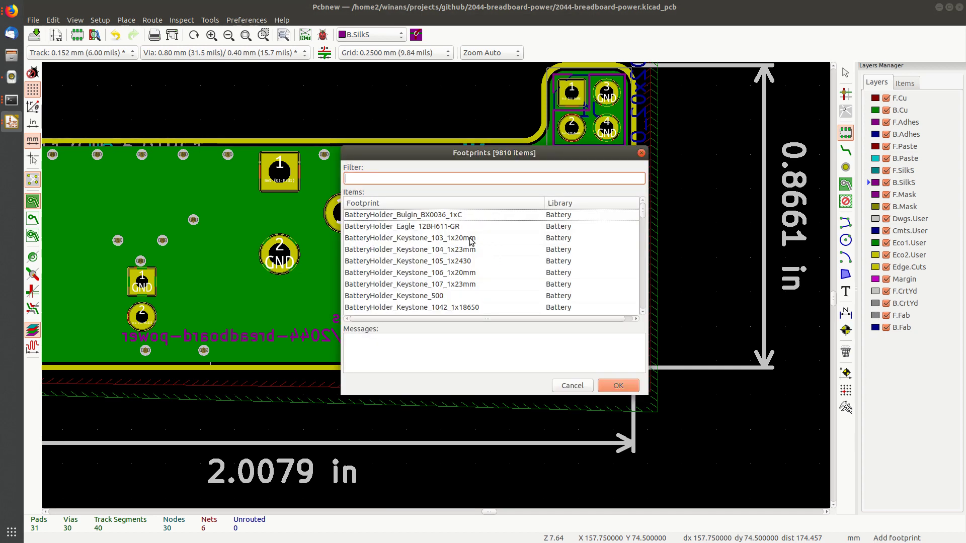
{"action": "type", "text": "oshw"}
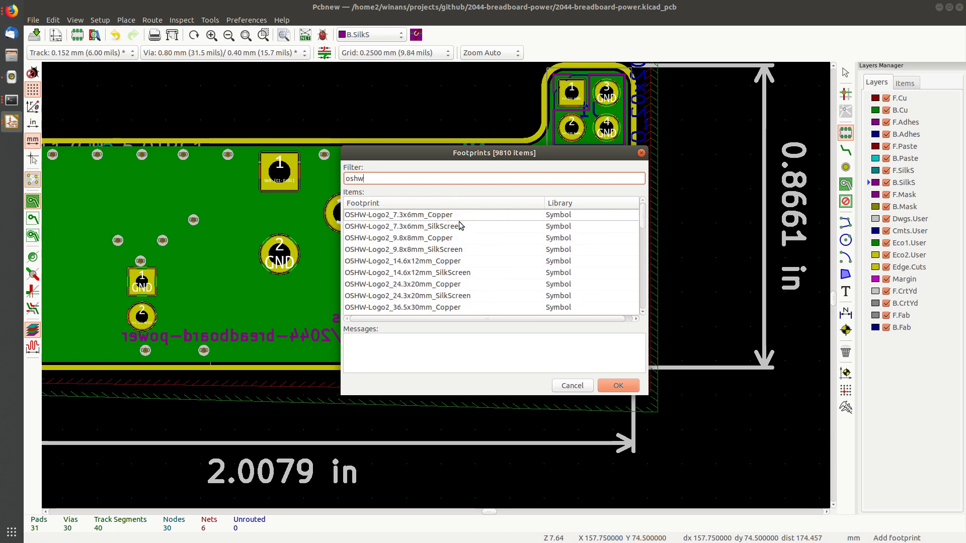
{"action": "scroll", "coordinate": [429, 234], "scroll_direction": "down", "scroll_amount": 4}
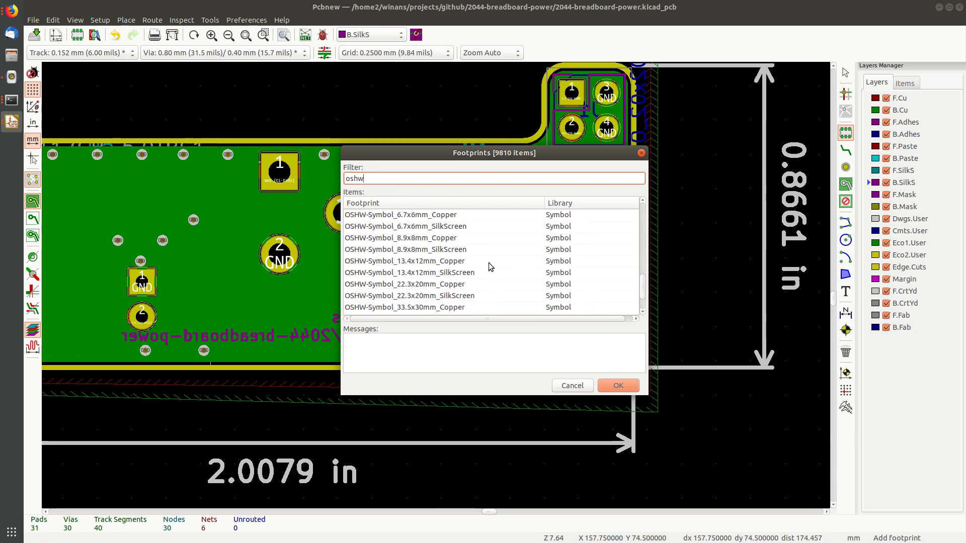
{"action": "scroll", "coordinate": [490, 267], "scroll_direction": "down", "scroll_amount": 4}
{"action": "left_click", "coordinate": [468, 273]}
{"action": "left_click", "coordinate": [618, 386]}
{"action": "key", "text": "Escape"}
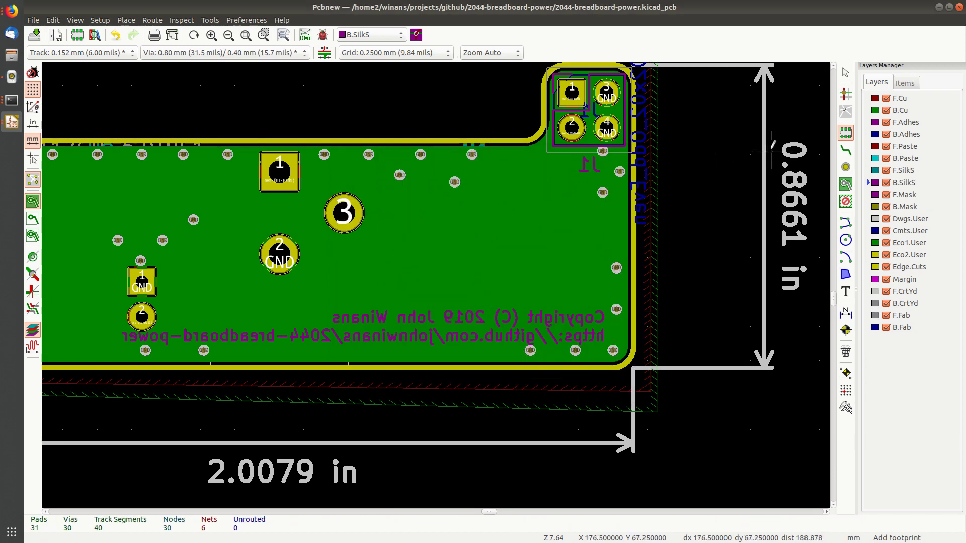
{"action": "left_click", "coordinate": [846, 132]}
Choose OSHW-Logo_11.4x12mm_SilkScreen from the 'oshw' footprint list, then cancel placing it
{"action": "left_click", "coordinate": [612, 226]}
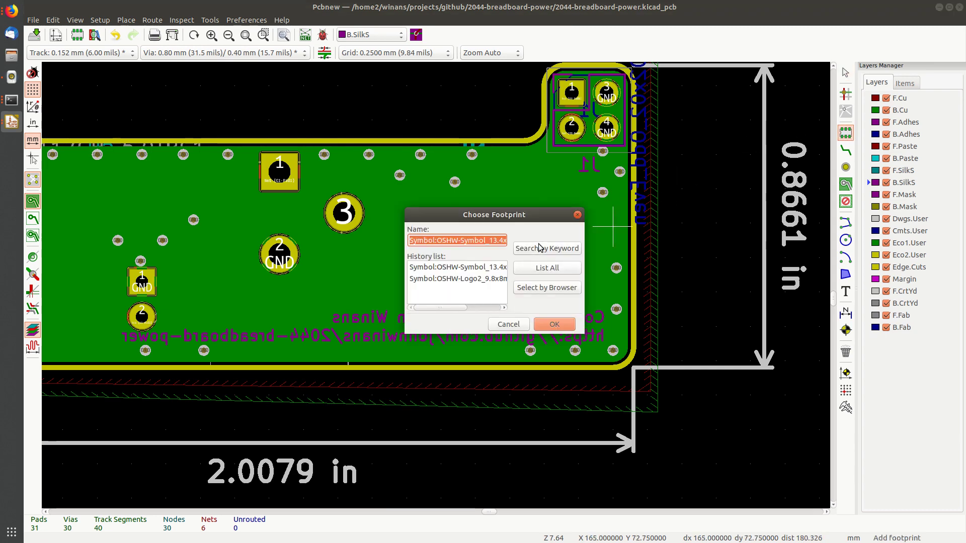
{"action": "left_click", "coordinate": [540, 269]}
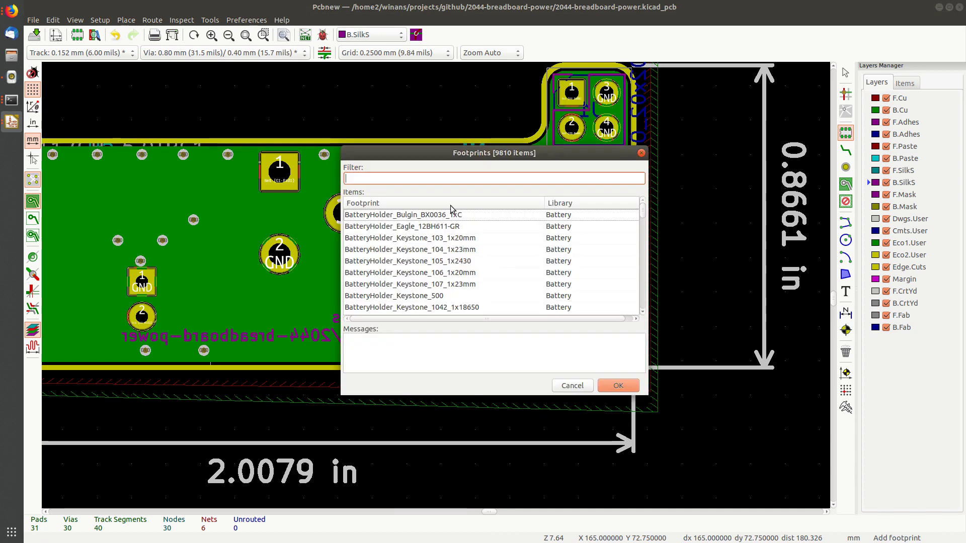
{"action": "type", "text": "oshw"}
{"action": "scroll", "coordinate": [473, 232], "scroll_direction": "down", "scroll_amount": 10}
{"action": "scroll", "coordinate": [474, 237], "scroll_direction": "up", "scroll_amount": 5}
{"action": "scroll", "coordinate": [476, 238], "scroll_direction": "down", "scroll_amount": 3}
{"action": "scroll", "coordinate": [476, 241], "scroll_direction": "up", "scroll_amount": 8}
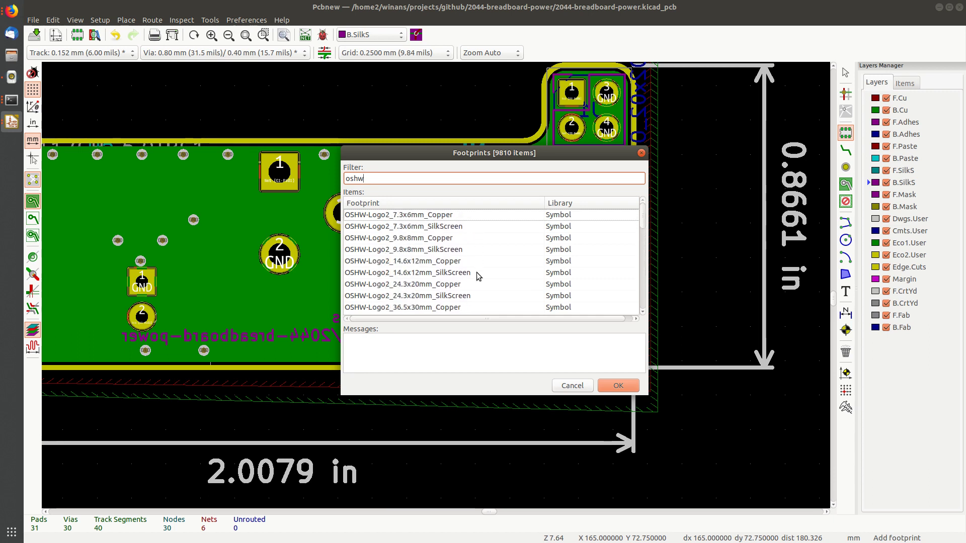
{"action": "scroll", "coordinate": [476, 273], "scroll_direction": "down", "scroll_amount": 3}
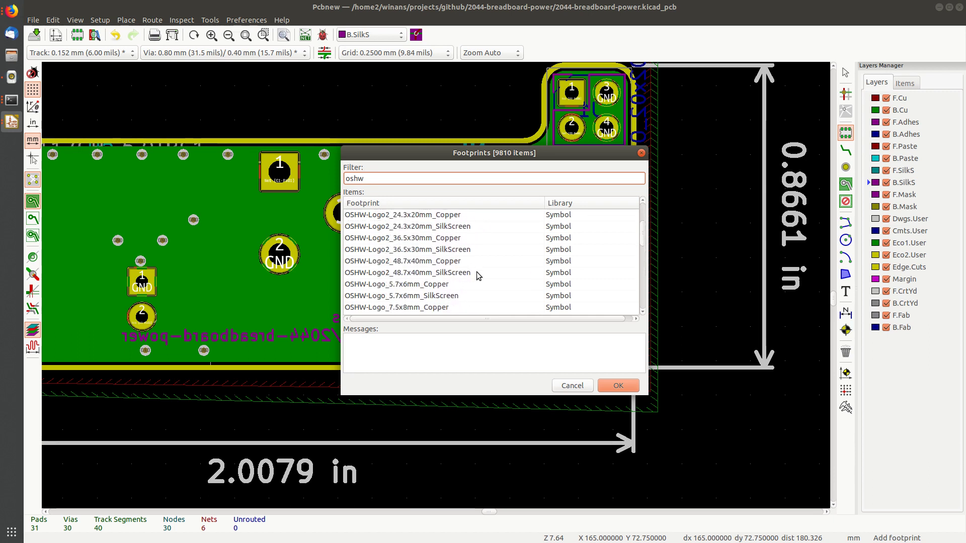
{"action": "scroll", "coordinate": [429, 230], "scroll_direction": "up", "scroll_amount": 1}
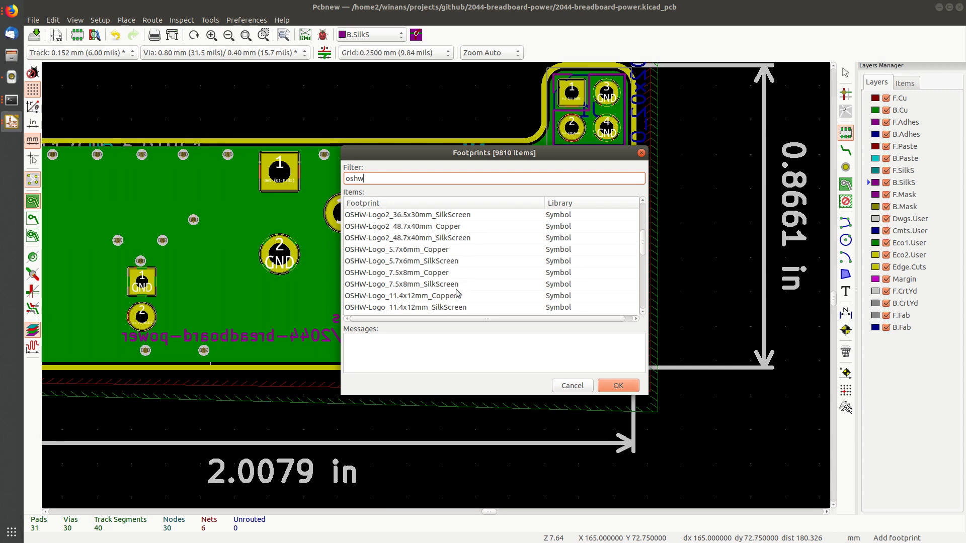
{"action": "scroll", "coordinate": [459, 292], "scroll_direction": "down", "scroll_amount": 1}
{"action": "left_click", "coordinate": [469, 274]}
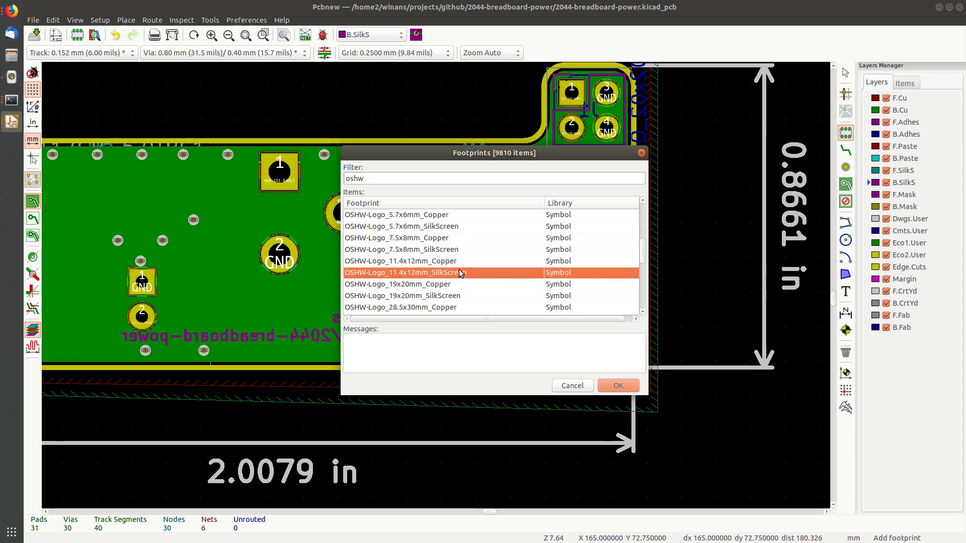
{"action": "left_click", "coordinate": [618, 386]}
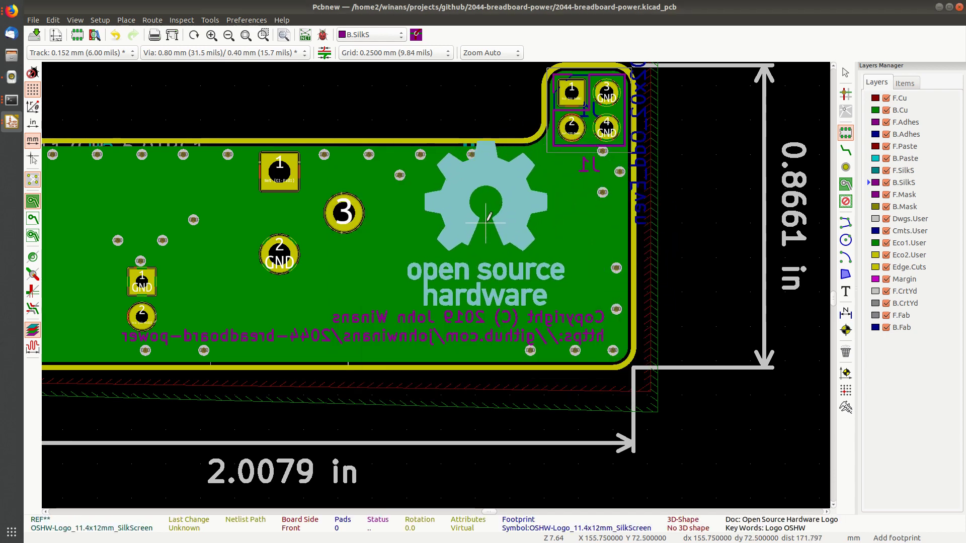
{"action": "key", "text": "Escape"}
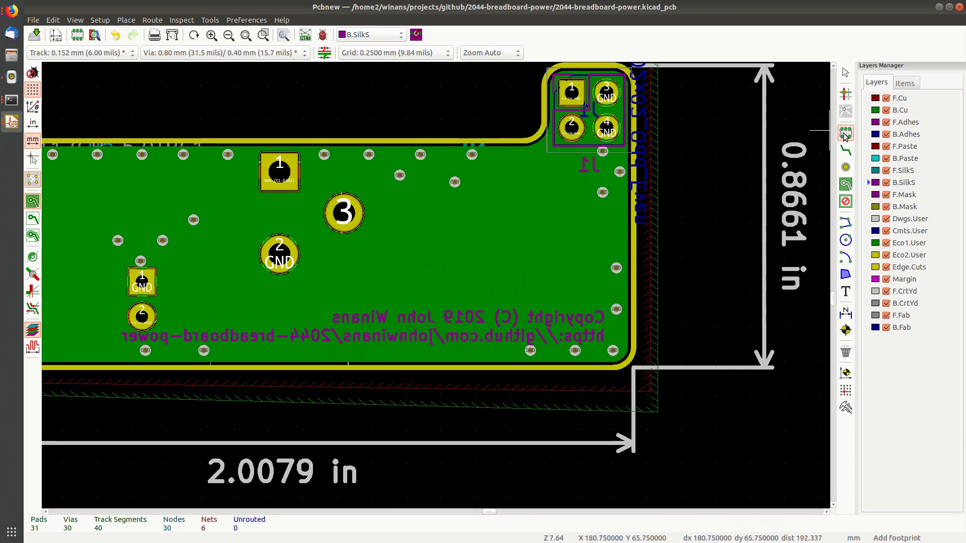
Pick OSHW-Logo_7.5x8mm_SilkScreen from the 'oshw'-filtered footprint list and confirm it
{"action": "left_click", "coordinate": [513, 222]}
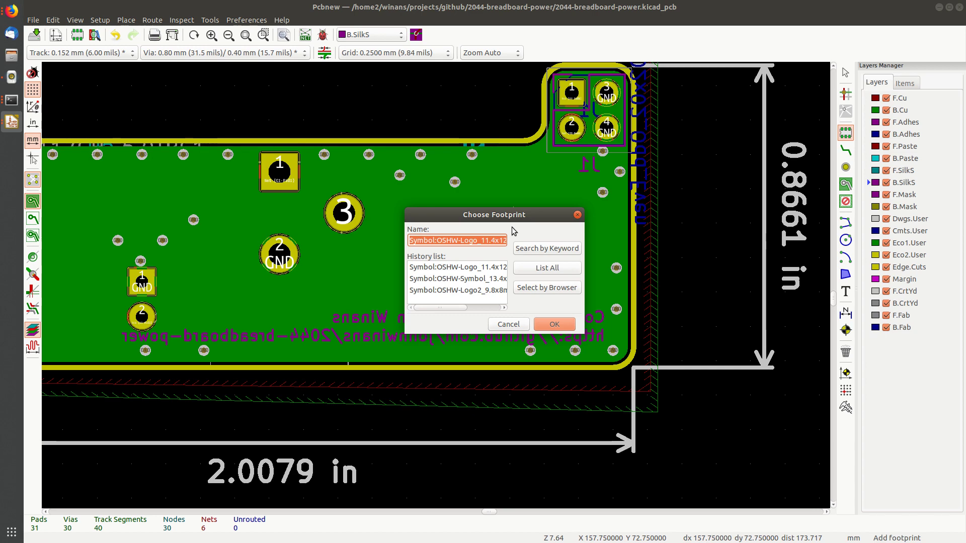
{"action": "left_click", "coordinate": [562, 268]}
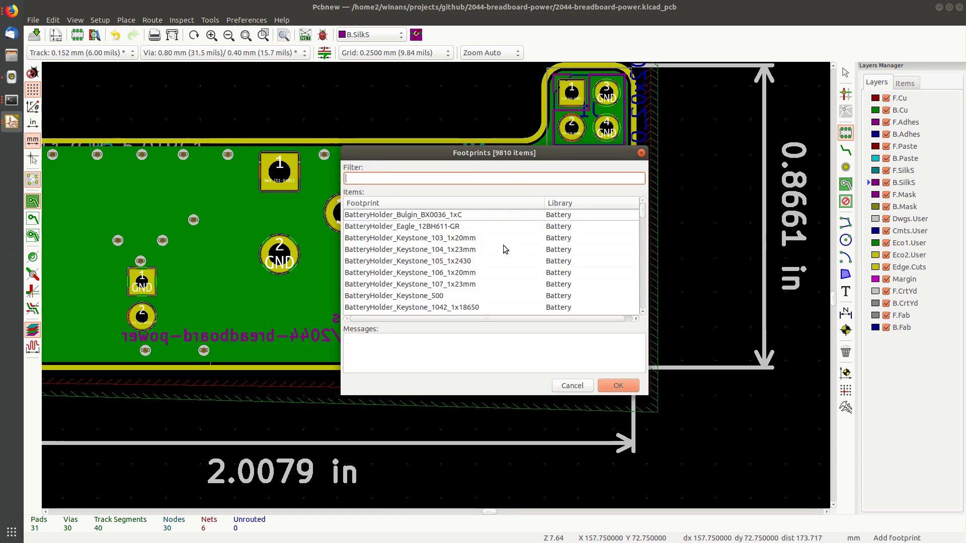
{"action": "type", "text": "oshw"}
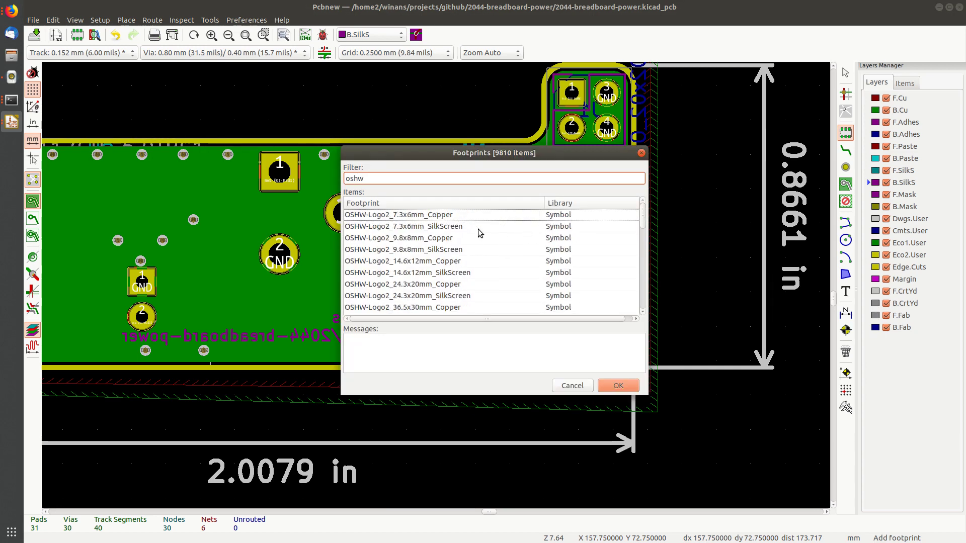
{"action": "scroll", "coordinate": [463, 272], "scroll_direction": "down", "scroll_amount": 3}
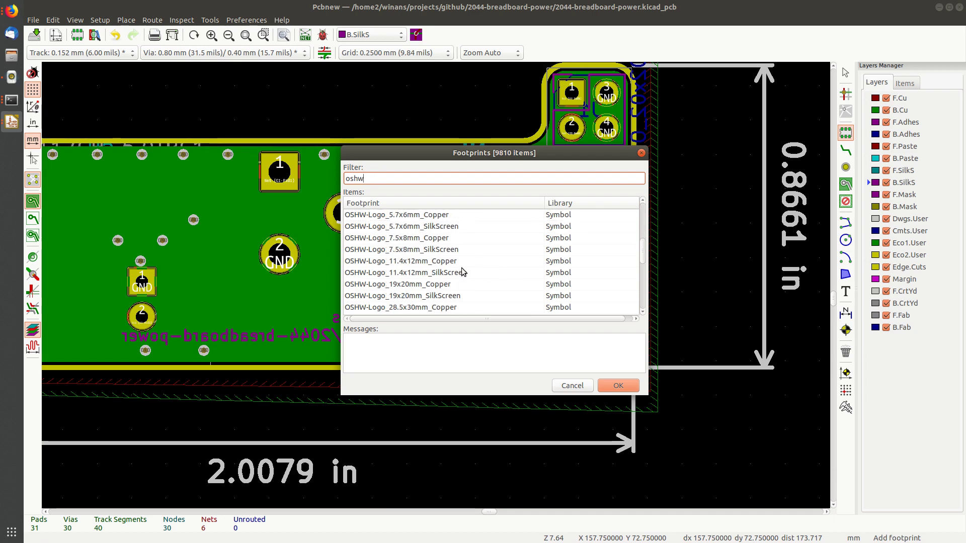
{"action": "left_click", "coordinate": [449, 250]}
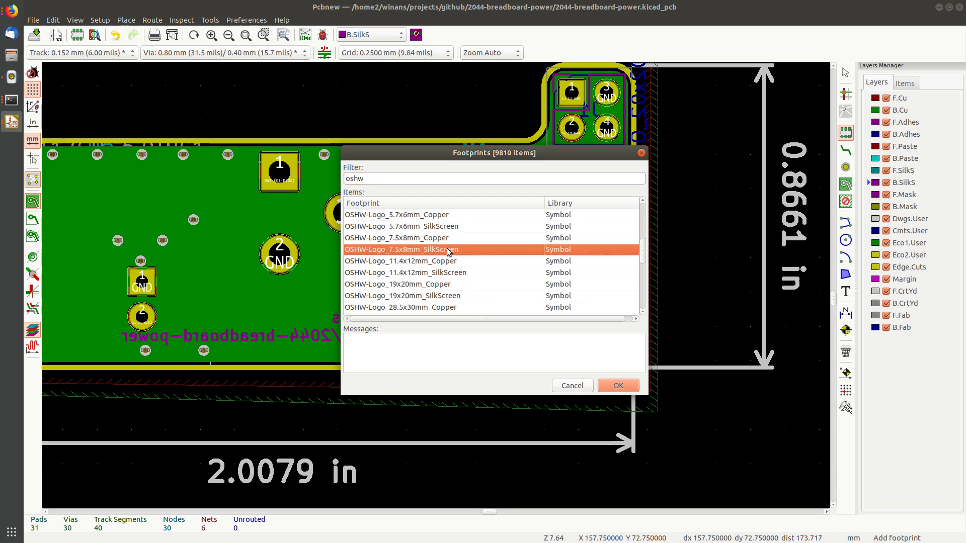
{"action": "left_click", "coordinate": [618, 383]}
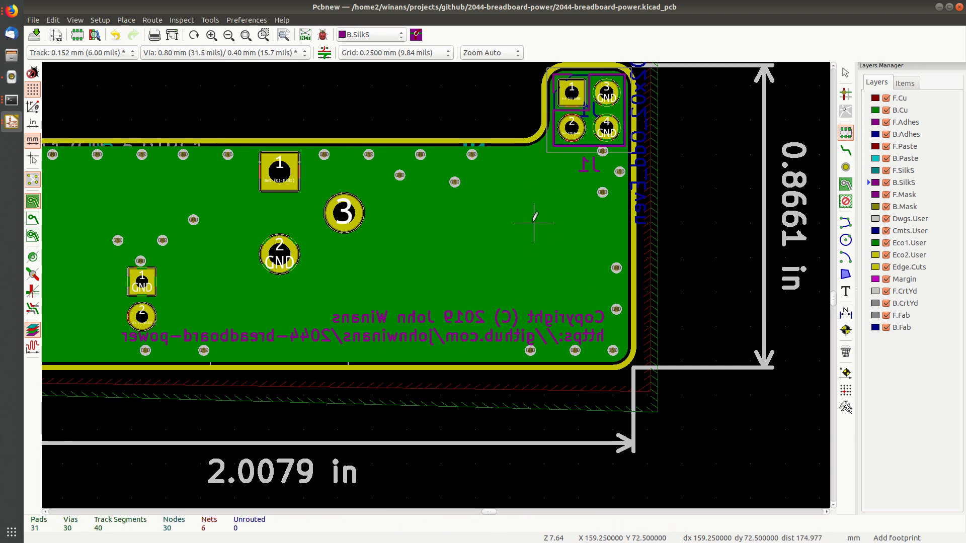
{"action": "key", "text": "Escape"}
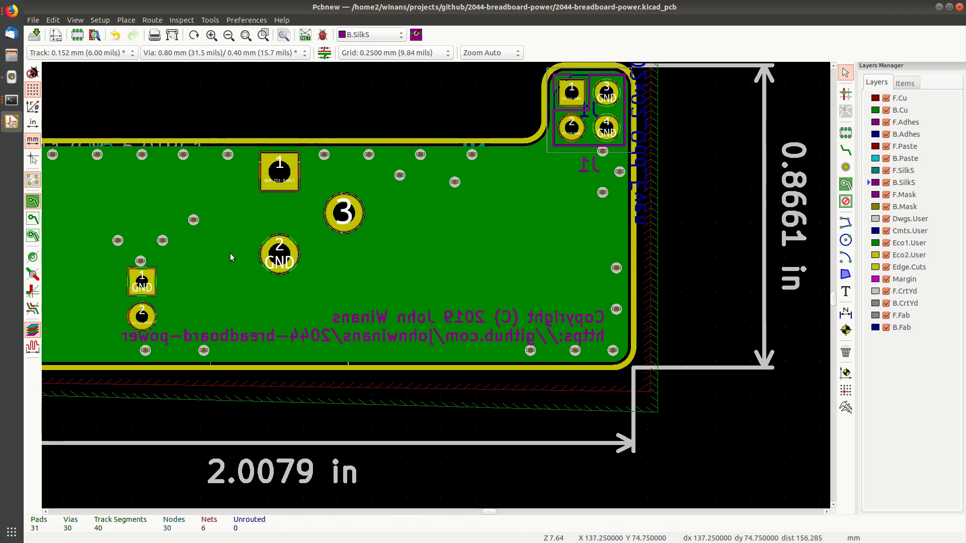
Flip the OSHW logo to the back silkscreen, rotate it caption-below, and save the board
{"action": "left_click", "coordinate": [903, 170]}
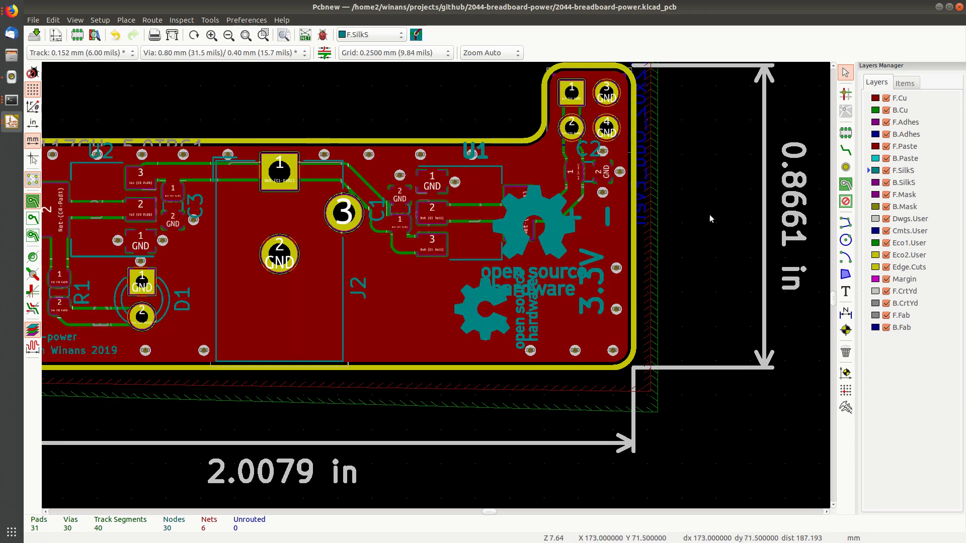
{"action": "left_click", "coordinate": [556, 247]}
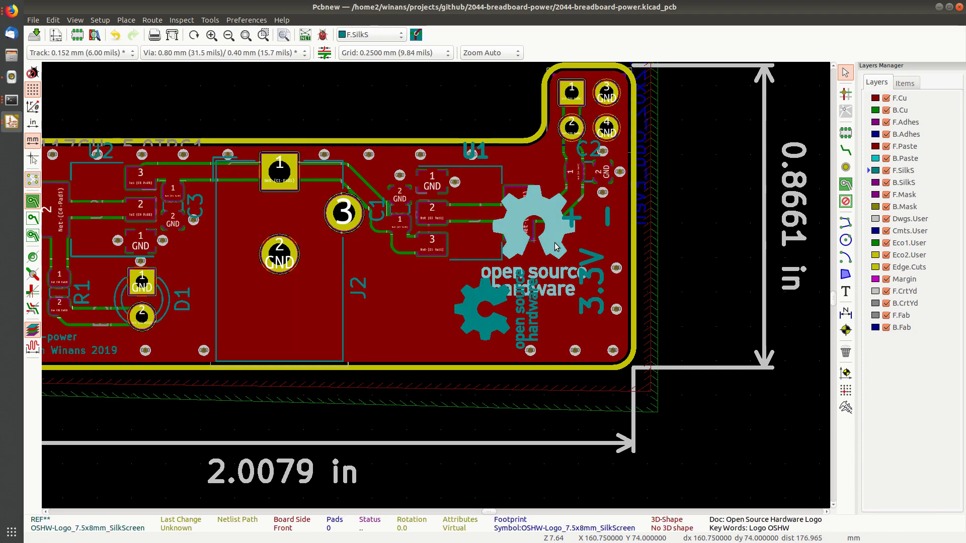
{"action": "key", "text": "f"}
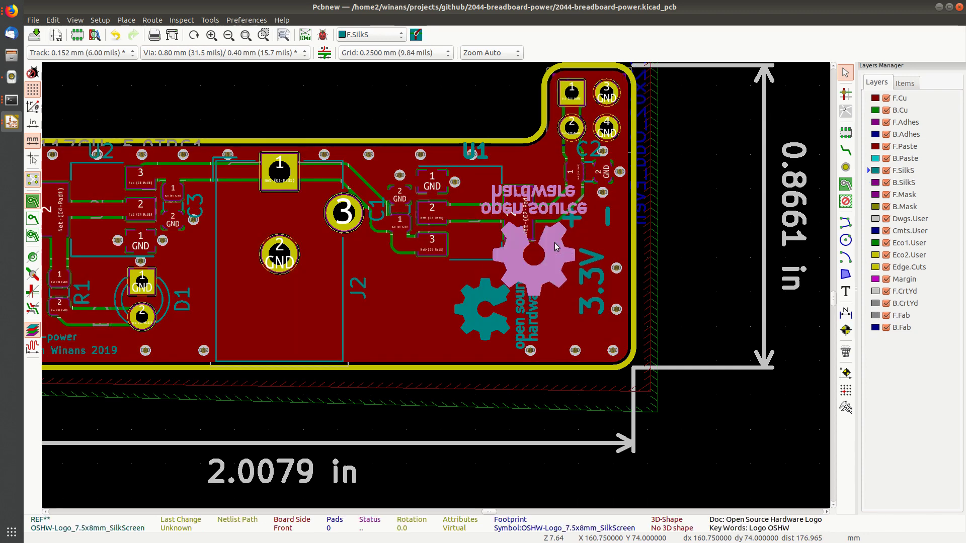
{"action": "left_click", "coordinate": [912, 183]}
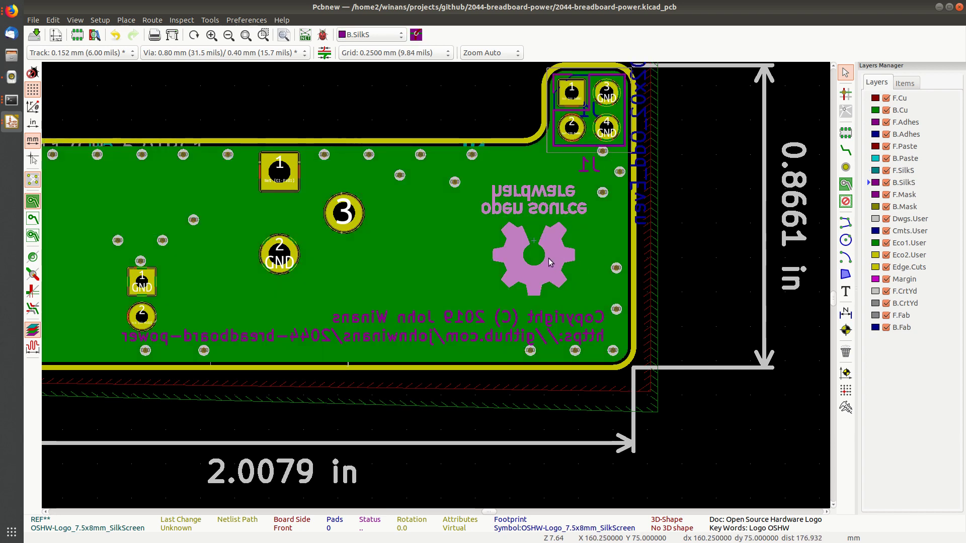
{"action": "key", "text": "r"}
{"action": "key", "text": "r"}
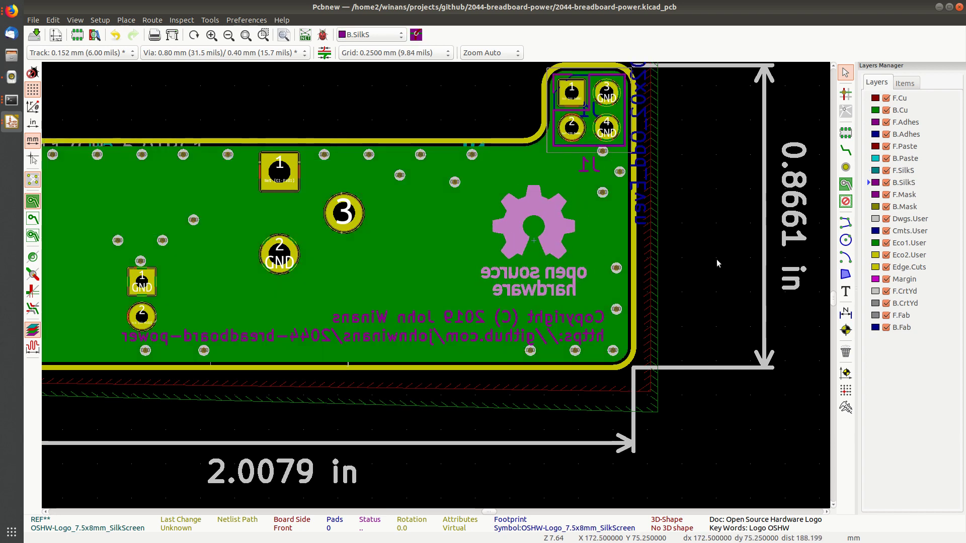
{"action": "left_click", "coordinate": [717, 258]}
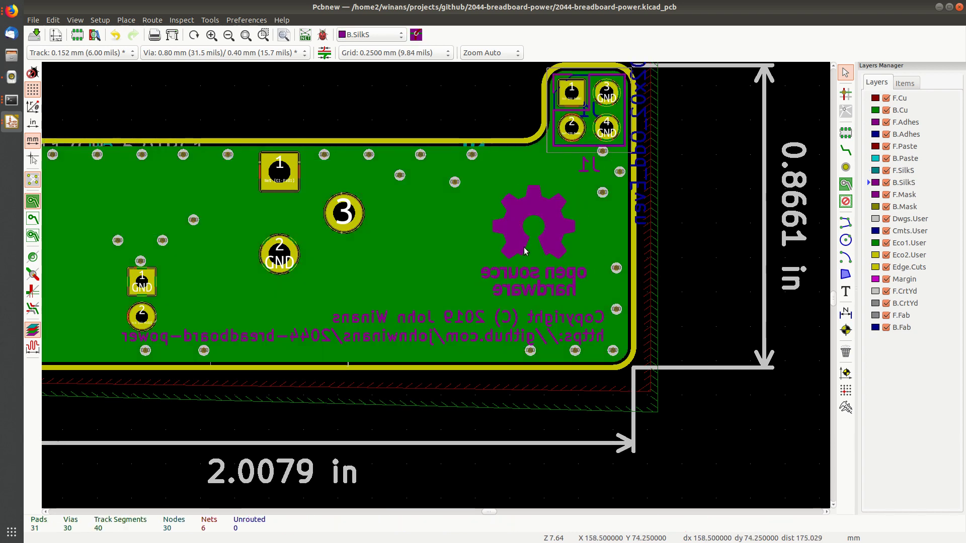
{"action": "key", "text": "ctrl+s"}
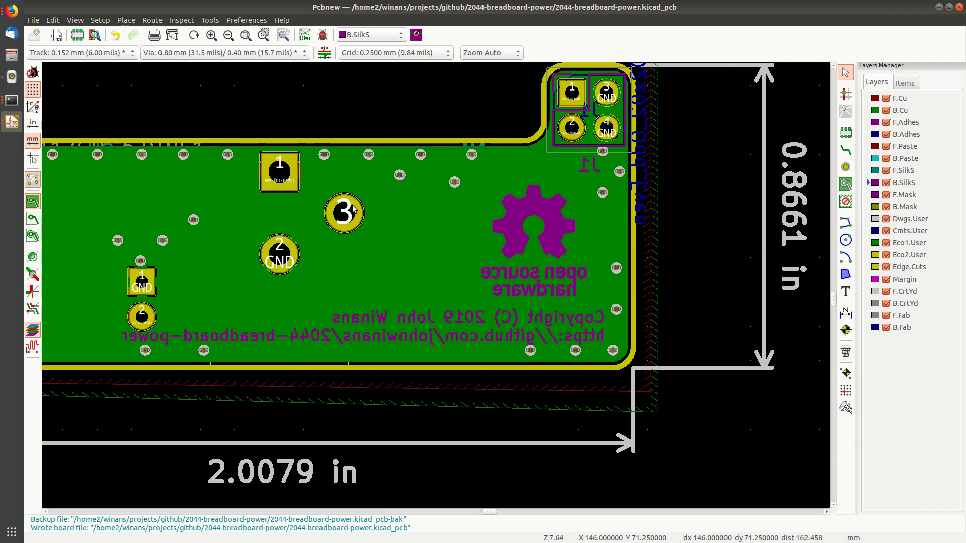
{"action": "key", "text": "alt+3"}
Orbit the 3D board to inspect its underside logo and copyright lines, then its top
{"action": "left_click_drag", "start_coordinate": [443, 293], "coordinate": [789, 276]}
{"action": "scroll", "coordinate": [424, 312], "scroll_direction": "up", "scroll_amount": 5}
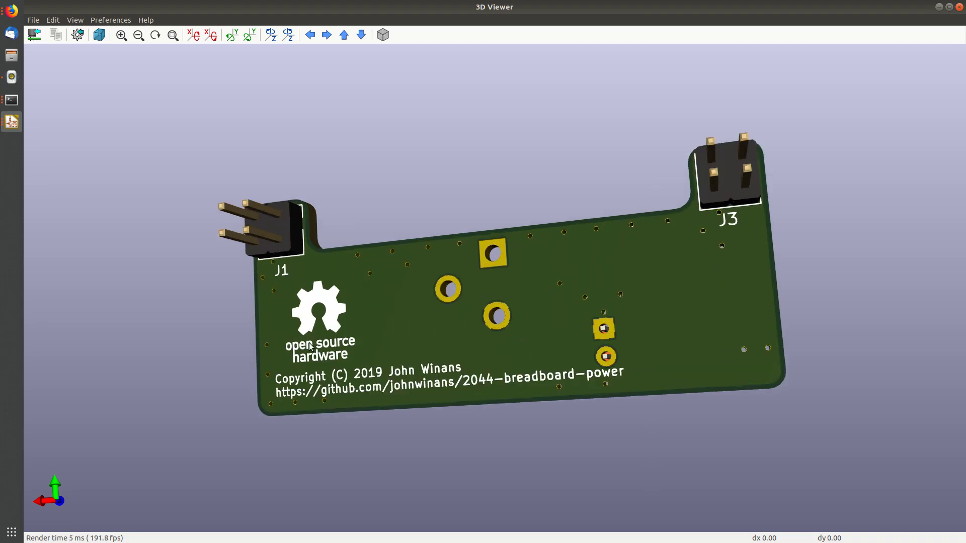
{"action": "left_click_drag", "start_coordinate": [424, 312], "coordinate": [401, 297]}
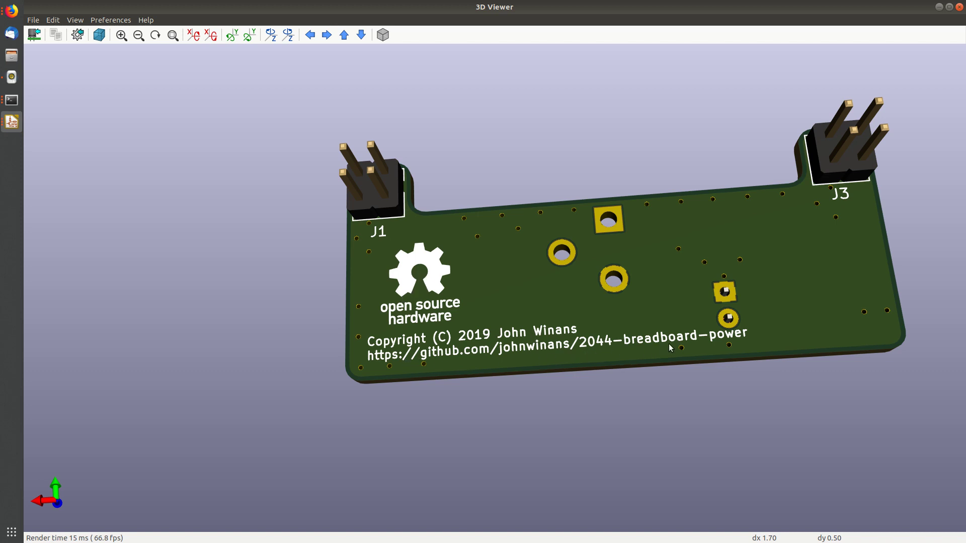
{"action": "left_click_drag", "start_coordinate": [834, 267], "coordinate": [401, 249]}
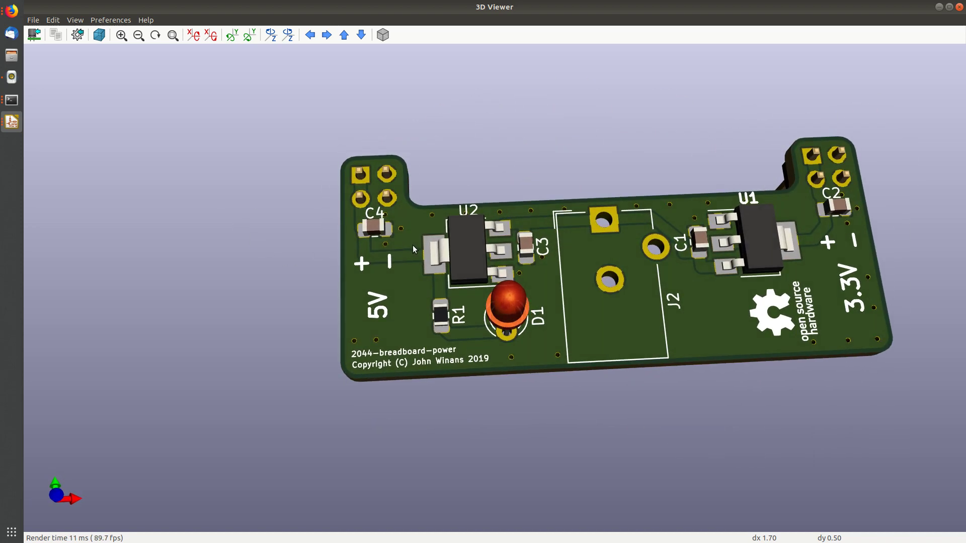
{"action": "key", "text": "alt+Tab"}
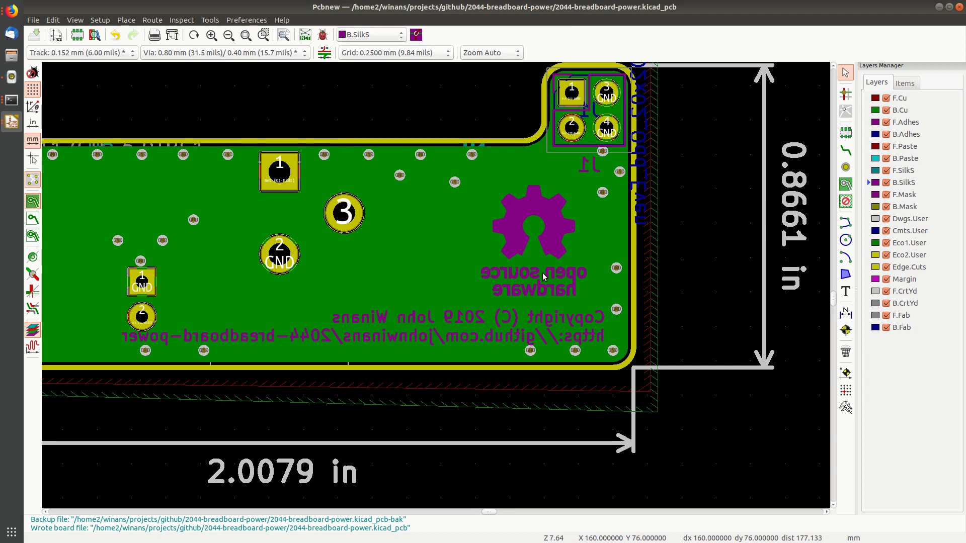
Nudge the OSHW logo slightly upward and save the board
{"action": "left_click", "coordinate": [535, 243]}
{"action": "left_click_drag", "start_coordinate": [535, 243], "coordinate": [539, 230]}
{"action": "key", "text": "Escape"}
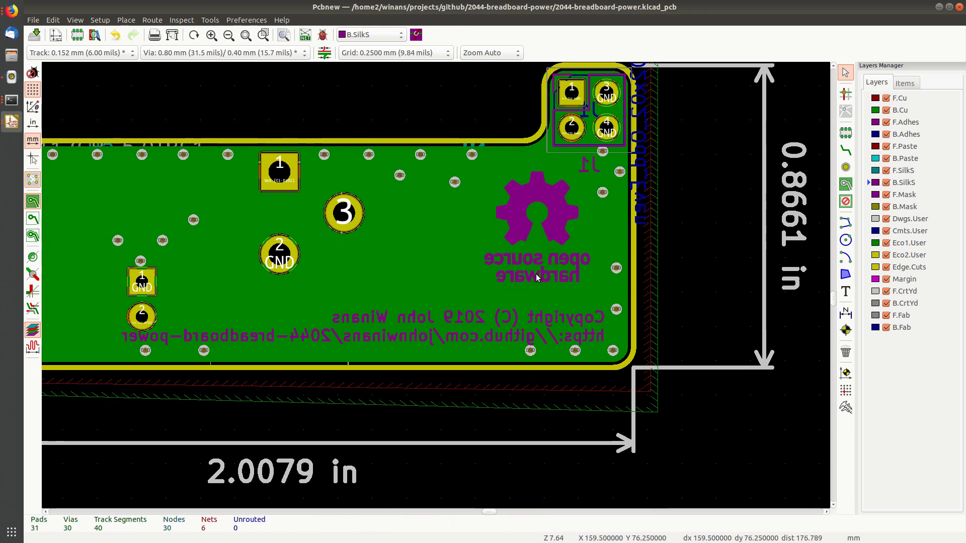
{"action": "key", "text": "ctrl+s"}
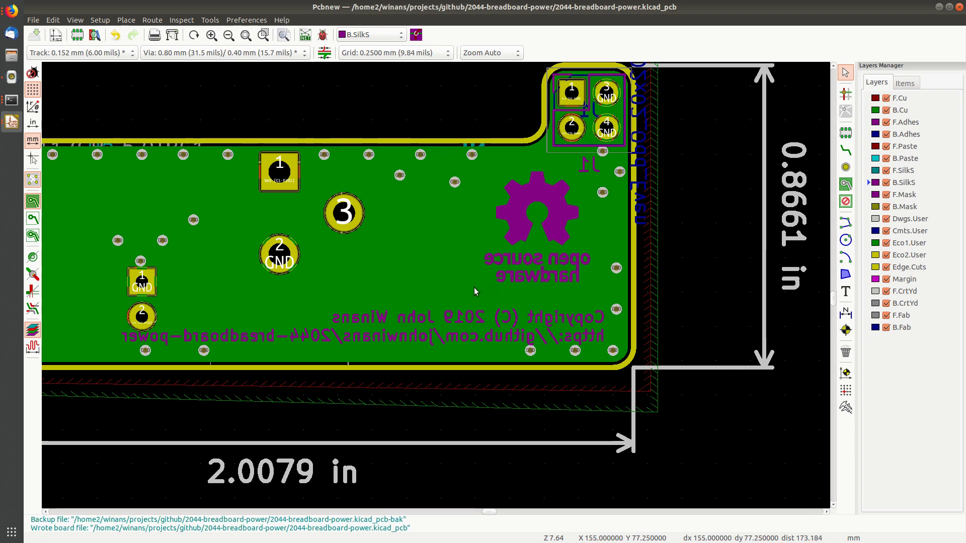
Recheck the underside logo and copyright in the 3D Viewer, then return to Pcbnew
{"action": "key", "text": "alt+3"}
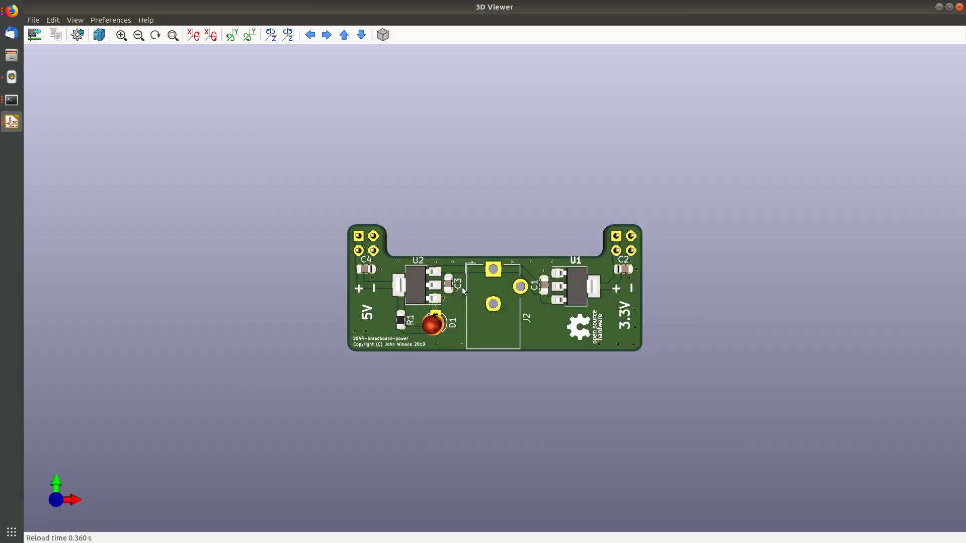
{"action": "left_click_drag", "start_coordinate": [377, 315], "coordinate": [385, 282]}
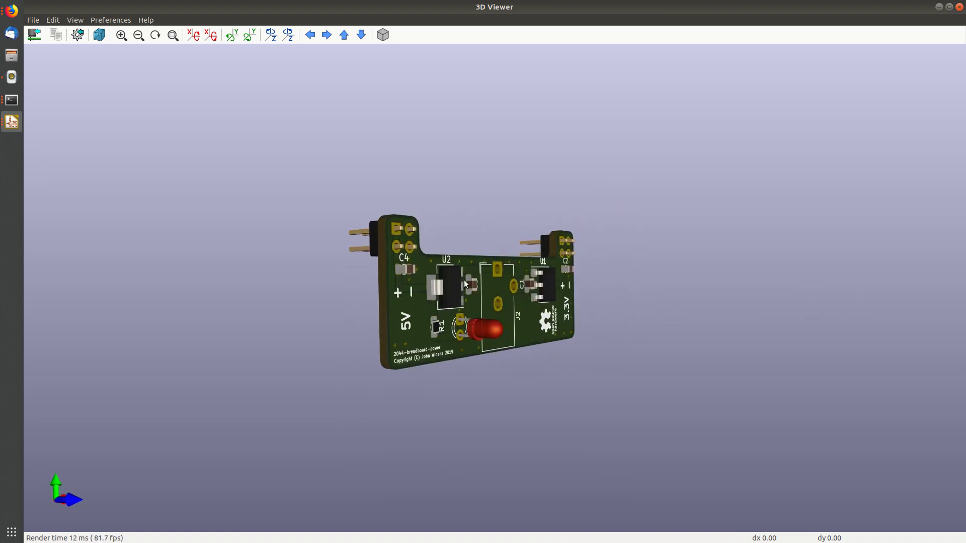
{"action": "key", "text": "alt+Tab"}
{"action": "scroll", "coordinate": [436, 285], "scroll_direction": "down", "scroll_amount": 3}
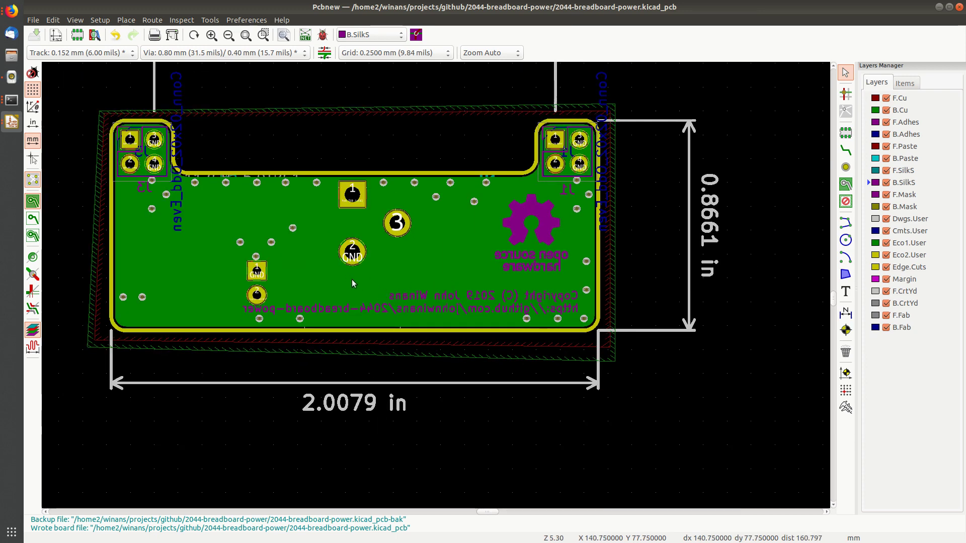
On the front silkscreen, change the title text to '2044-breadboard-power V1'
{"action": "left_click", "coordinate": [905, 171]}
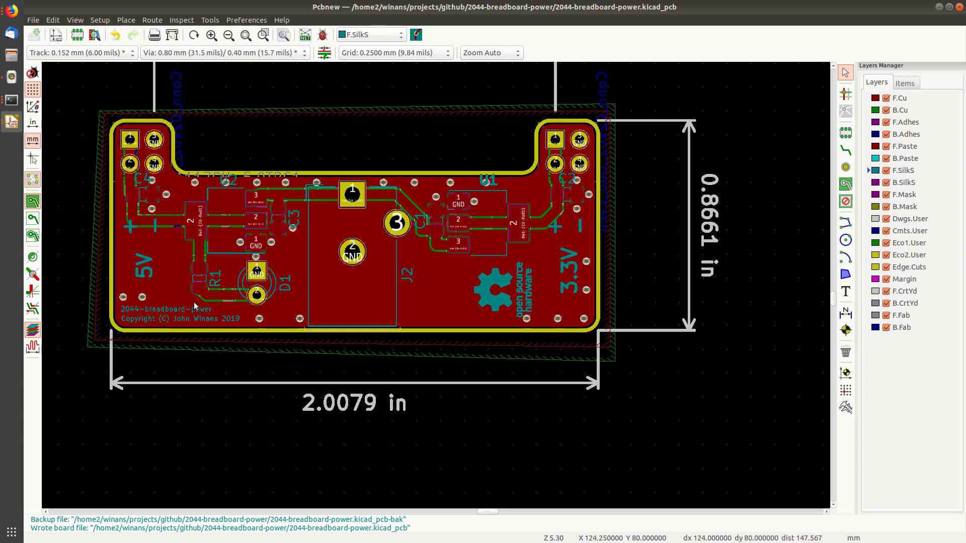
{"action": "scroll", "coordinate": [196, 306], "scroll_direction": "up", "scroll_amount": 2}
{"action": "left_click", "coordinate": [417, 299]}
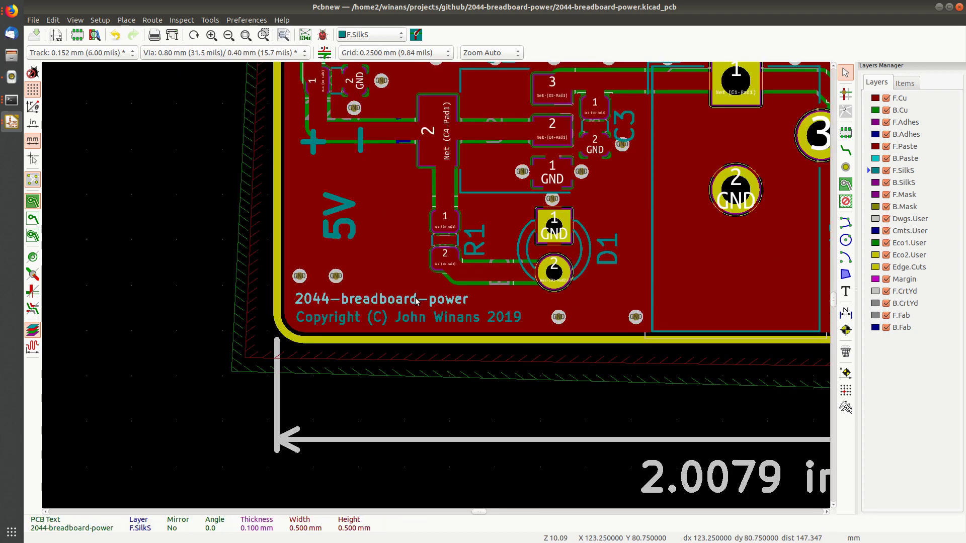
{"action": "double_click", "coordinate": [417, 299]}
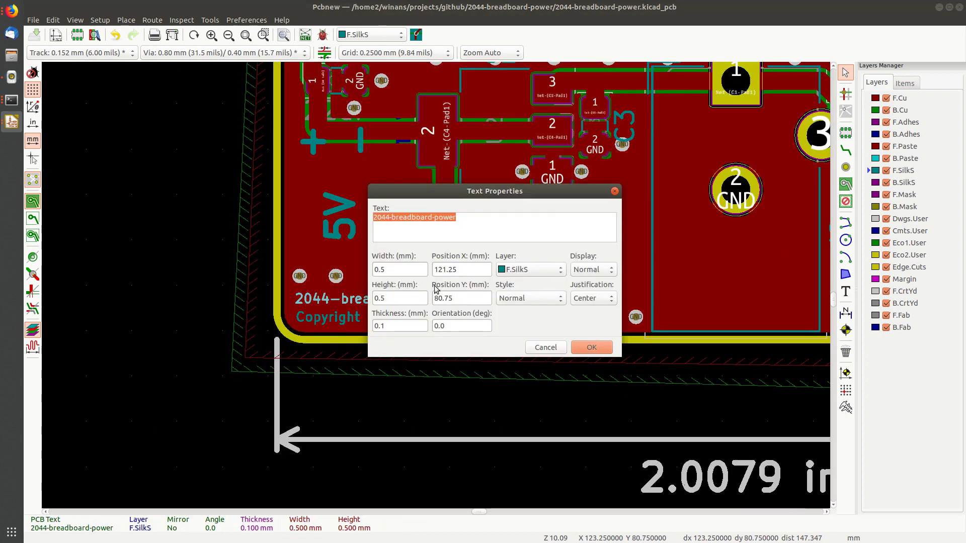
{"action": "left_click", "coordinate": [499, 214]}
{"action": "type", "text": "V1"}
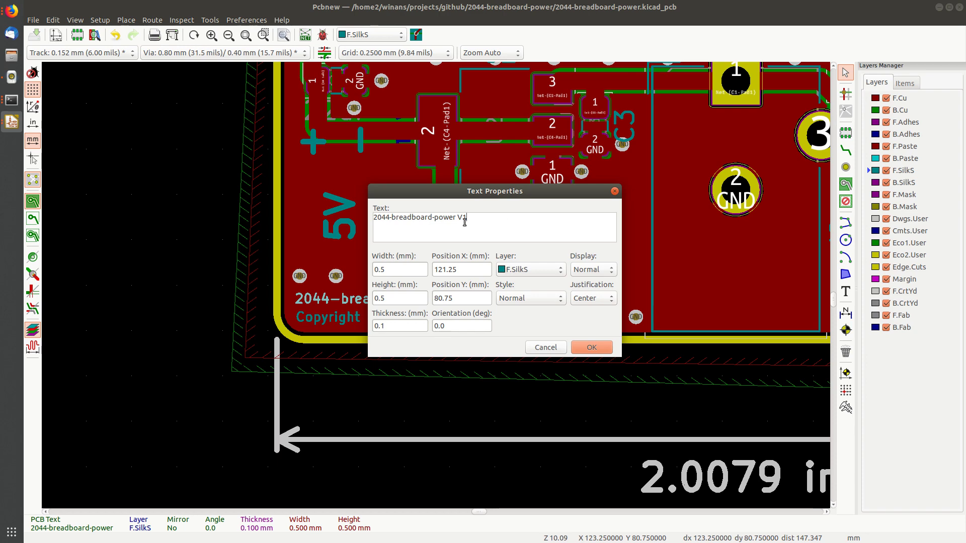
{"action": "left_click", "coordinate": [591, 347]}
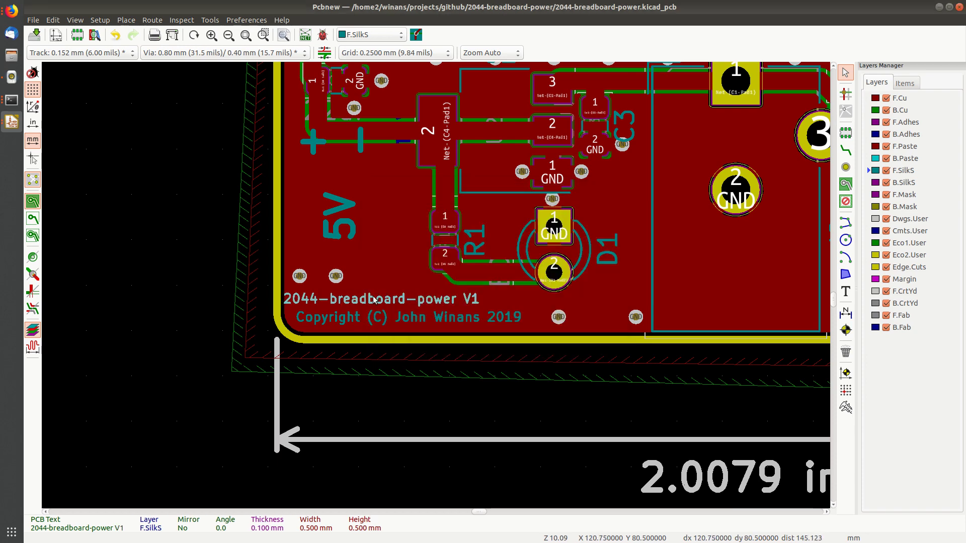
Left-justify the title text, then cancel its move so it stays above the copyright
{"action": "double_click", "coordinate": [400, 300]}
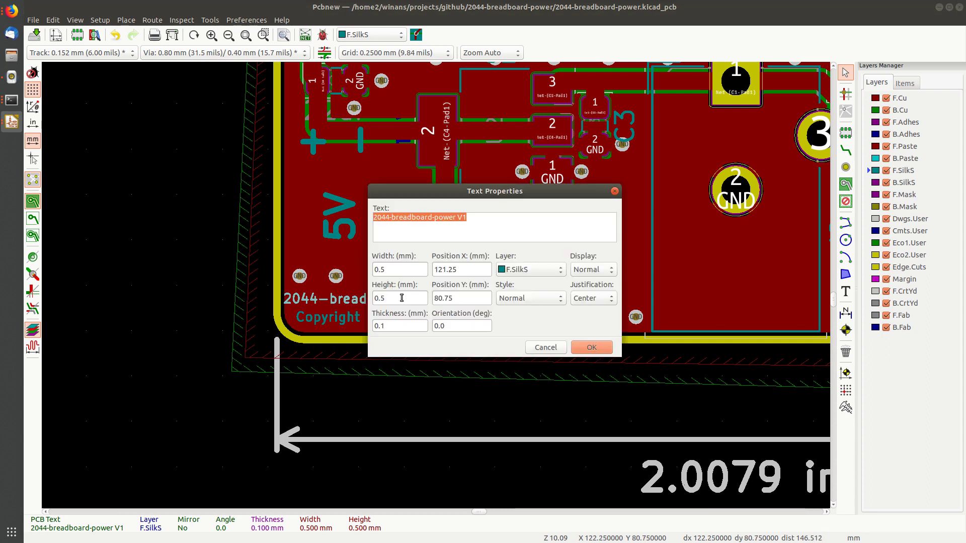
{"action": "left_click", "coordinate": [587, 299]}
{"action": "left_click", "coordinate": [584, 283]}
{"action": "left_click", "coordinate": [591, 348]}
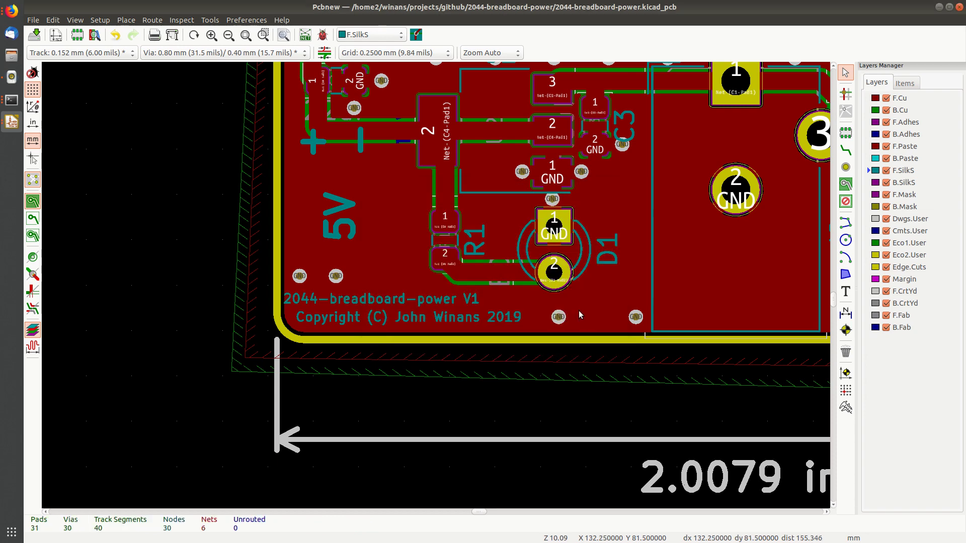
{"action": "left_click", "coordinate": [385, 299]}
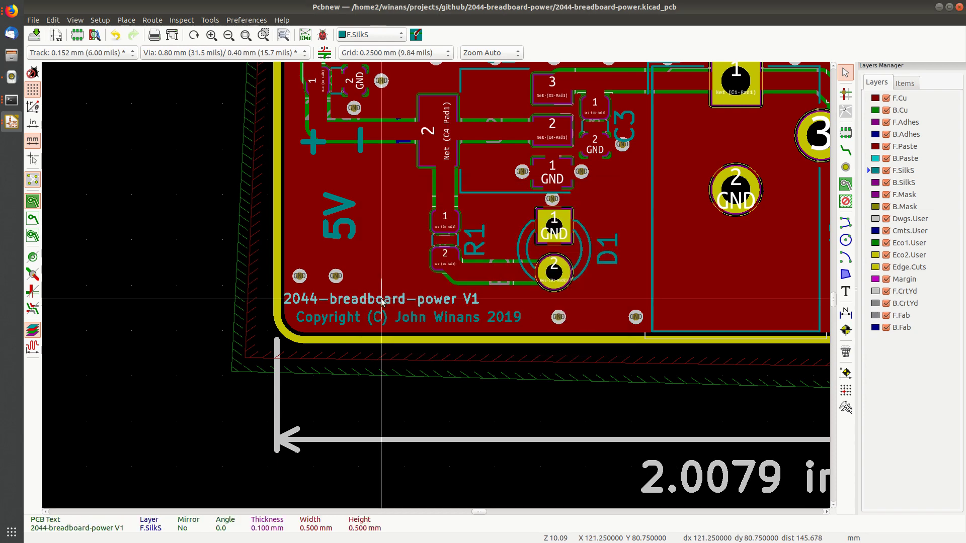
{"action": "left_click_drag", "start_coordinate": [382, 301], "coordinate": [421, 294]}
{"action": "key", "text": "Escape"}
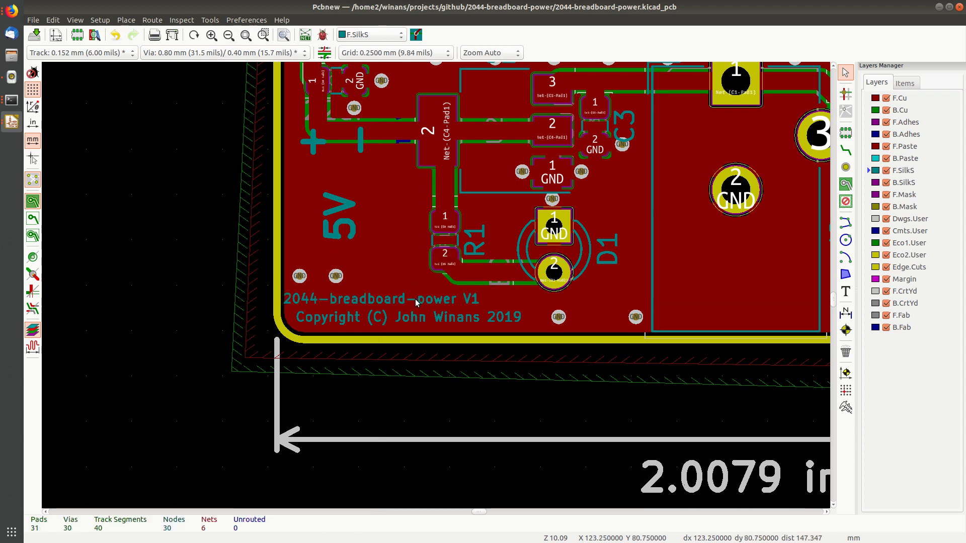
Set the '2044-breadboard-power V1' text's justification to Left
{"action": "left_click", "coordinate": [381, 300]}
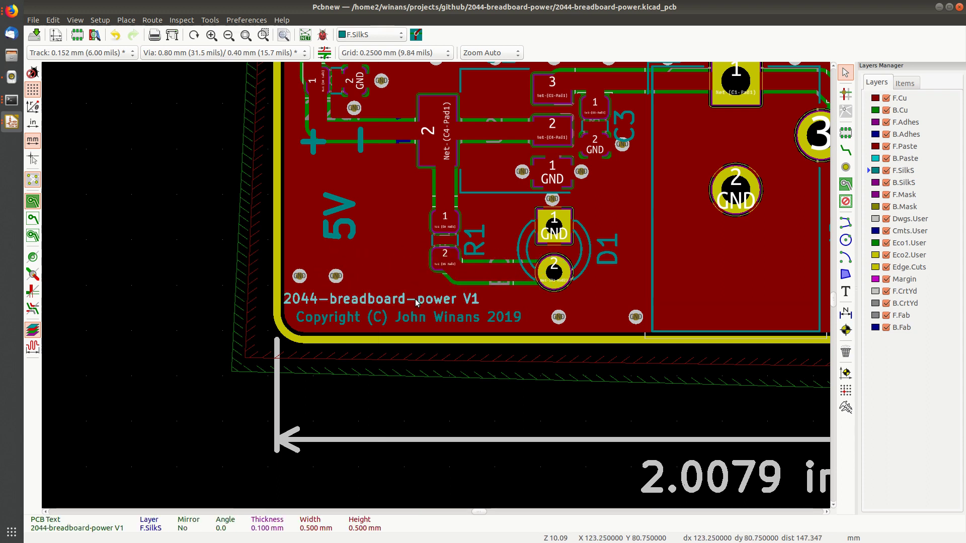
{"action": "double_click", "coordinate": [382, 300]}
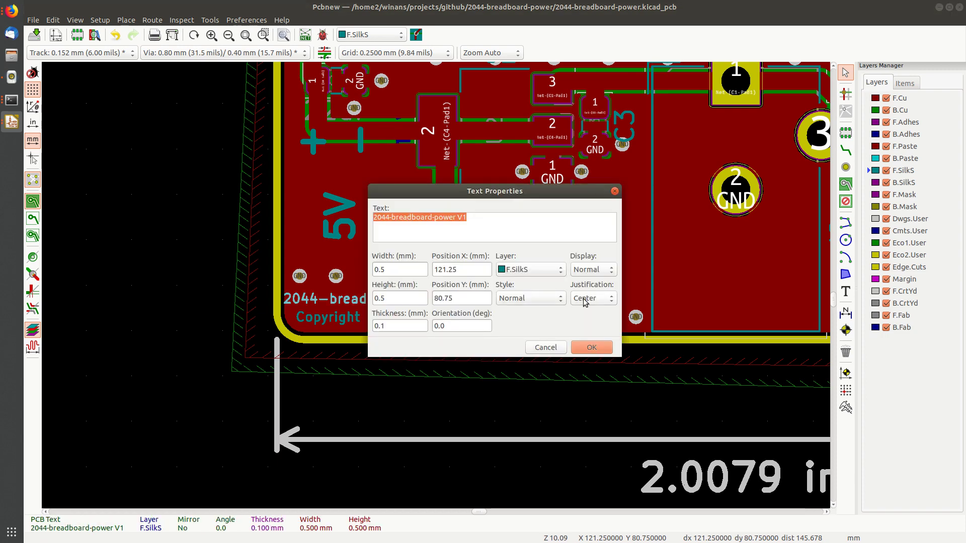
{"action": "left_click", "coordinate": [585, 300]}
{"action": "left_click", "coordinate": [586, 285]}
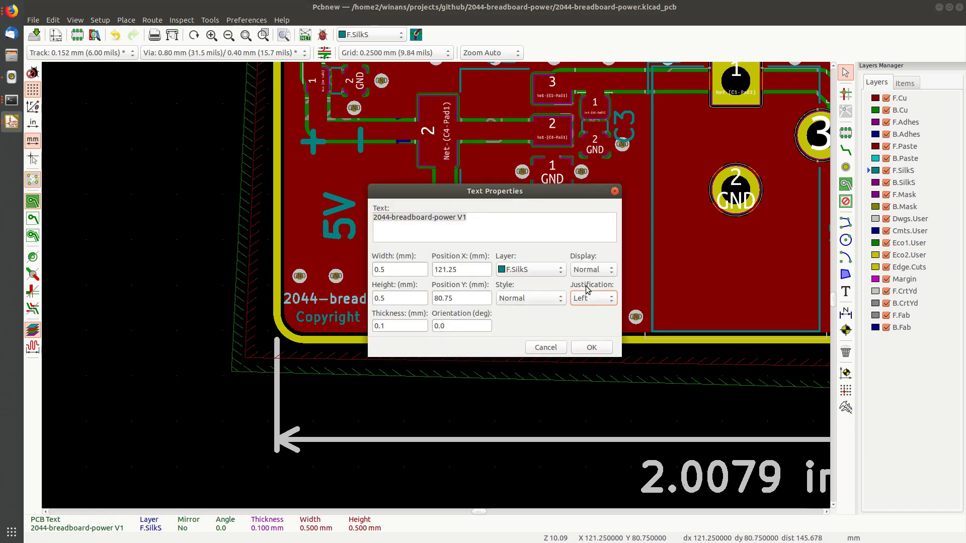
{"action": "left_click", "coordinate": [589, 347]}
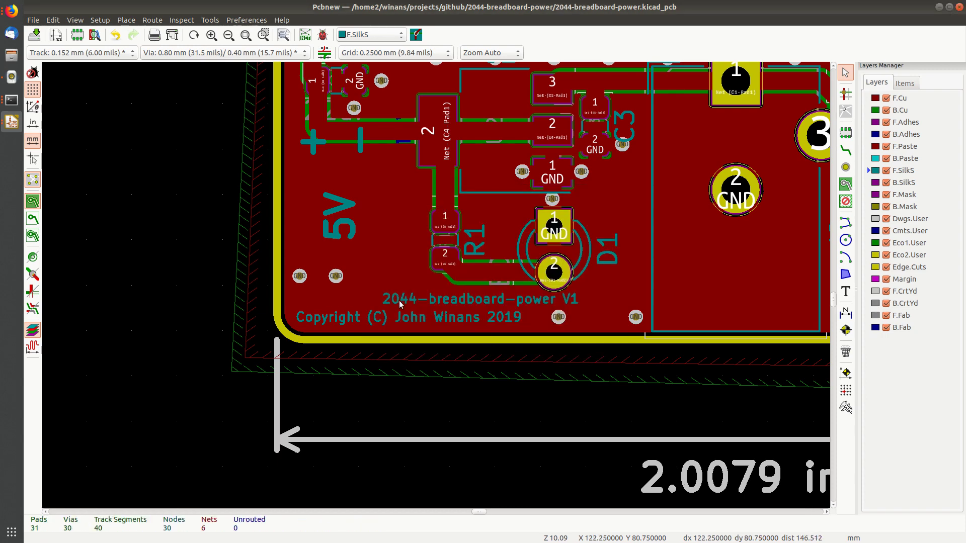
Move the V1 title so its left edge is flush with the copyright line
{"action": "left_click", "coordinate": [476, 301]}
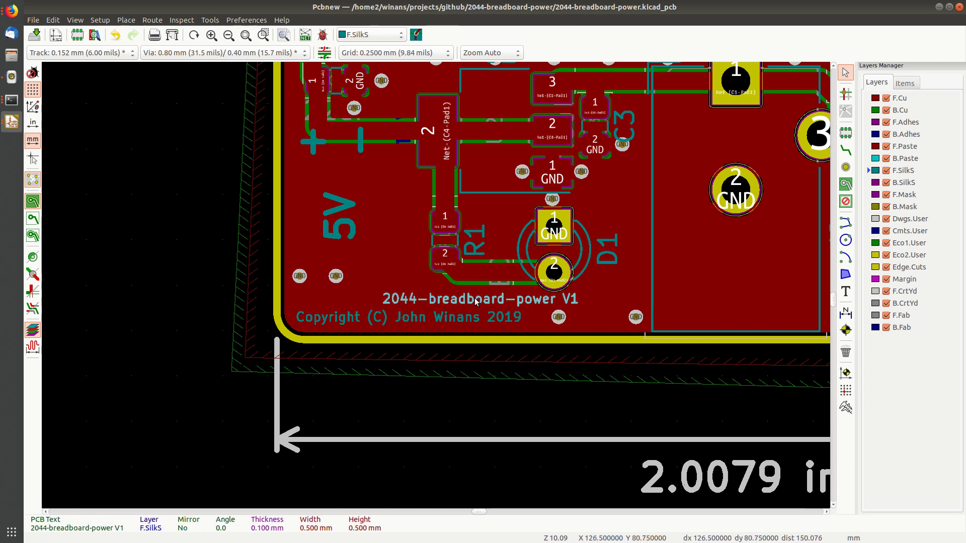
{"action": "key", "text": "m"}
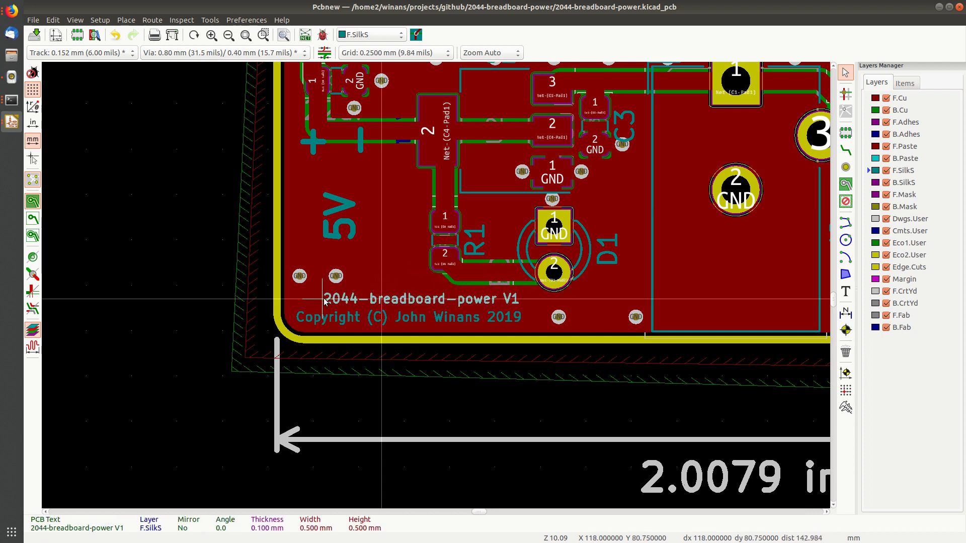
{"action": "left_click", "coordinate": [296, 299]}
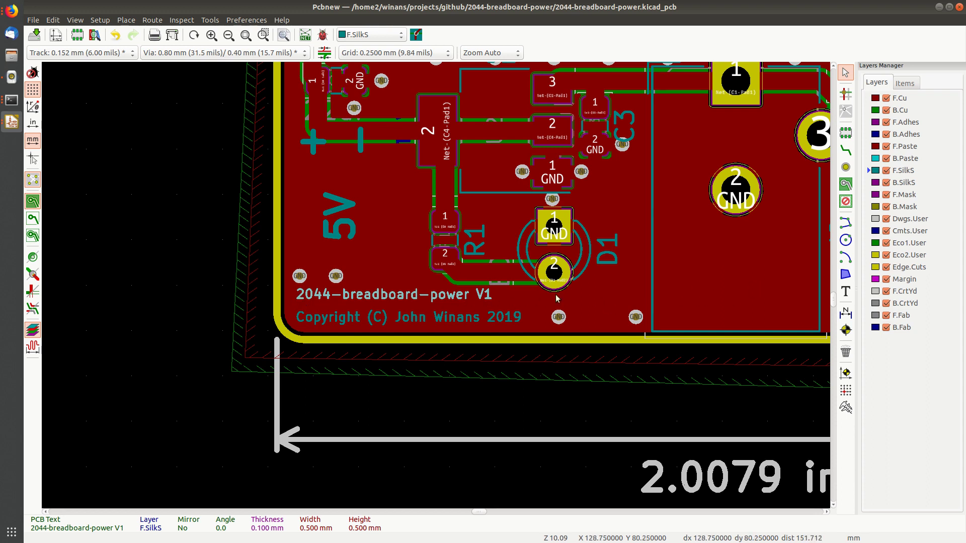
Set the copyright text's justification to Left
{"action": "left_click", "coordinate": [355, 317]}
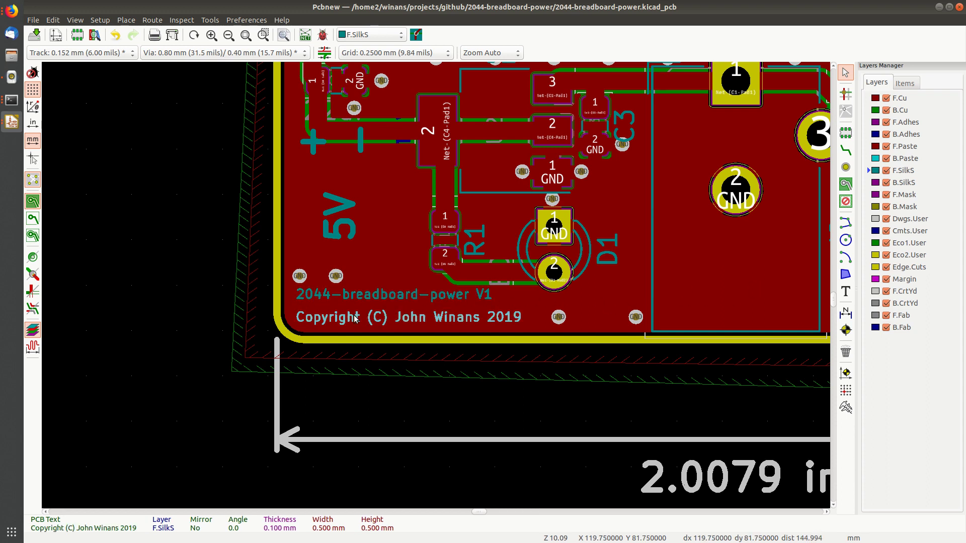
{"action": "double_click", "coordinate": [355, 318]}
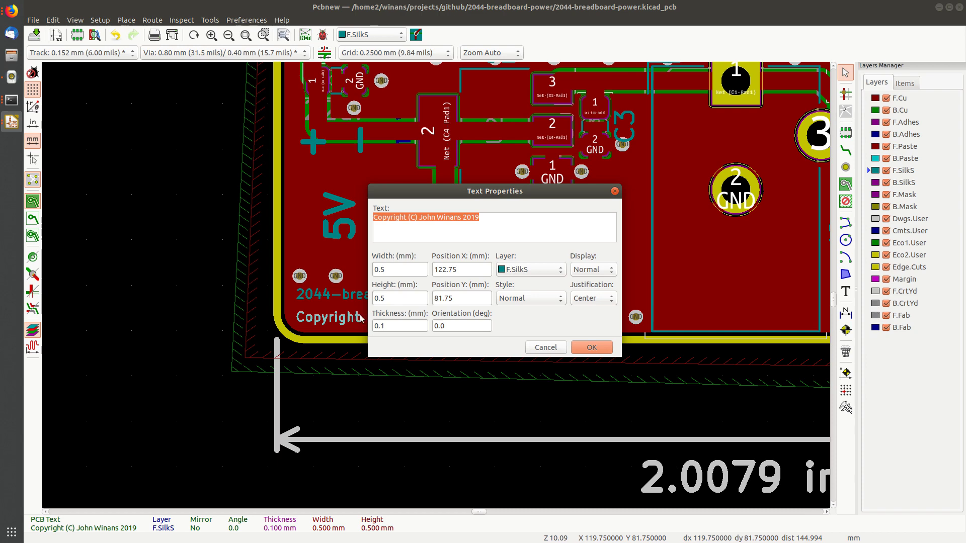
{"action": "left_click", "coordinate": [592, 299]}
{"action": "left_click", "coordinate": [588, 289]}
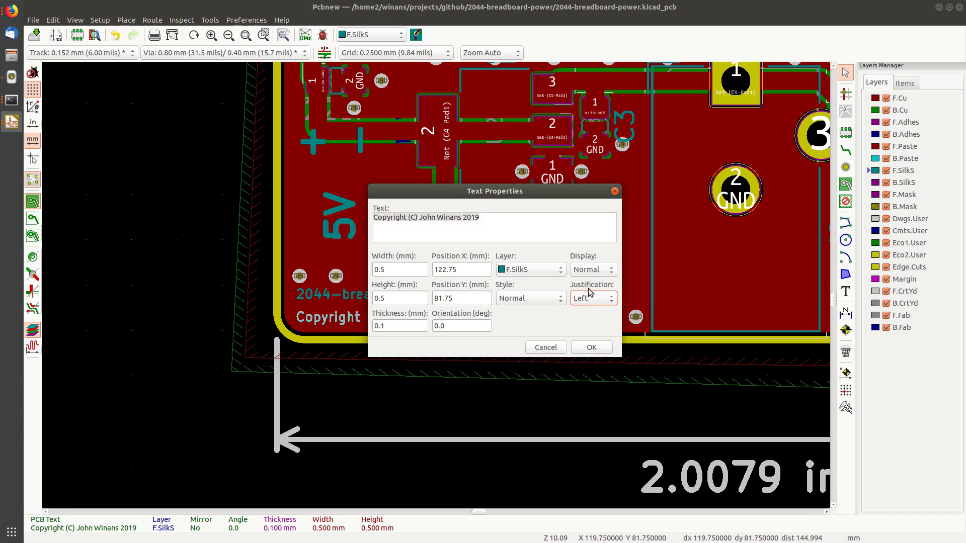
{"action": "left_click", "coordinate": [589, 347]}
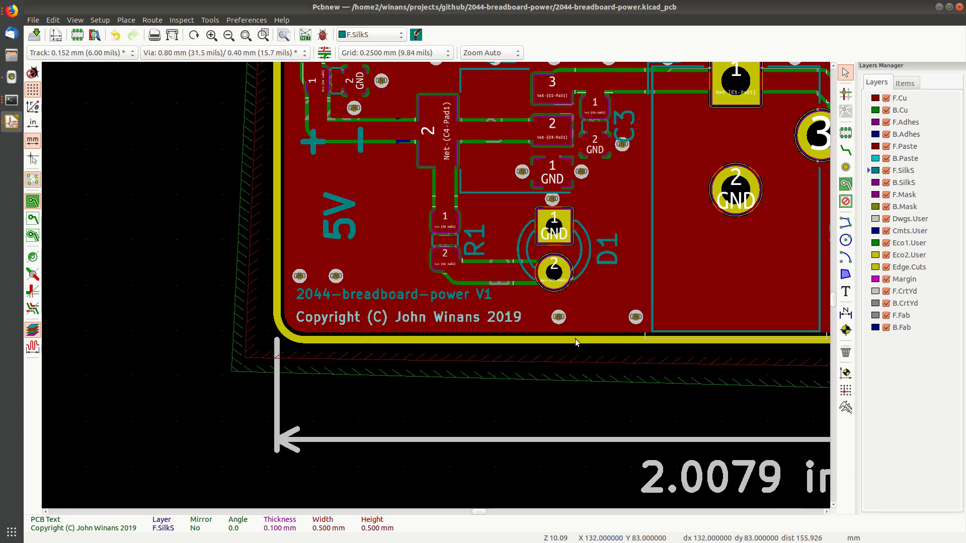
Reapply Left justification to the copyright line and place it flush beneath the V1 title
{"action": "left_click", "coordinate": [459, 320]}
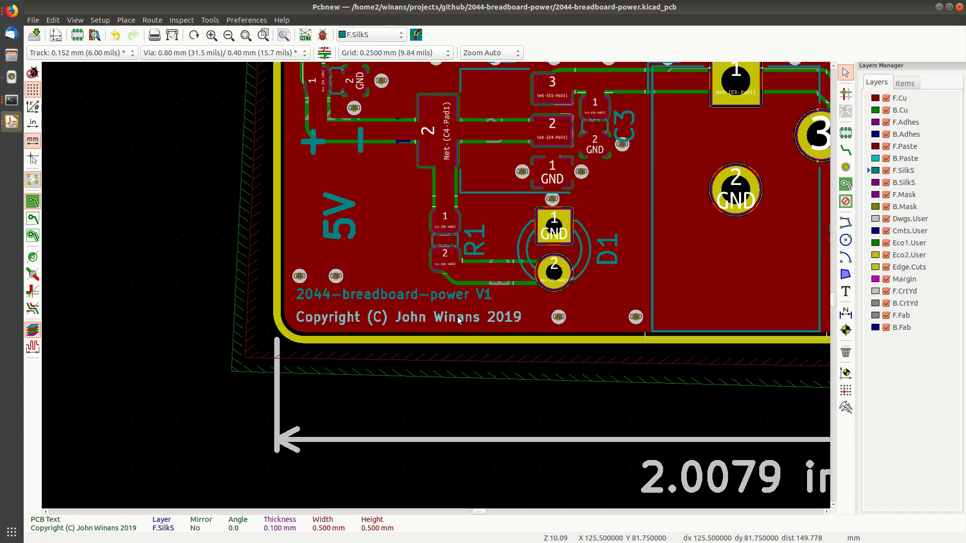
{"action": "double_click", "coordinate": [458, 320]}
{"action": "left_click", "coordinate": [589, 299]}
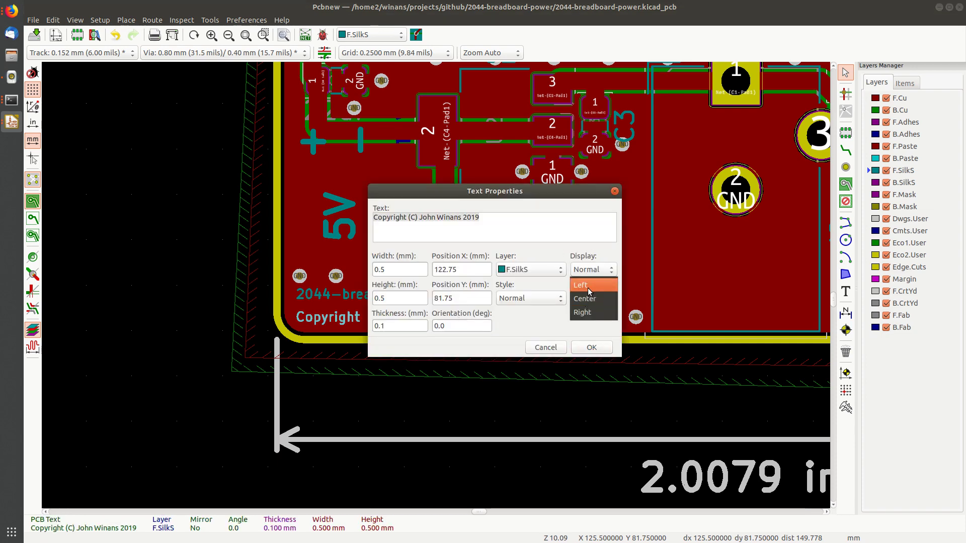
{"action": "left_click", "coordinate": [586, 283]}
{"action": "left_click", "coordinate": [588, 347]}
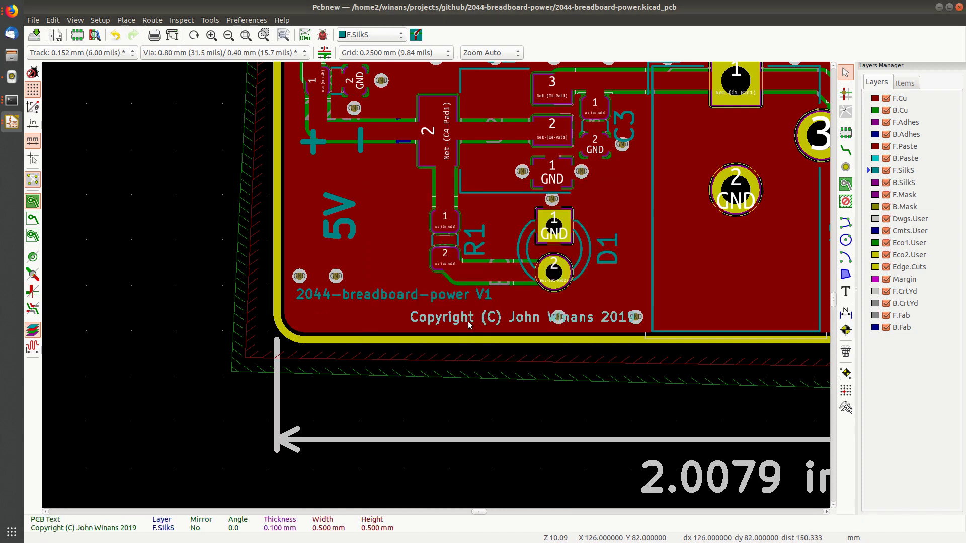
{"action": "key", "text": "m"}
{"action": "left_click", "coordinate": [299, 313]}
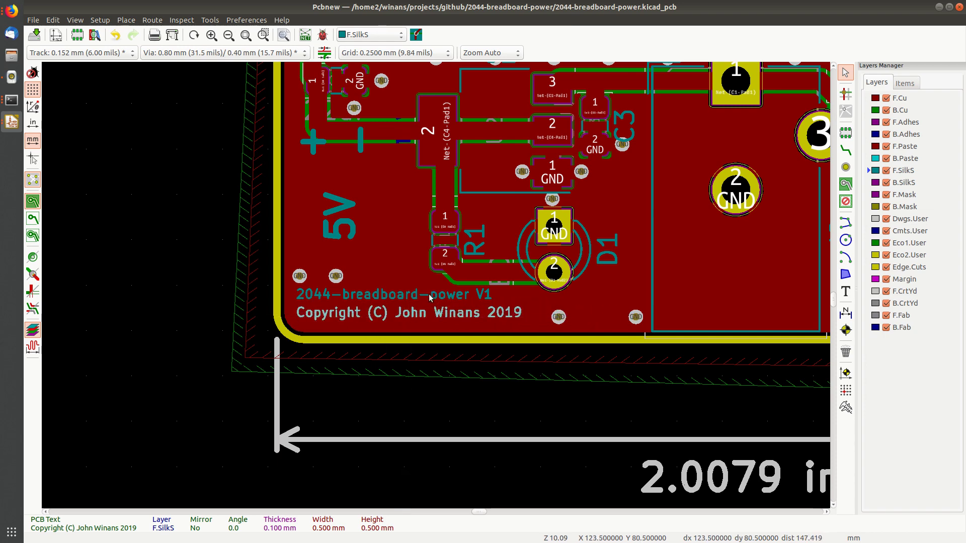
Move the open source hardware logo a little higher on the board
{"action": "scroll", "coordinate": [454, 318], "scroll_direction": "up", "scroll_amount": 4}
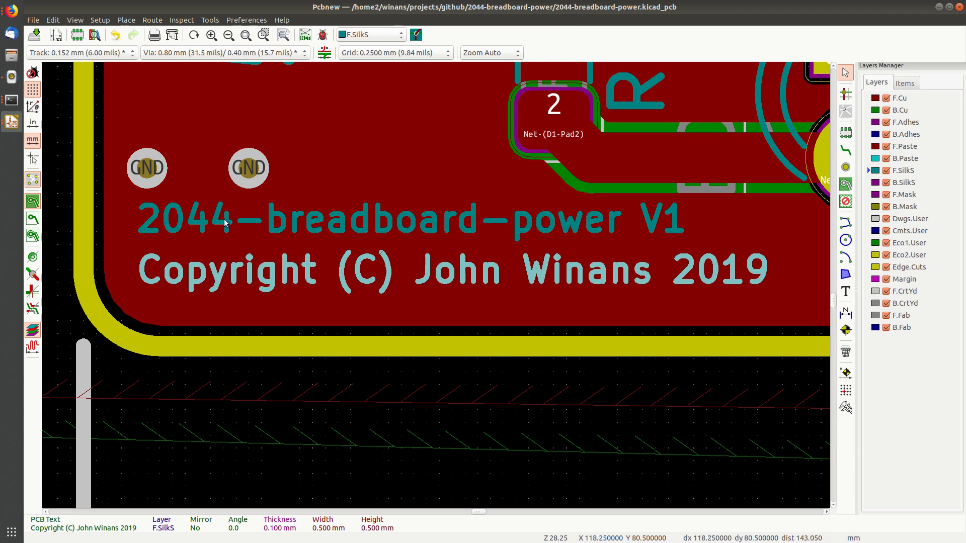
{"action": "scroll", "coordinate": [439, 291], "scroll_direction": "down", "scroll_amount": 2}
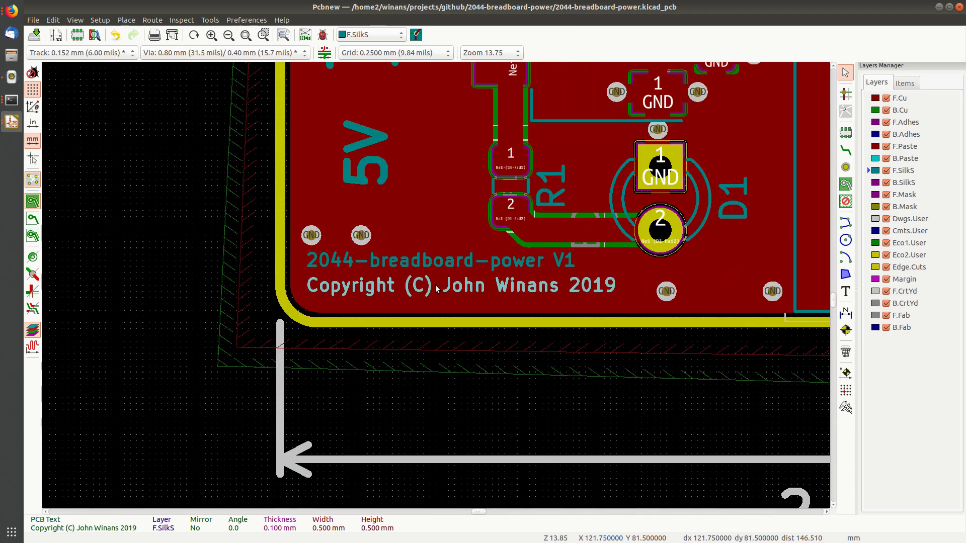
{"action": "middle_click_drag", "start_coordinate": [508, 316], "coordinate": [405, 360]}
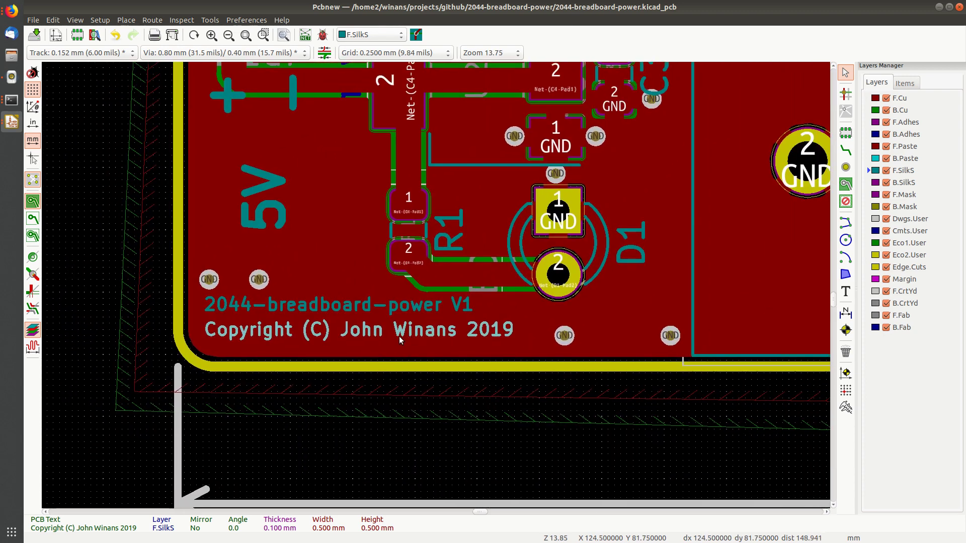
{"action": "left_click", "coordinate": [283, 453]}
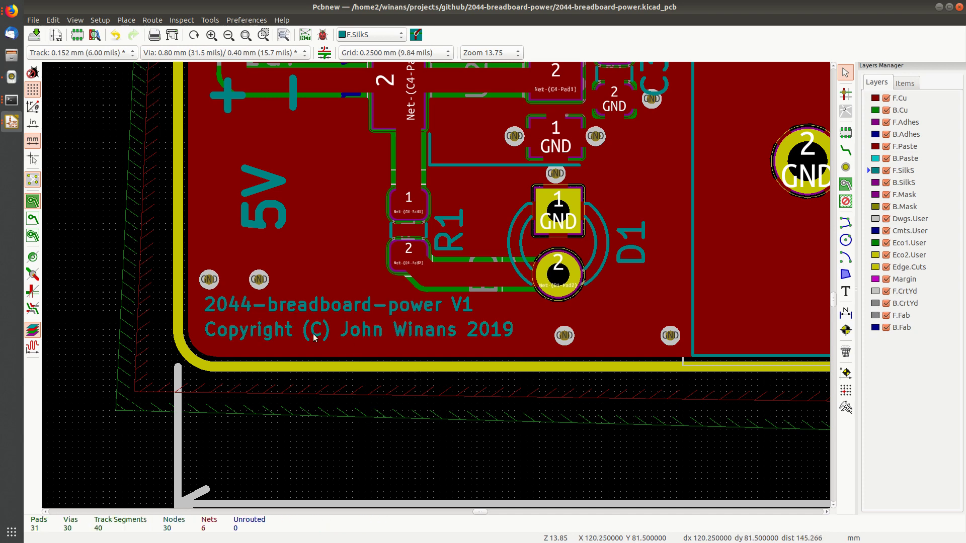
{"action": "scroll", "coordinate": [436, 284], "scroll_direction": "down", "scroll_amount": 1}
{"action": "scroll", "coordinate": [436, 285], "scroll_direction": "down", "scroll_amount": 2}
{"action": "scroll", "coordinate": [657, 244], "scroll_direction": "down", "scroll_amount": 1}
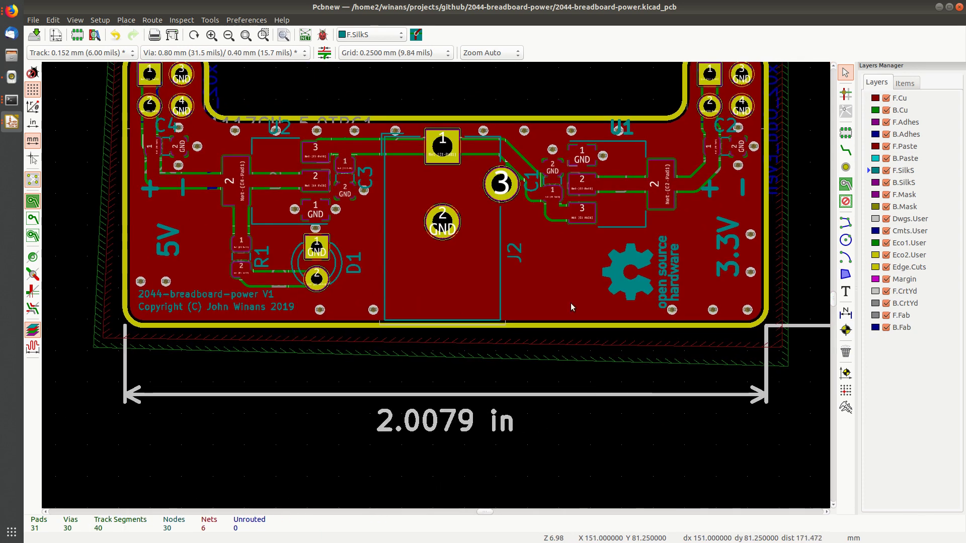
{"action": "left_click", "coordinate": [634, 264]}
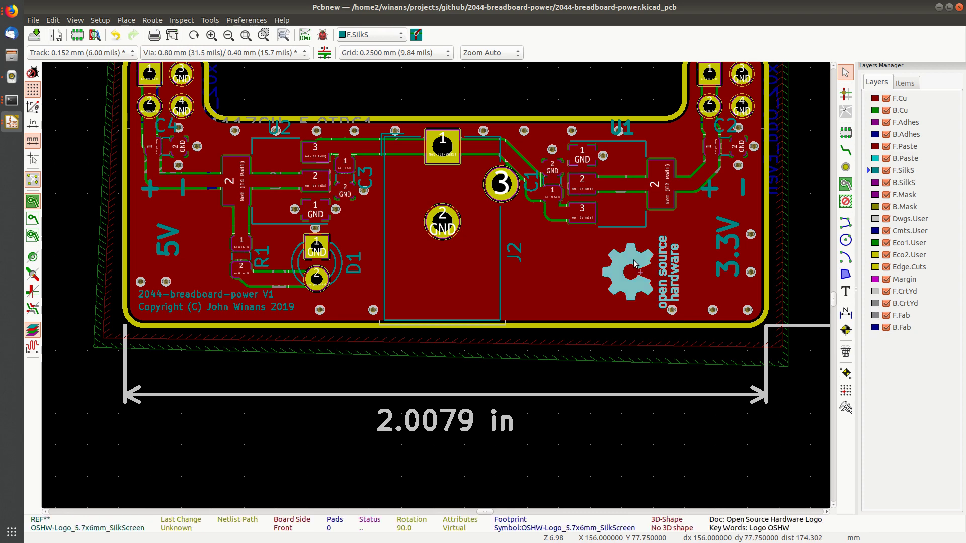
{"action": "key", "text": "m"}
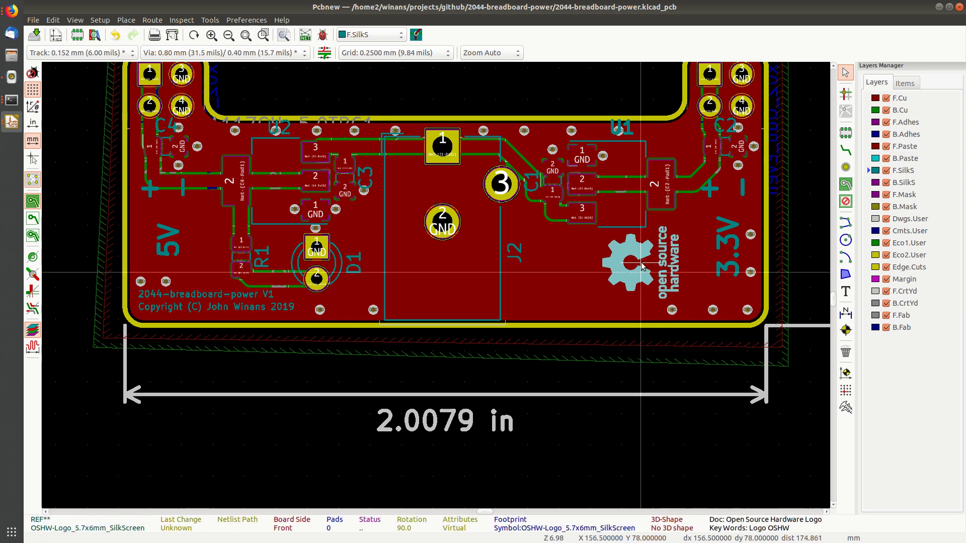
{"action": "left_click", "coordinate": [642, 265]}
{"action": "left_click", "coordinate": [684, 403]}
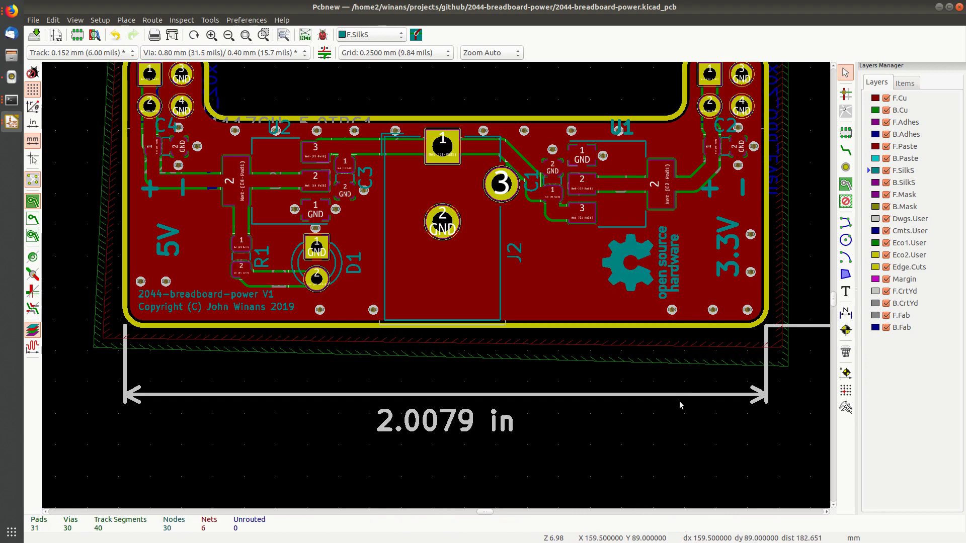
Save the board and rotate the 3D view to inspect the underside silkscreen
{"action": "key", "text": "ctrl+s"}
{"action": "key", "text": "alt+3"}
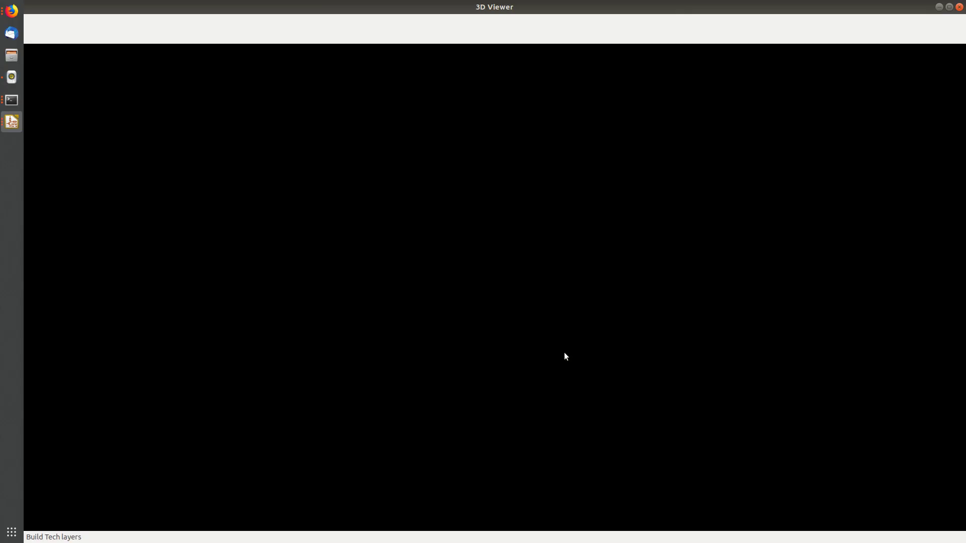
{"action": "scroll", "coordinate": [439, 342], "scroll_direction": "up", "scroll_amount": 1}
{"action": "scroll", "coordinate": [439, 343], "scroll_direction": "down", "scroll_amount": 1}
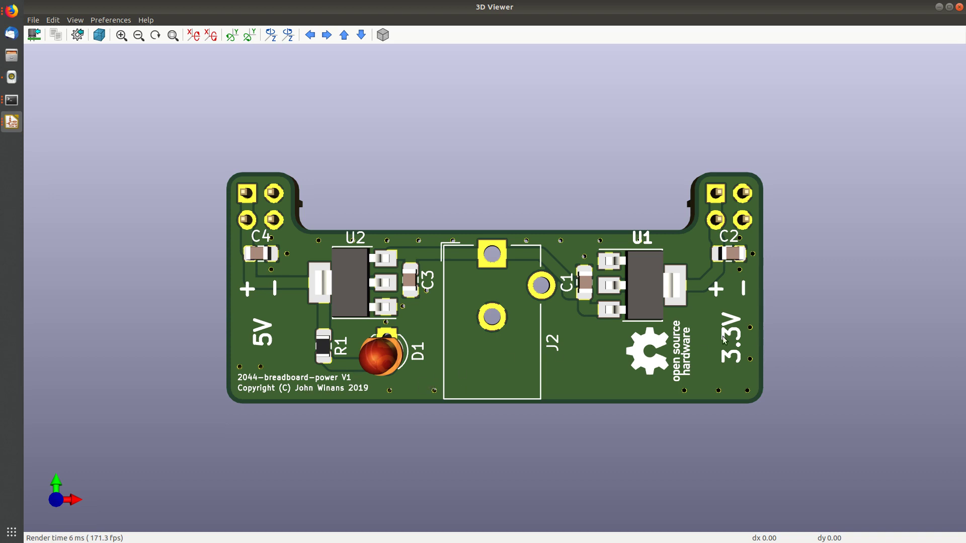
{"action": "left_click_drag", "start_coordinate": [619, 341], "coordinate": [461, 307]}
{"action": "key", "text": "alt+Tab"}
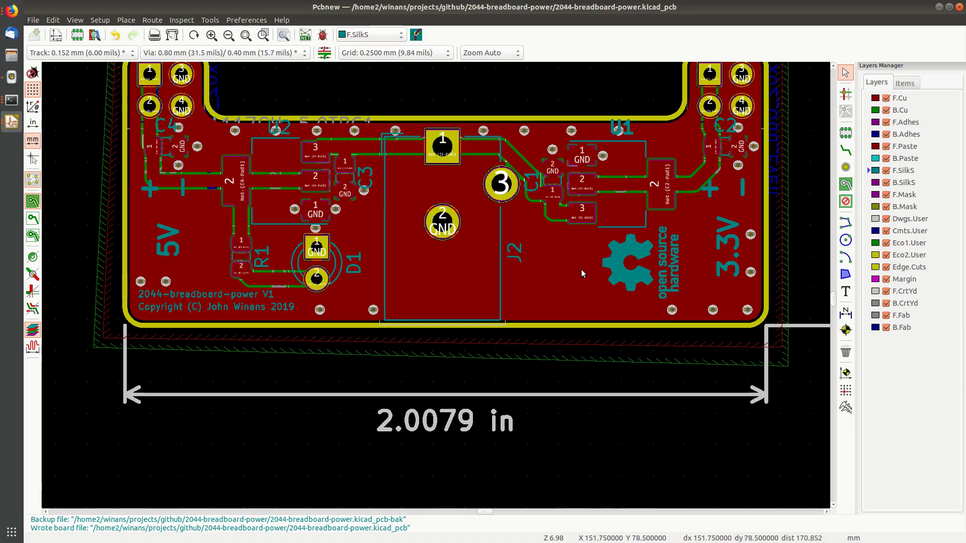
{"action": "scroll", "coordinate": [594, 294], "scroll_direction": "down", "scroll_amount": 2}
{"action": "scroll", "coordinate": [411, 293], "scroll_direction": "down", "scroll_amount": 1}
{"action": "middle_click_drag", "start_coordinate": [410, 294], "coordinate": [449, 334]}
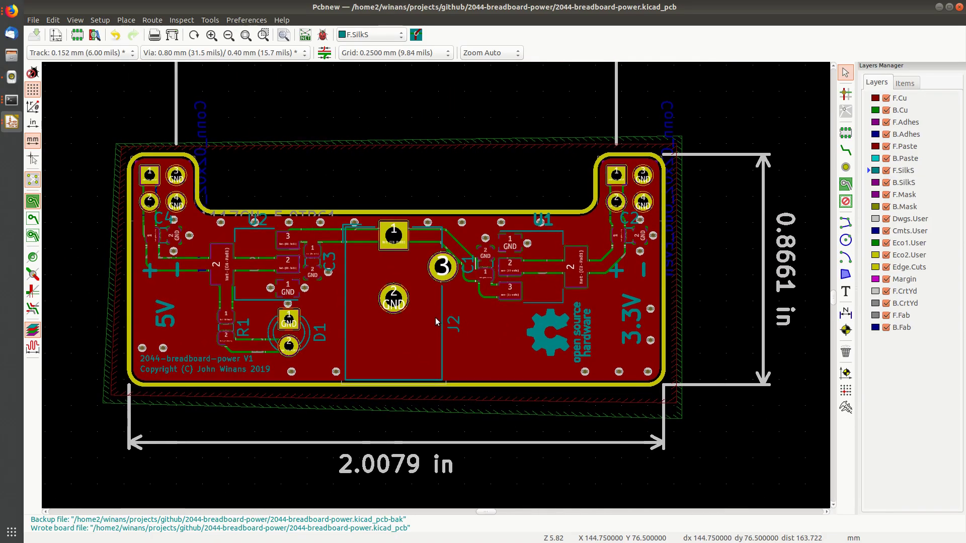